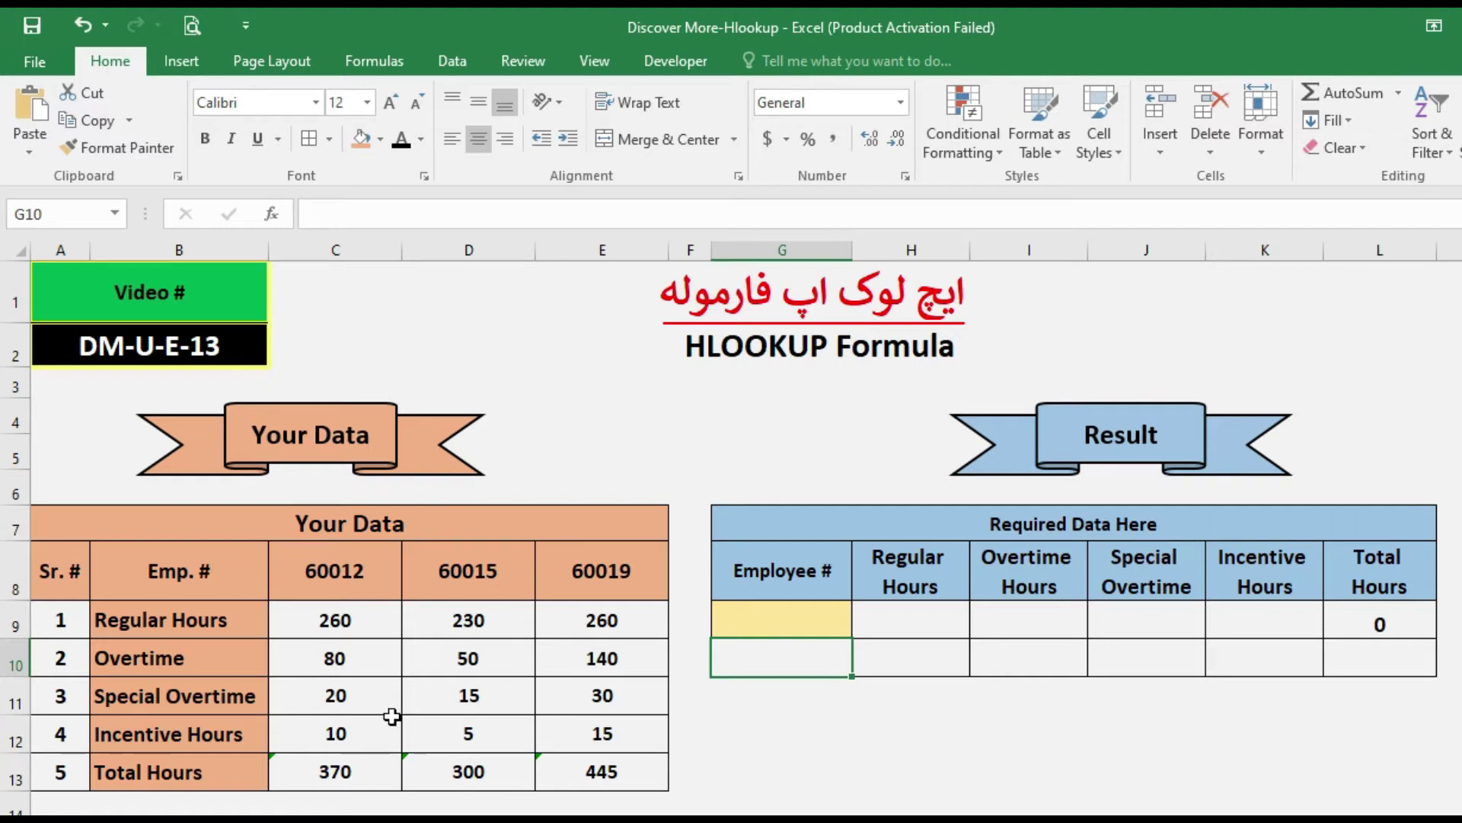
- Examine the Emp. # label column and the first employee's column of hours in the Your Data table
left_click_drag(207, 565, 202, 750)
left_click(207, 659)
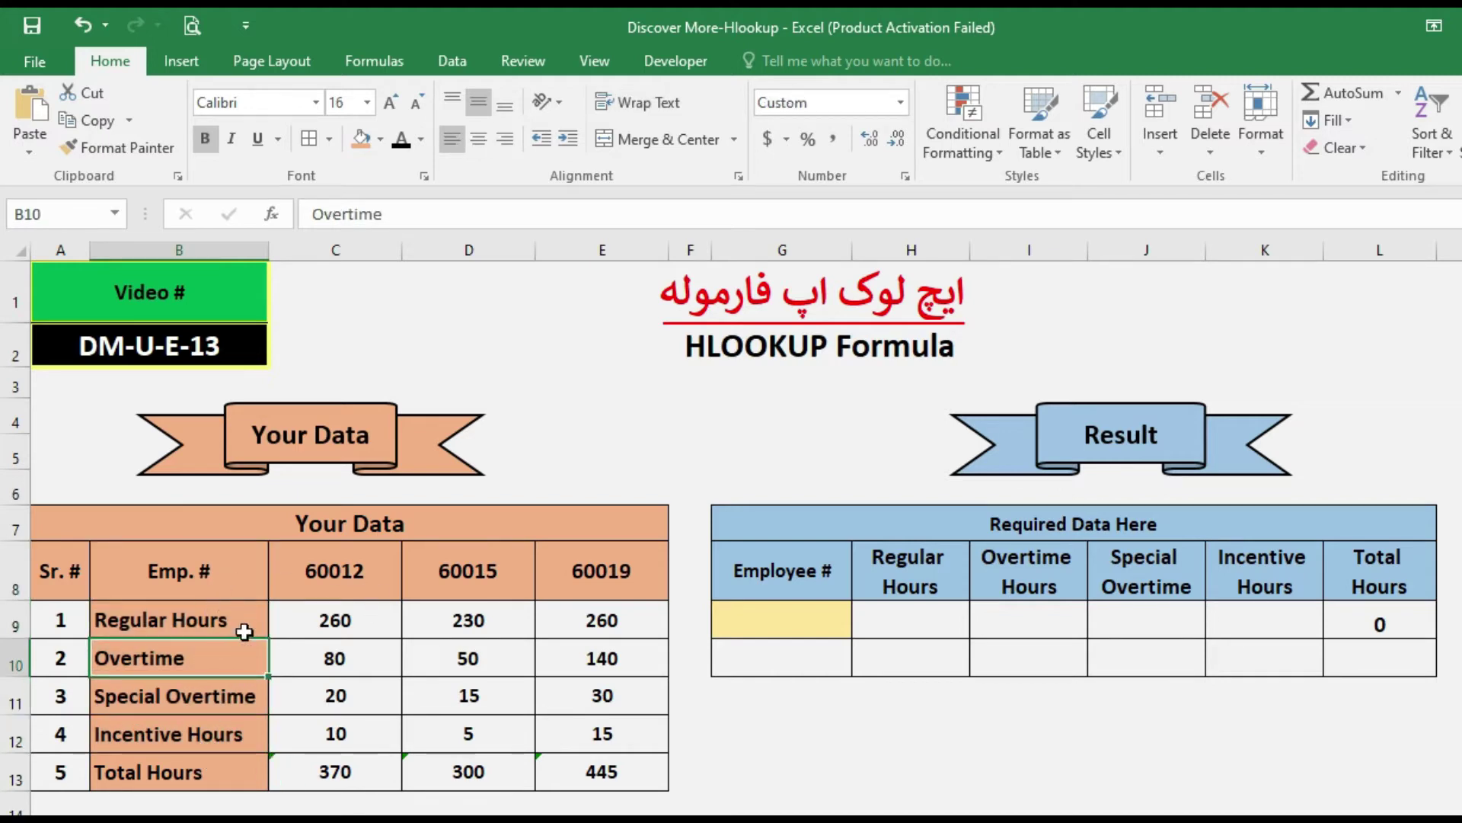
left_click(218, 569)
left_click(343, 579)
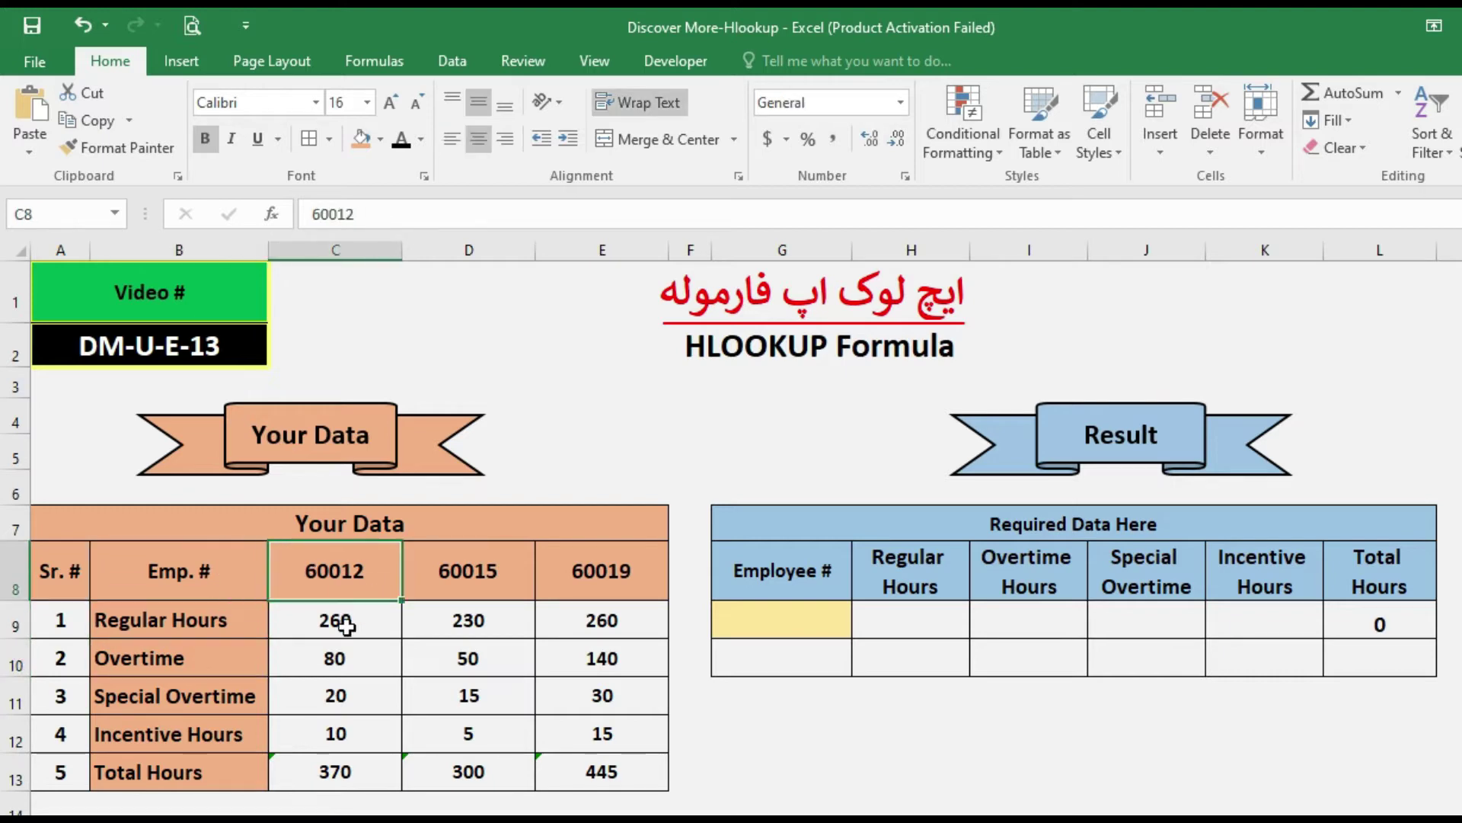
left_click(347, 626)
left_click(336, 764)
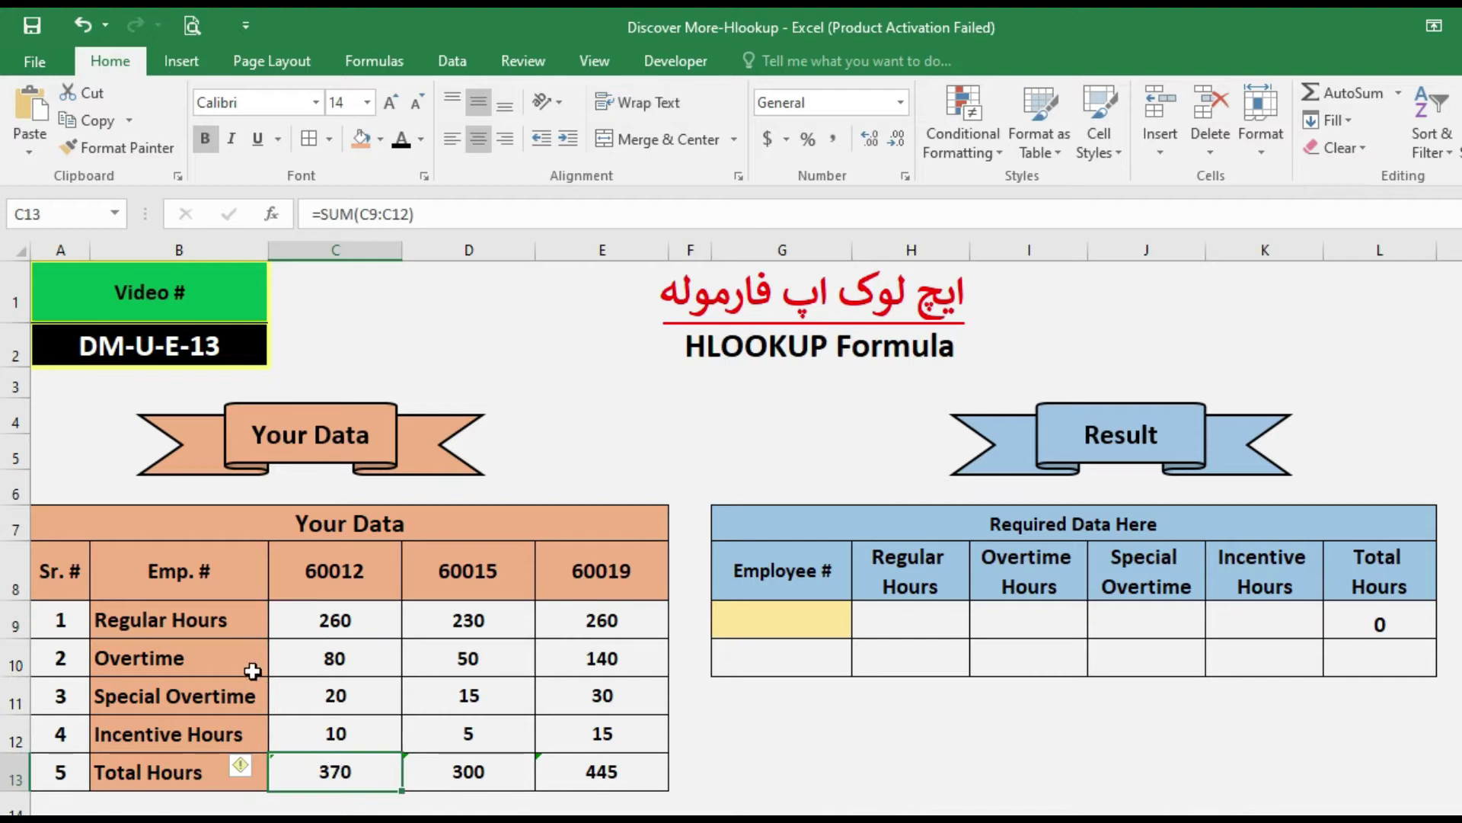
left_click(196, 617)
left_click(211, 573)
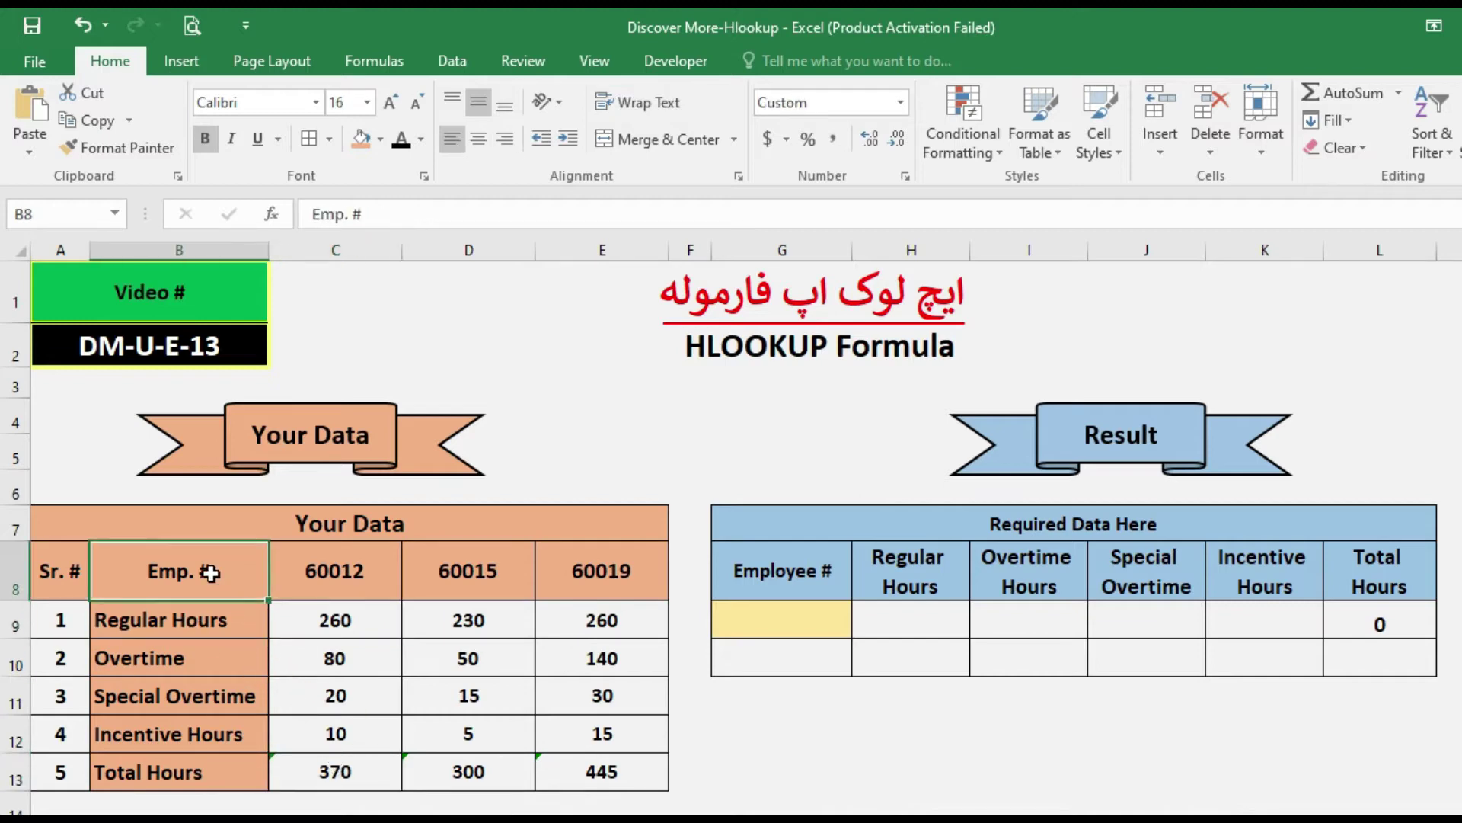
- Review the employee number header row B8:E8 and the hour categories in B9:B13 of the source table
left_click_drag(226, 576, 584, 574)
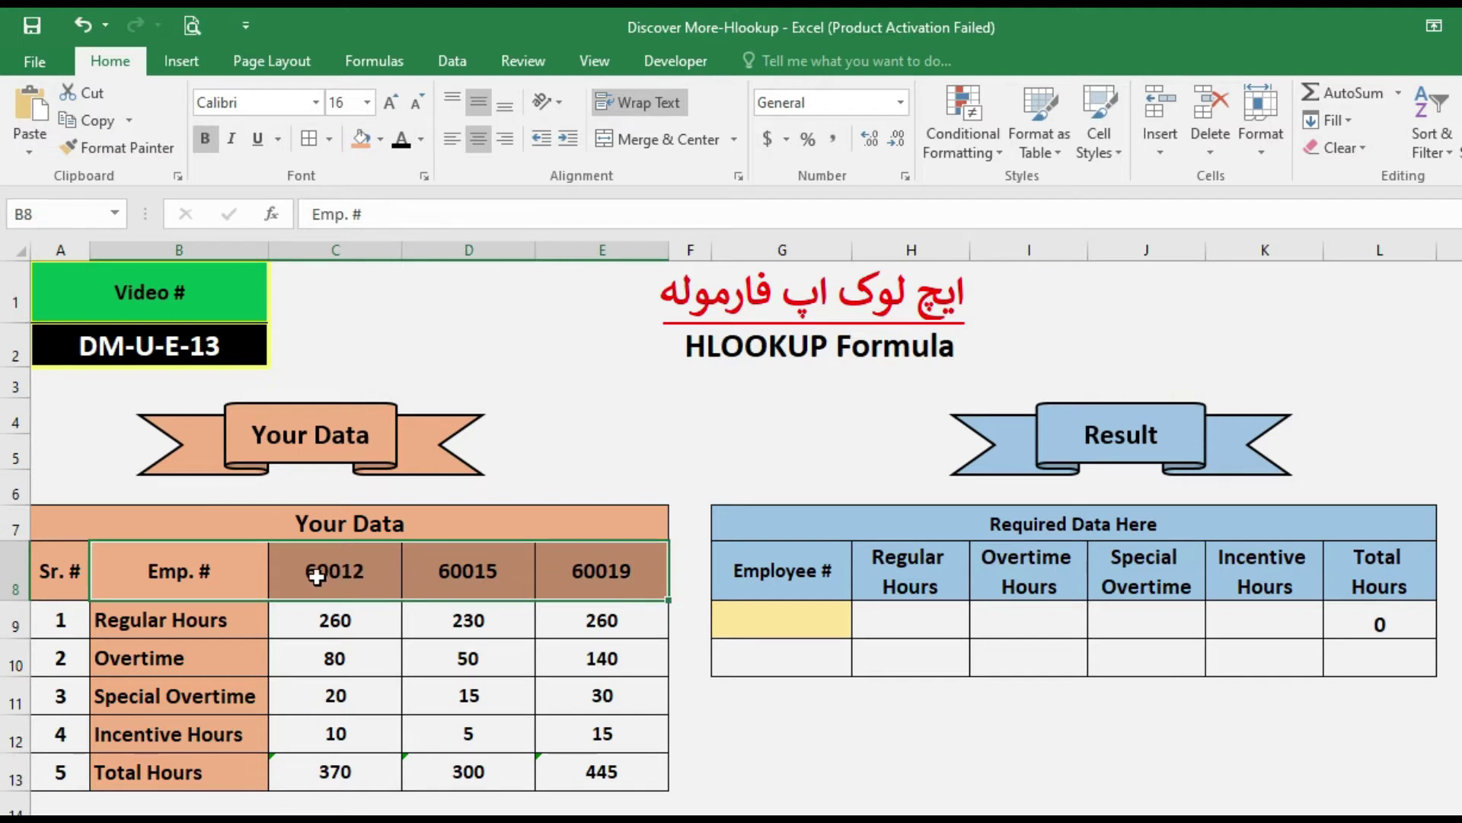
left_click(220, 620)
left_click_drag(220, 621, 217, 756)
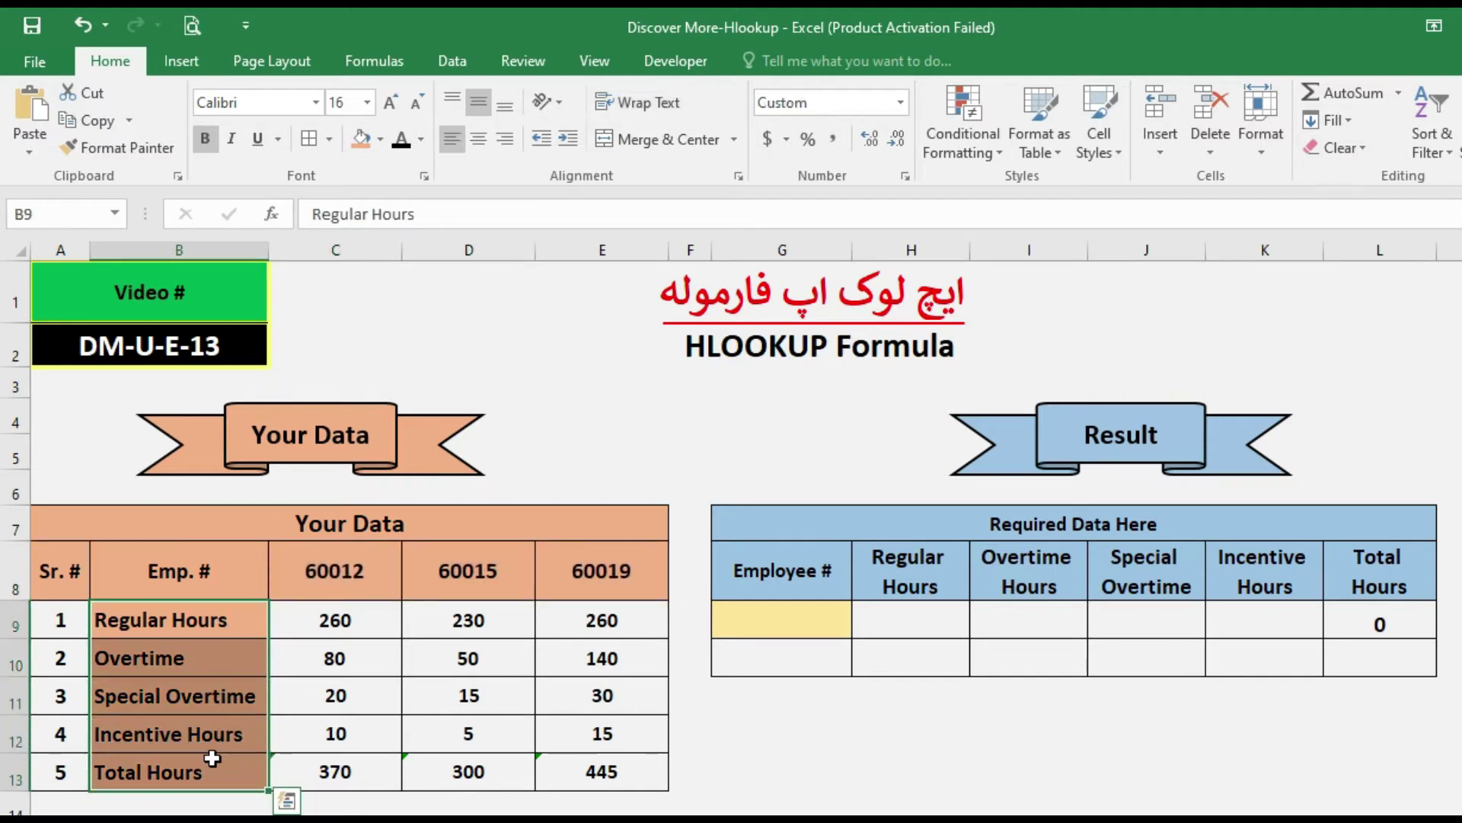
left_click(194, 627)
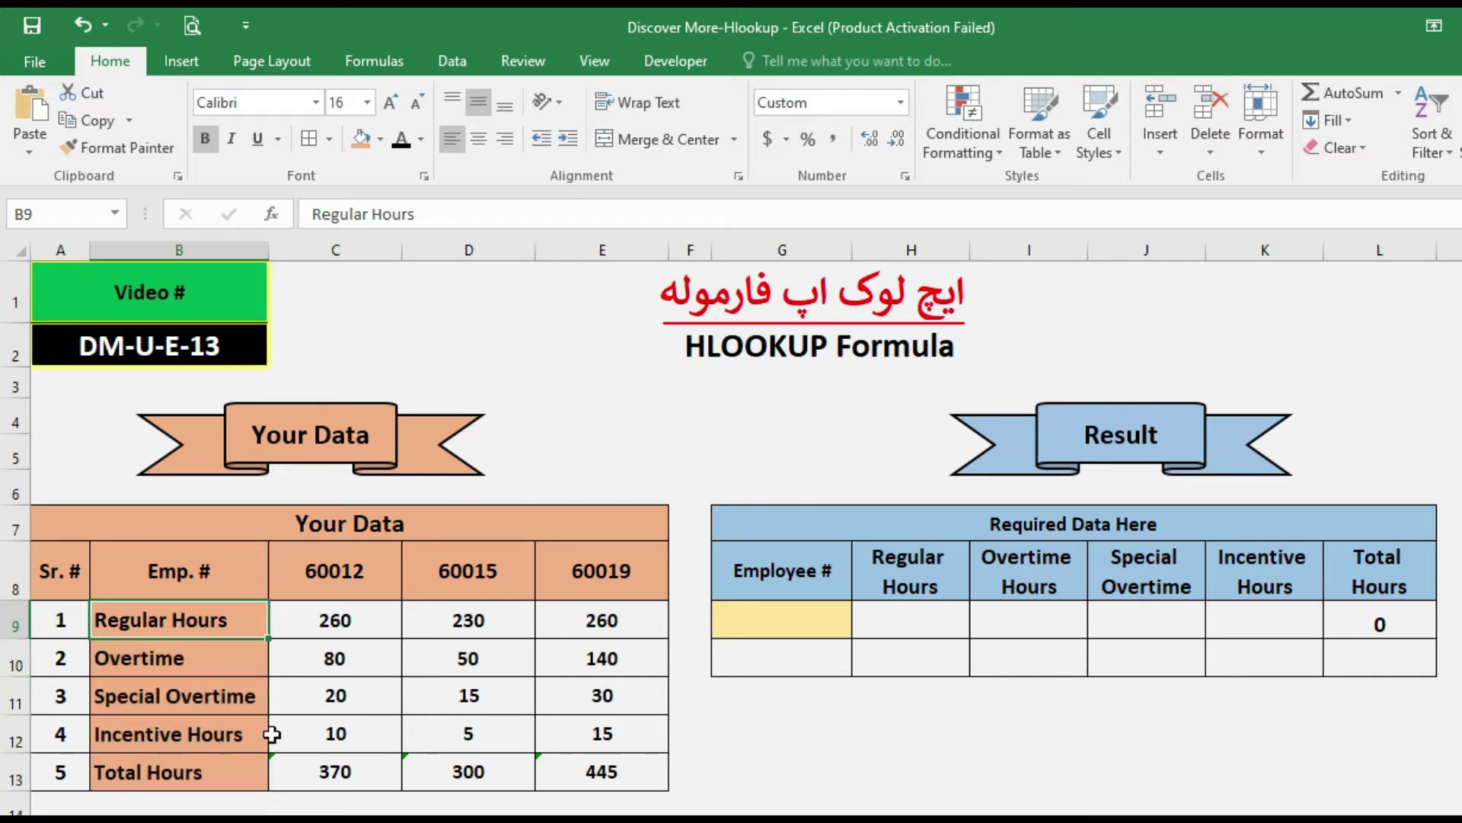
left_click(201, 675)
left_click(200, 702)
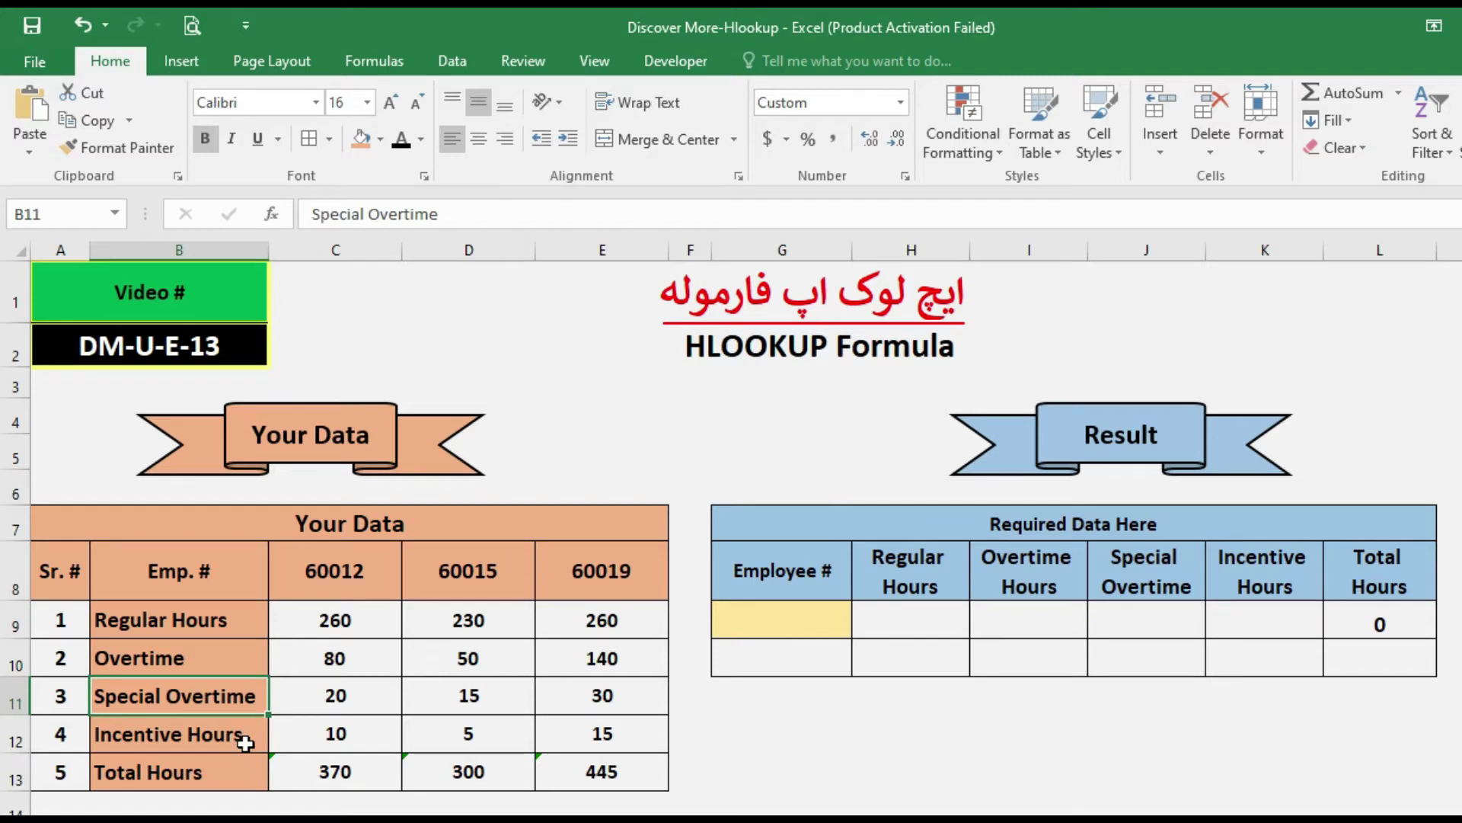
left_click(240, 741)
left_click(202, 776)
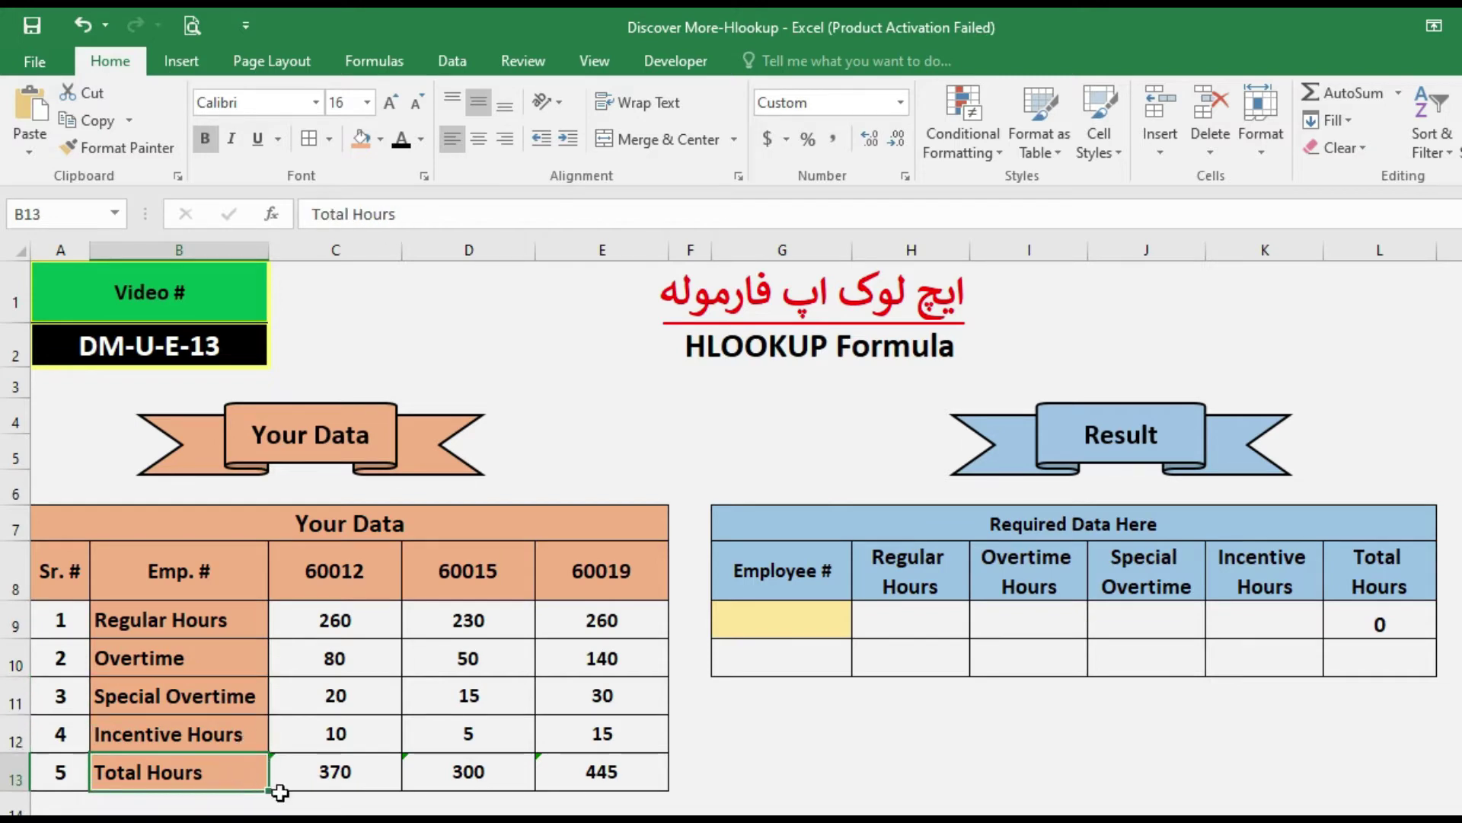
- Go through the source table's employee columns, checking the header numbers and the hours from Regular Hours down to Total Hours
left_click(320, 620)
left_click(338, 571)
left_click(354, 617)
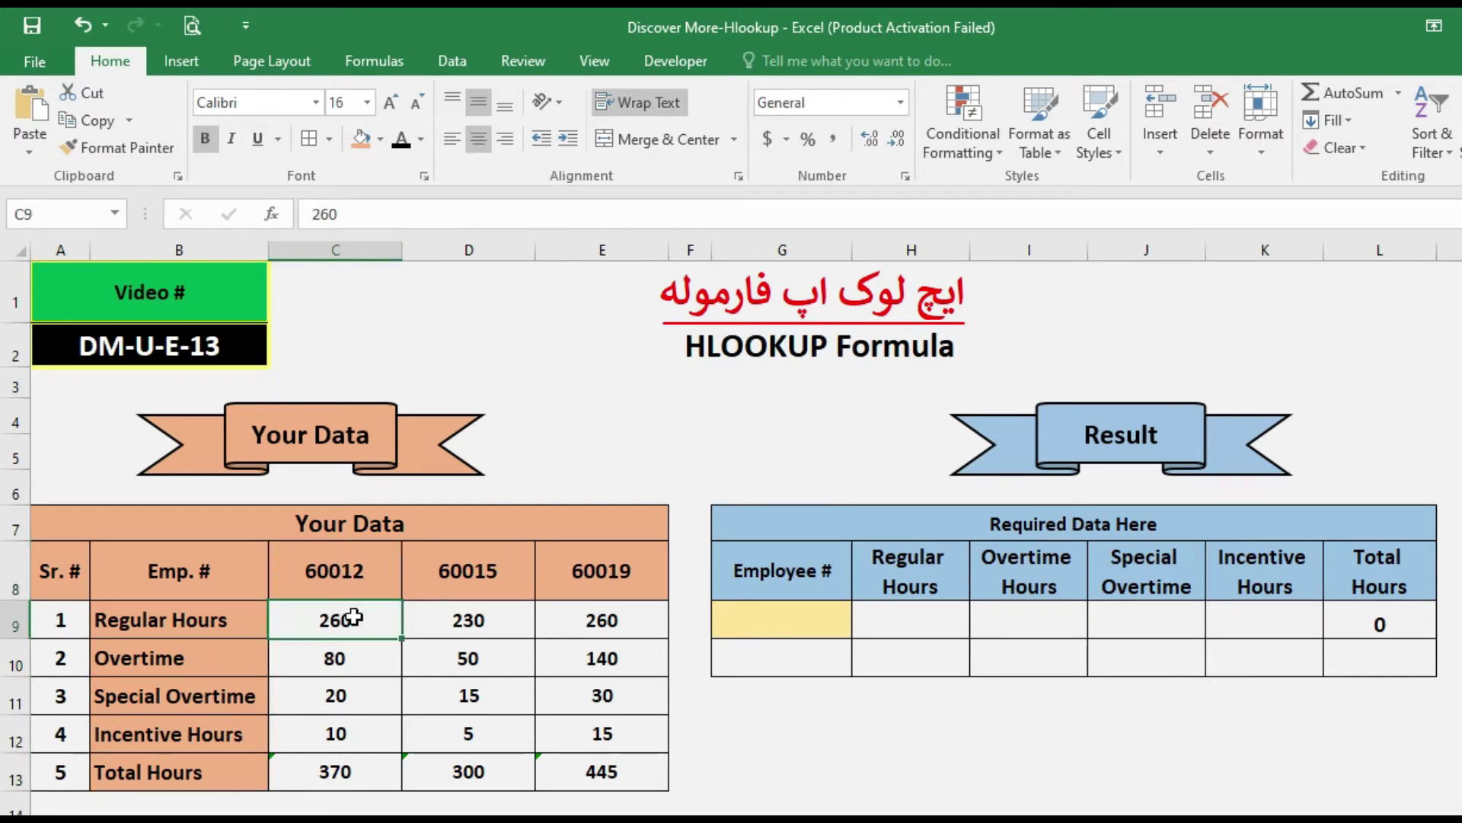
left_click(357, 692)
left_click(354, 758)
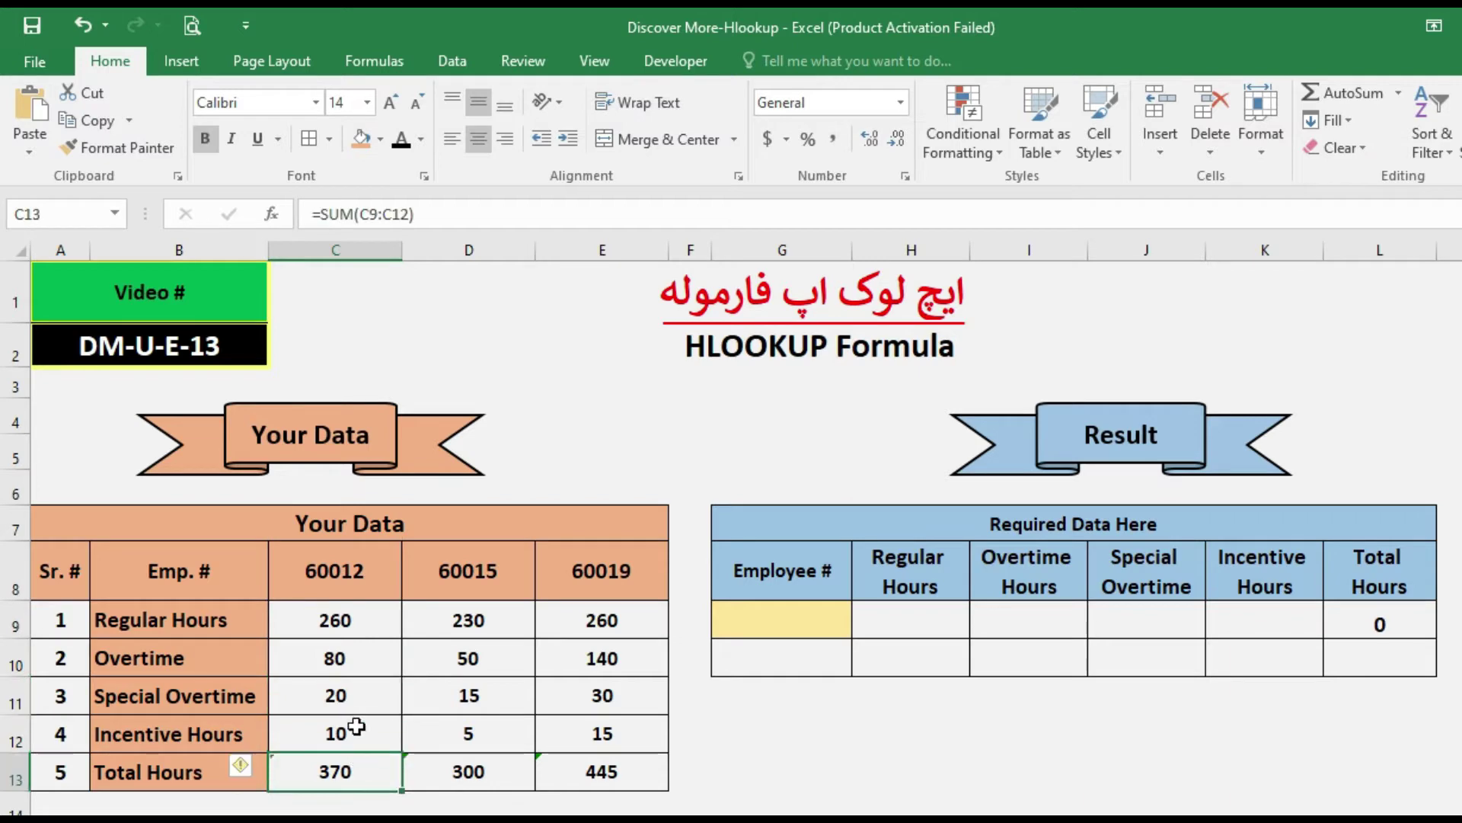
left_click(340, 622)
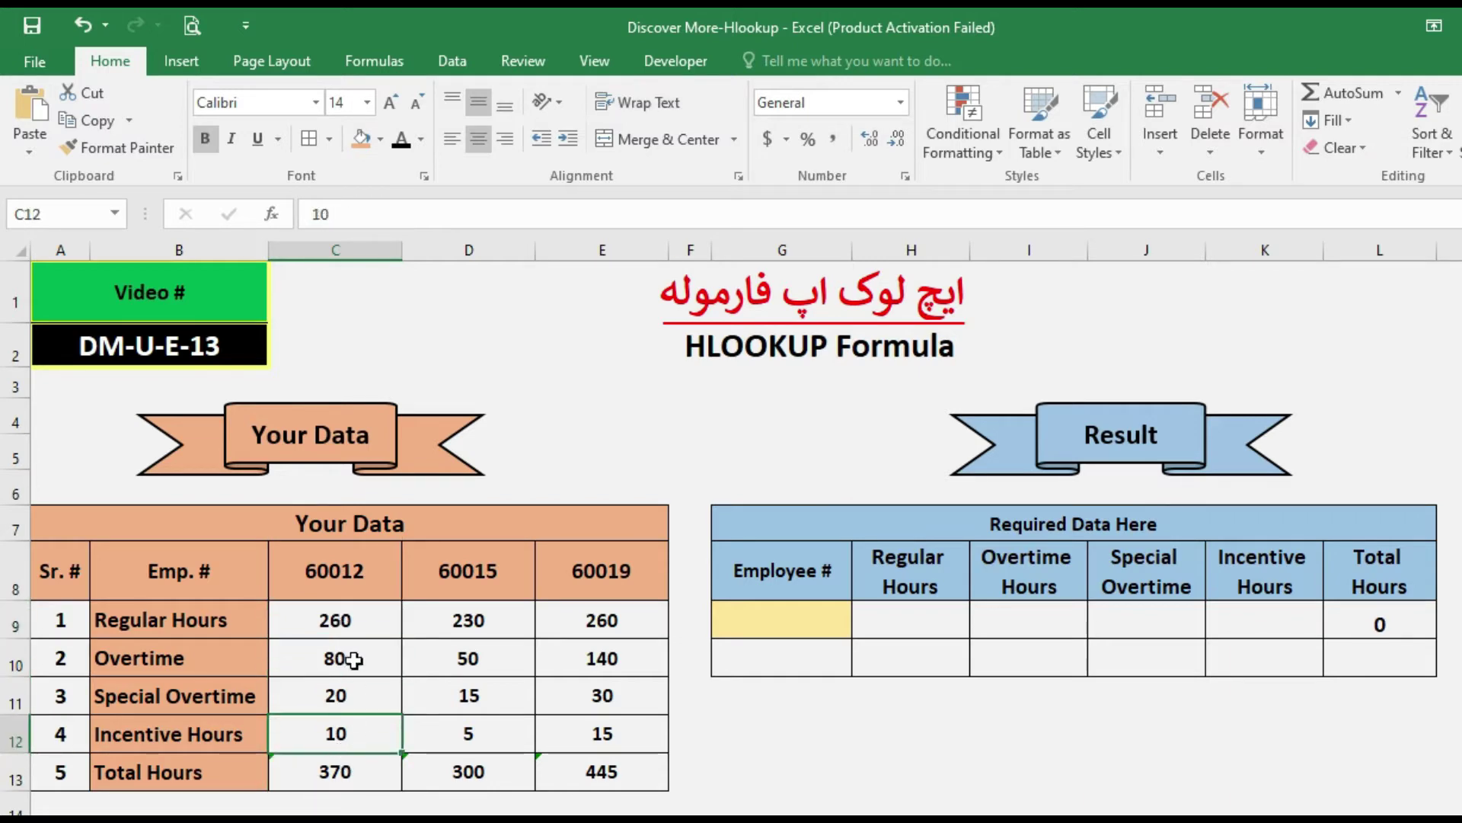
left_click(339, 570)
left_click(472, 579)
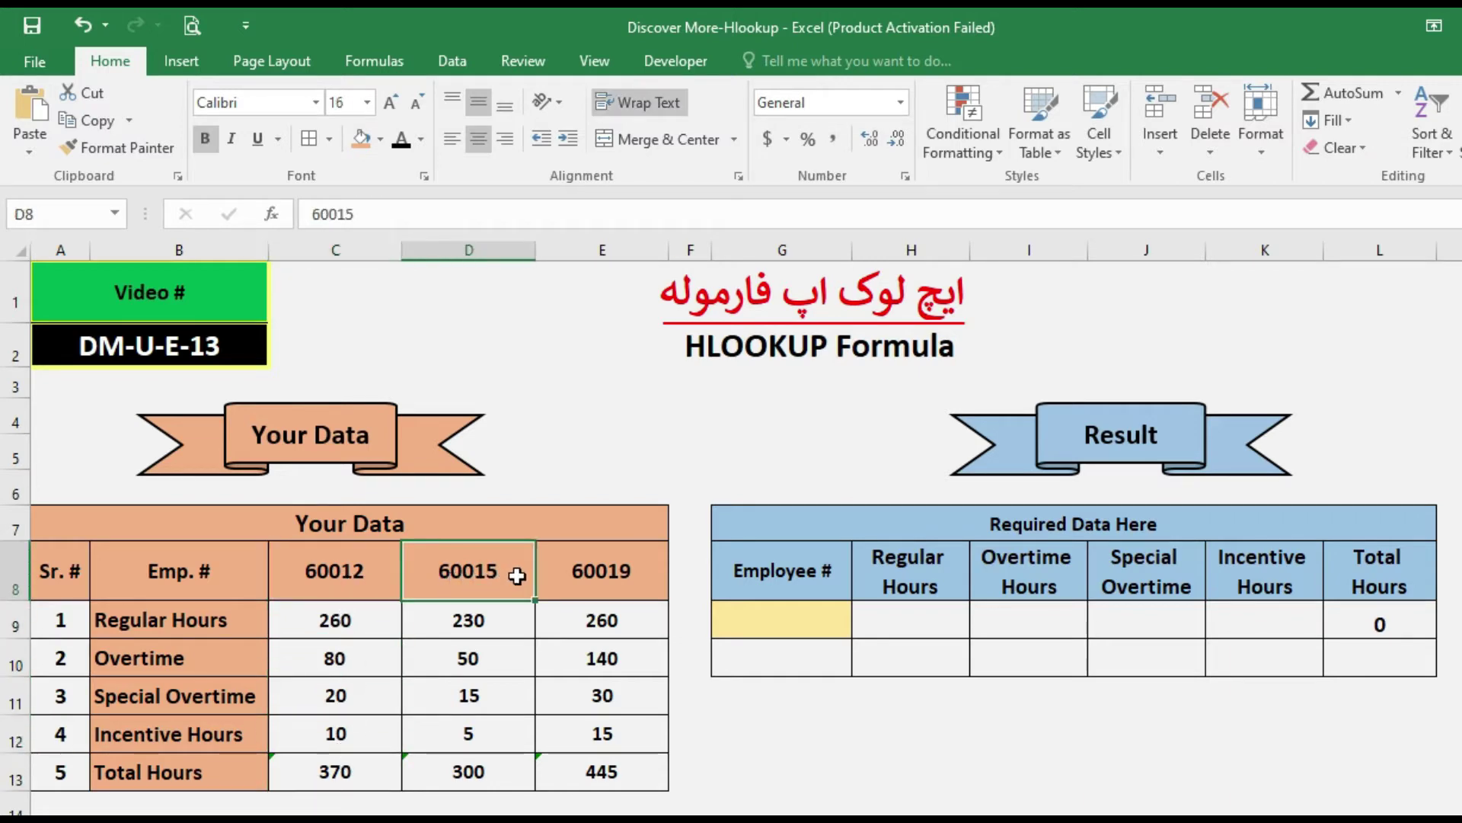
left_click(594, 571)
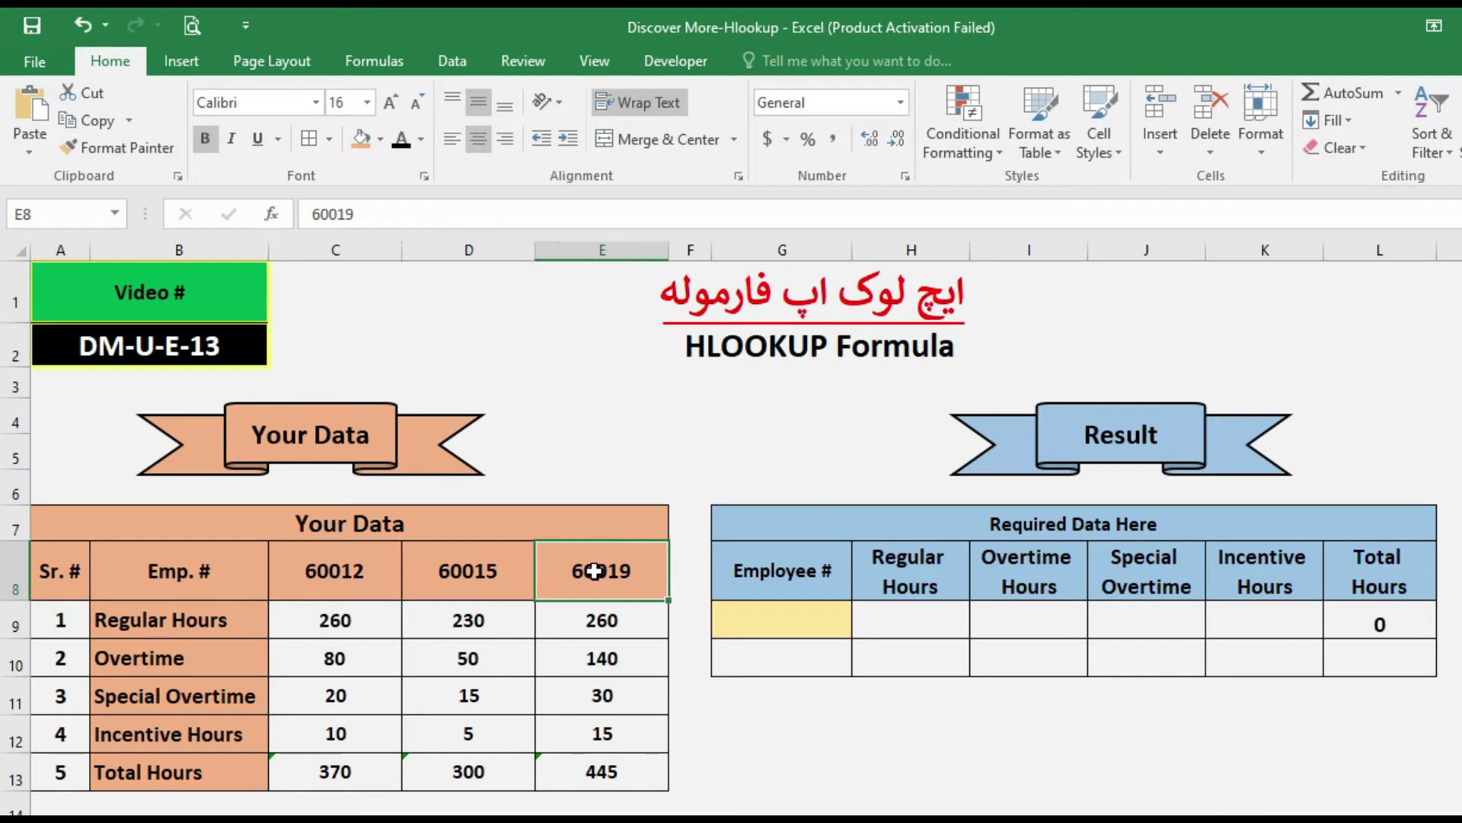
left_click(615, 626)
left_click(610, 664)
left_click(610, 734)
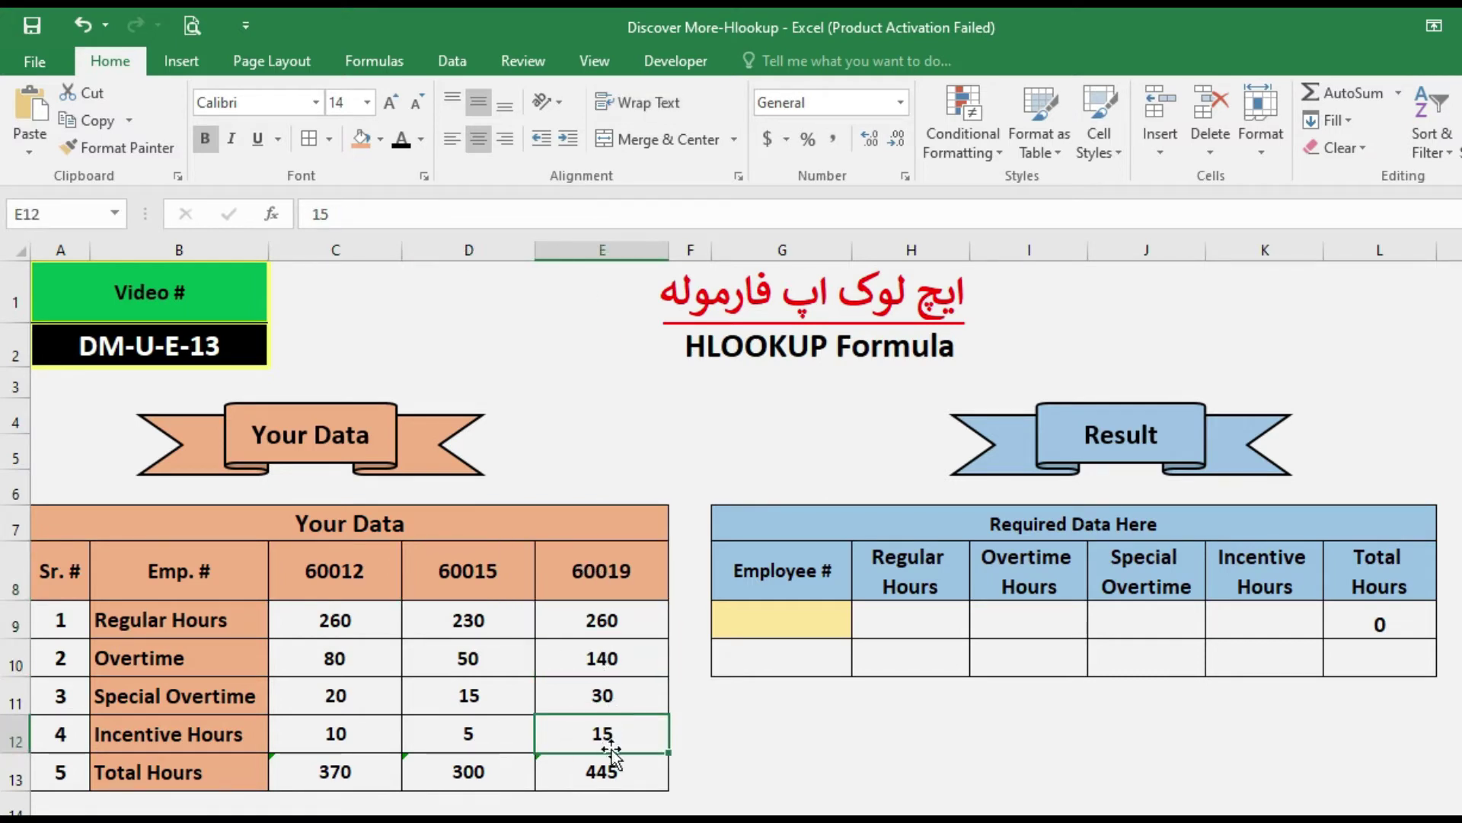
left_click(605, 765)
left_click(561, 626)
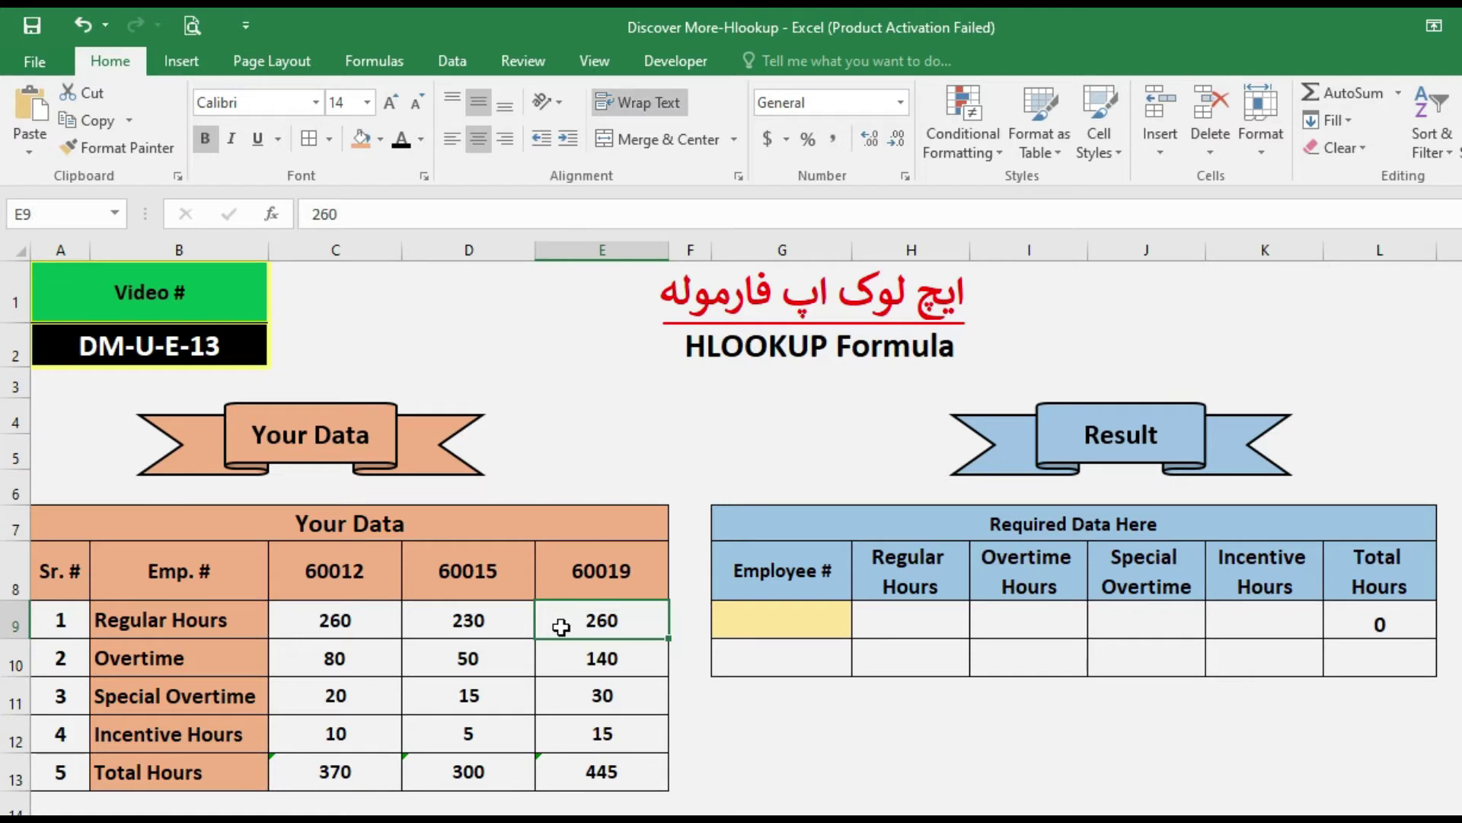
- Examine the Required Data Here table's headings and its row 9 cells from Employee # to Total Hours
left_click(785, 621)
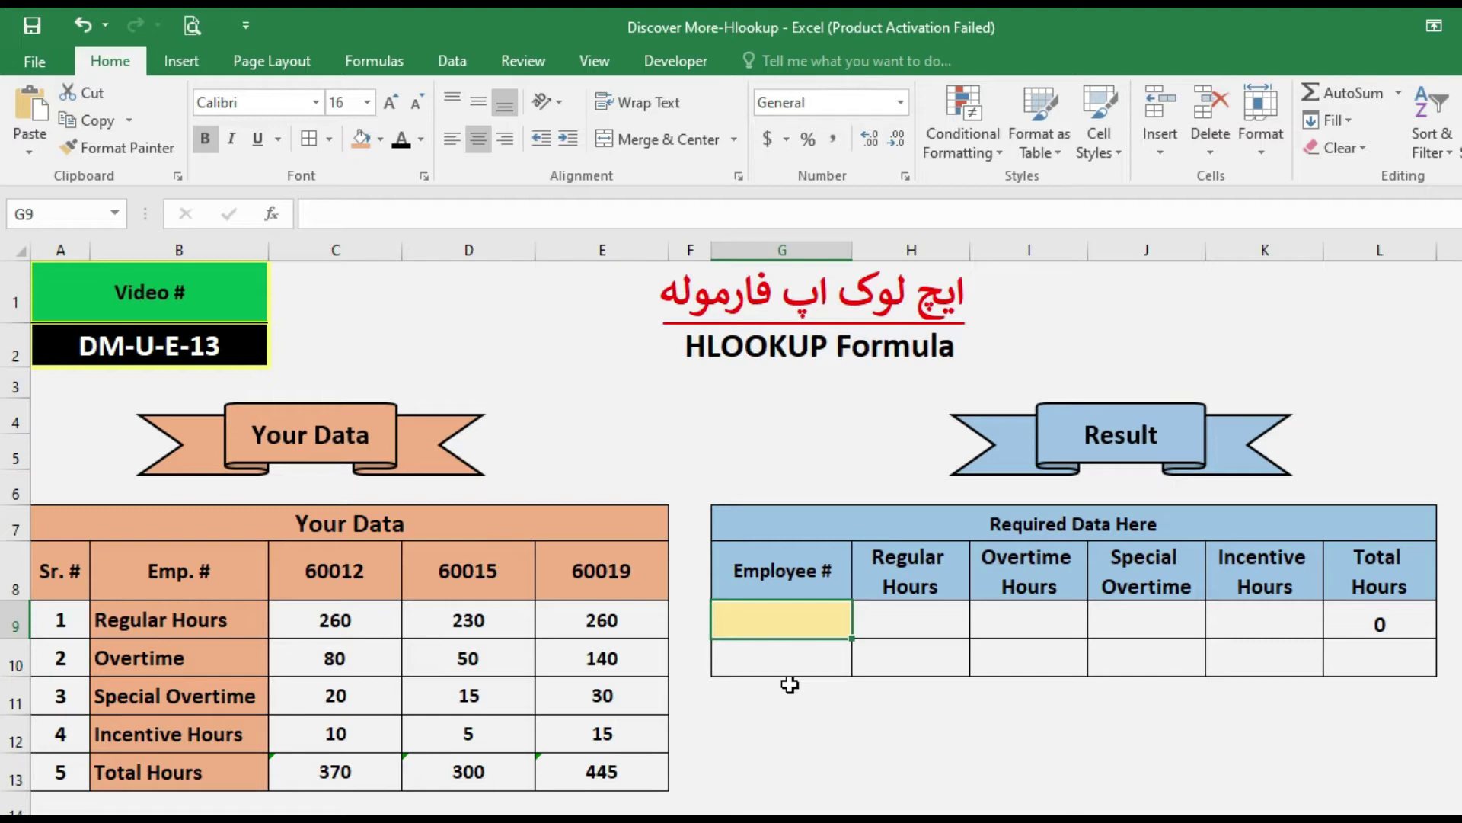
left_click(822, 572)
left_click(942, 582)
left_click(1197, 585)
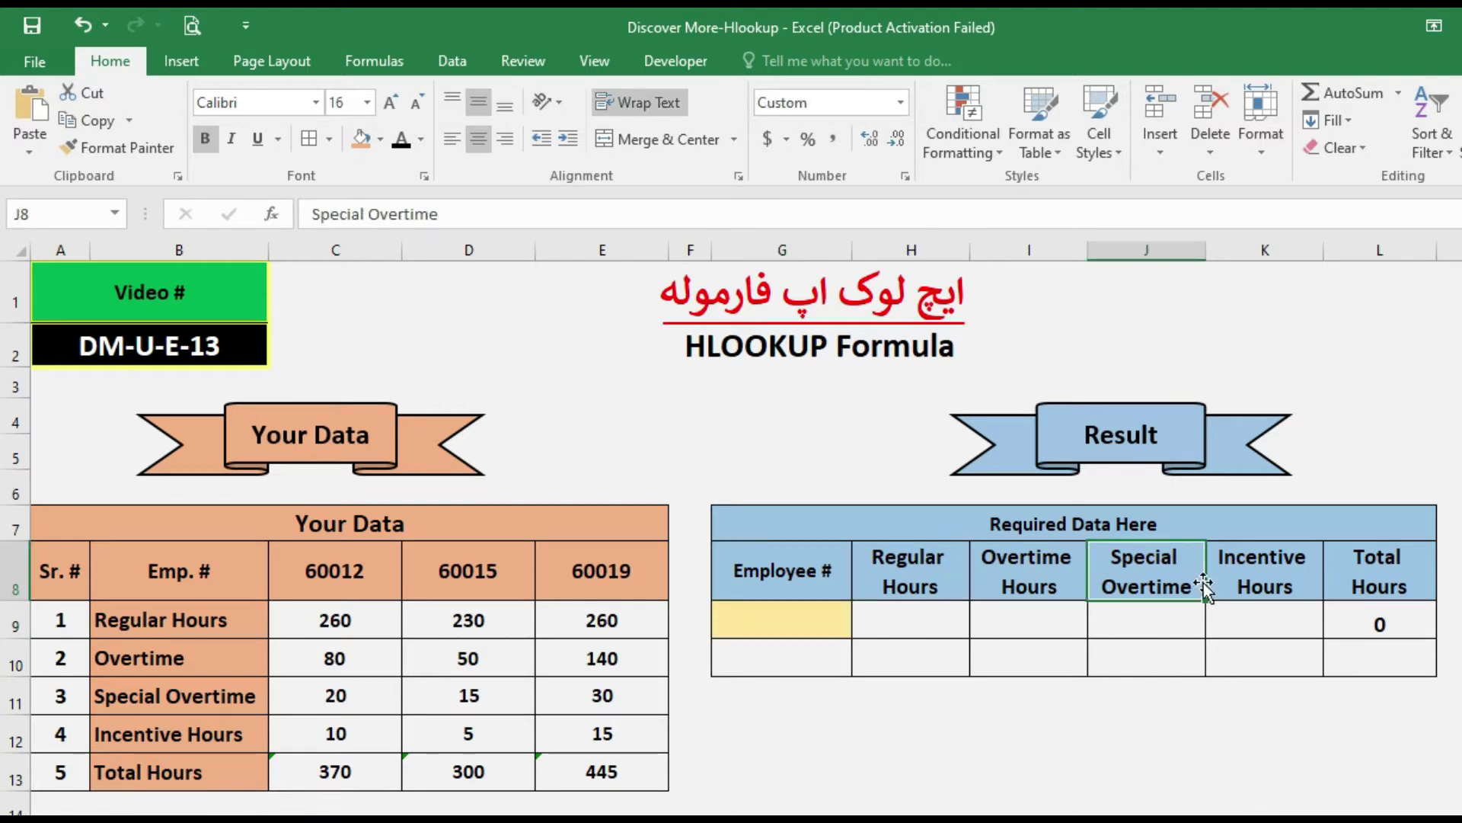
left_click(800, 617)
left_click(793, 567)
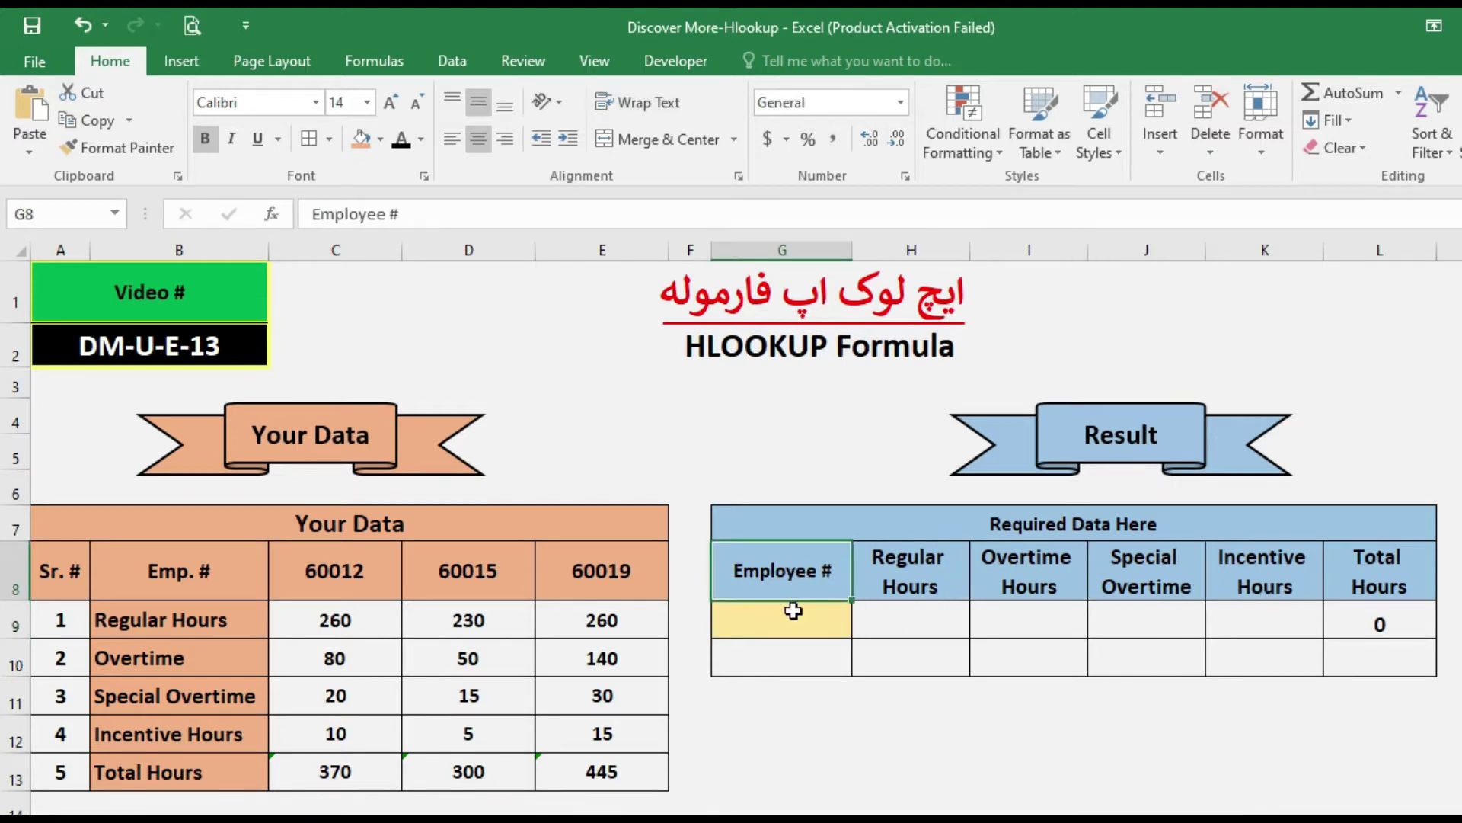
left_click(793, 610)
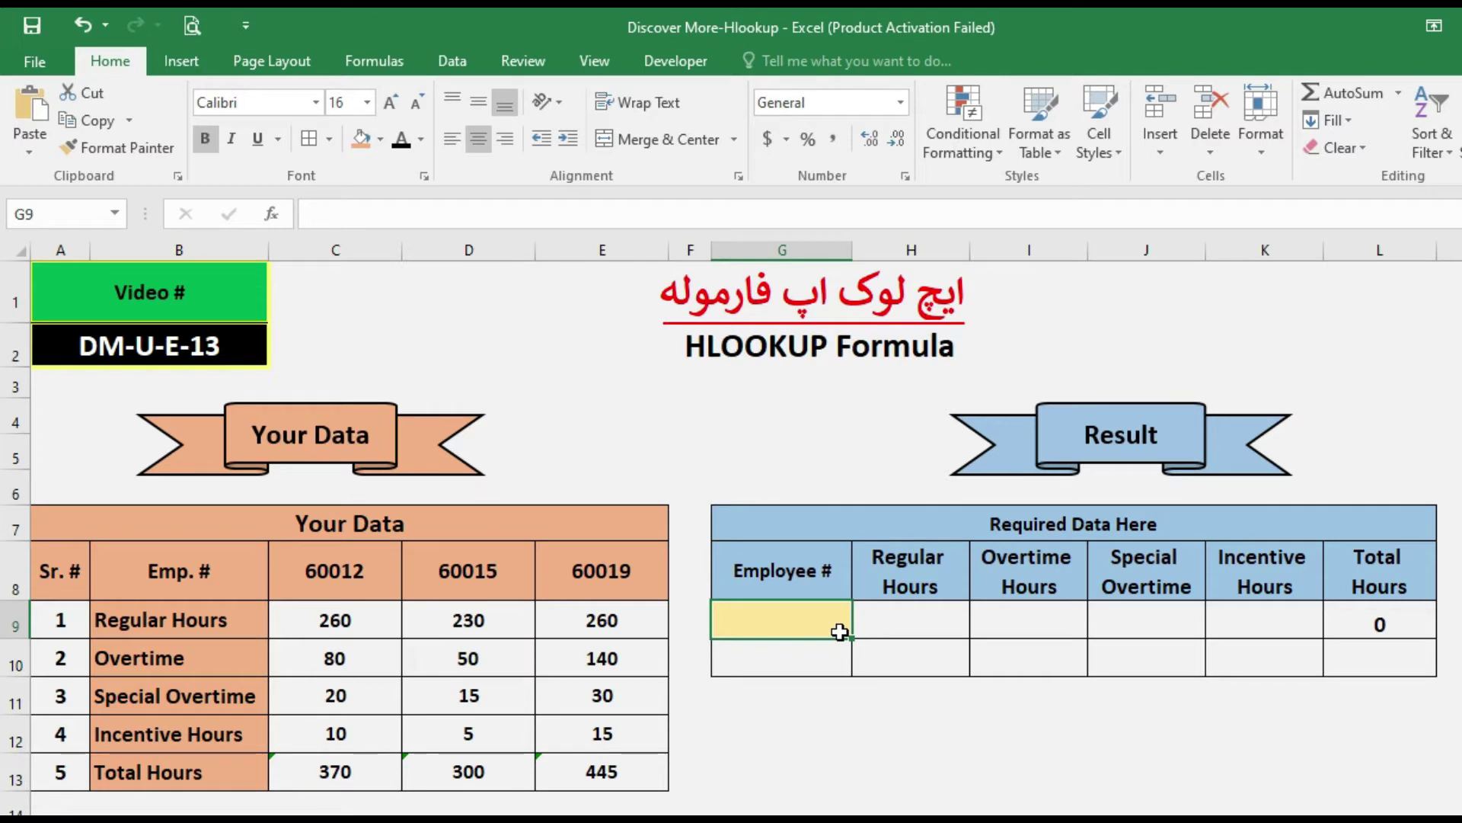
left_click(933, 638)
left_click(1060, 624)
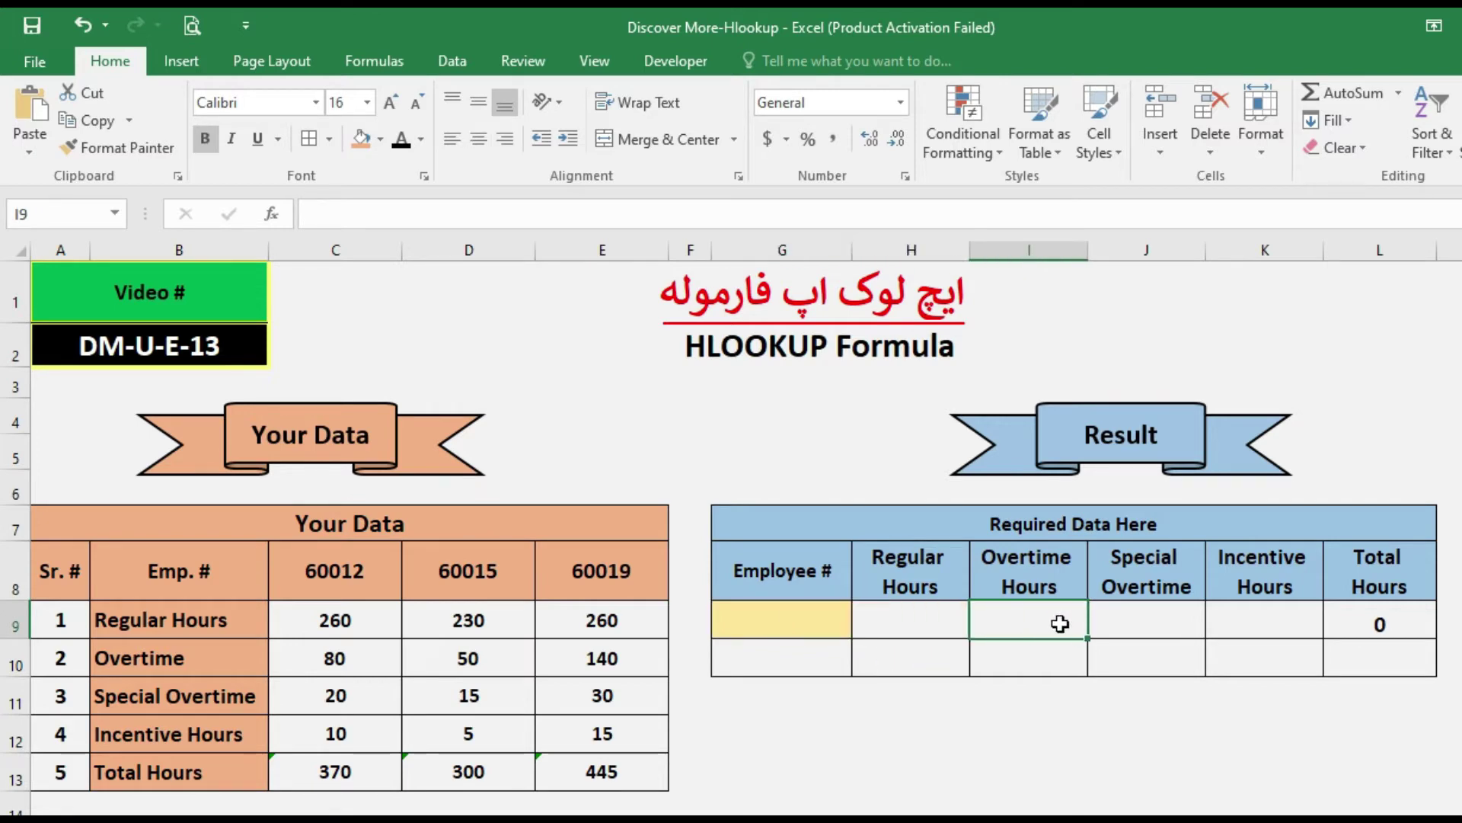
left_click(1173, 624)
left_click(1264, 624)
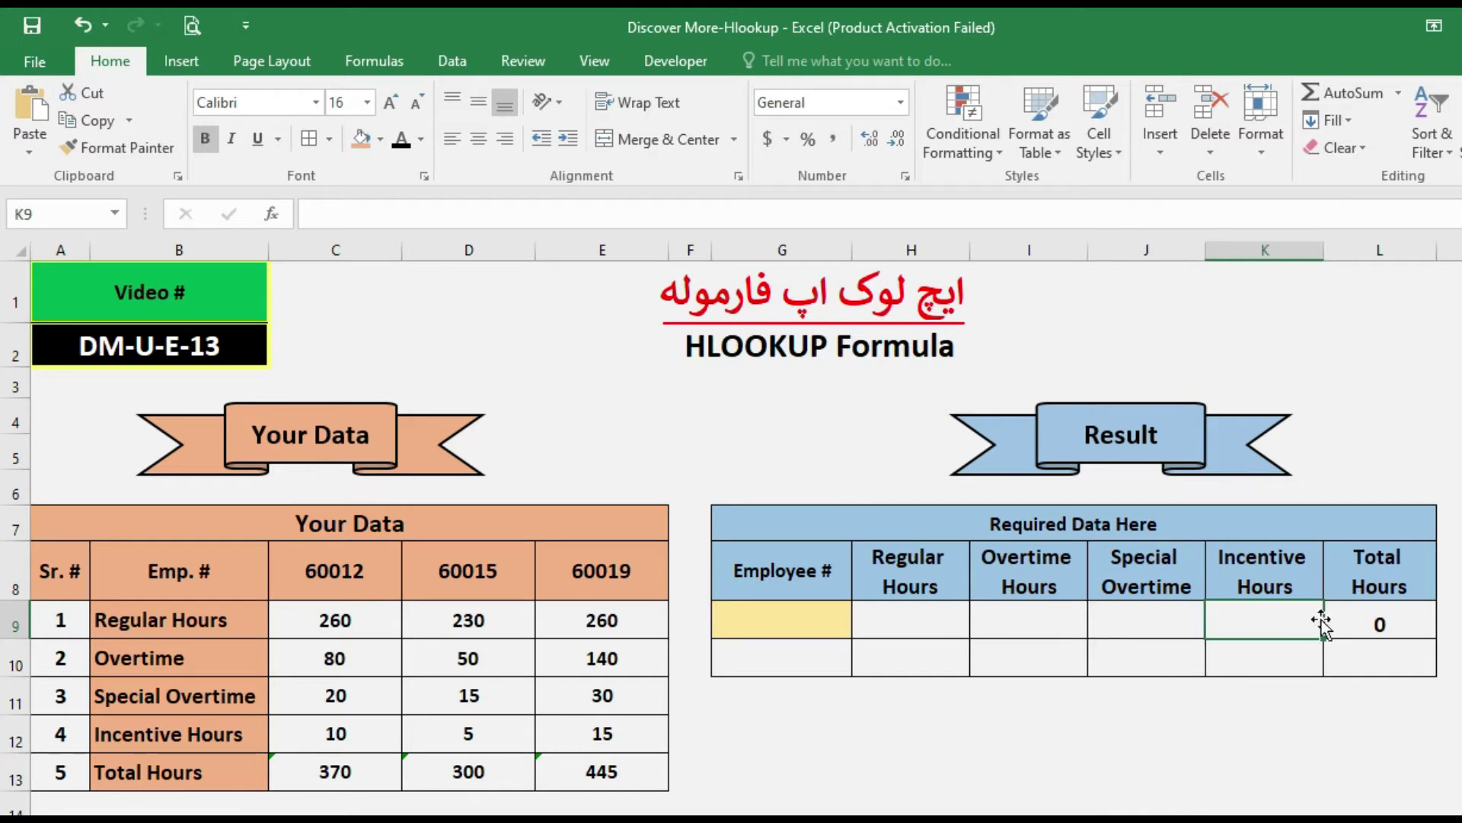
left_click(1348, 621)
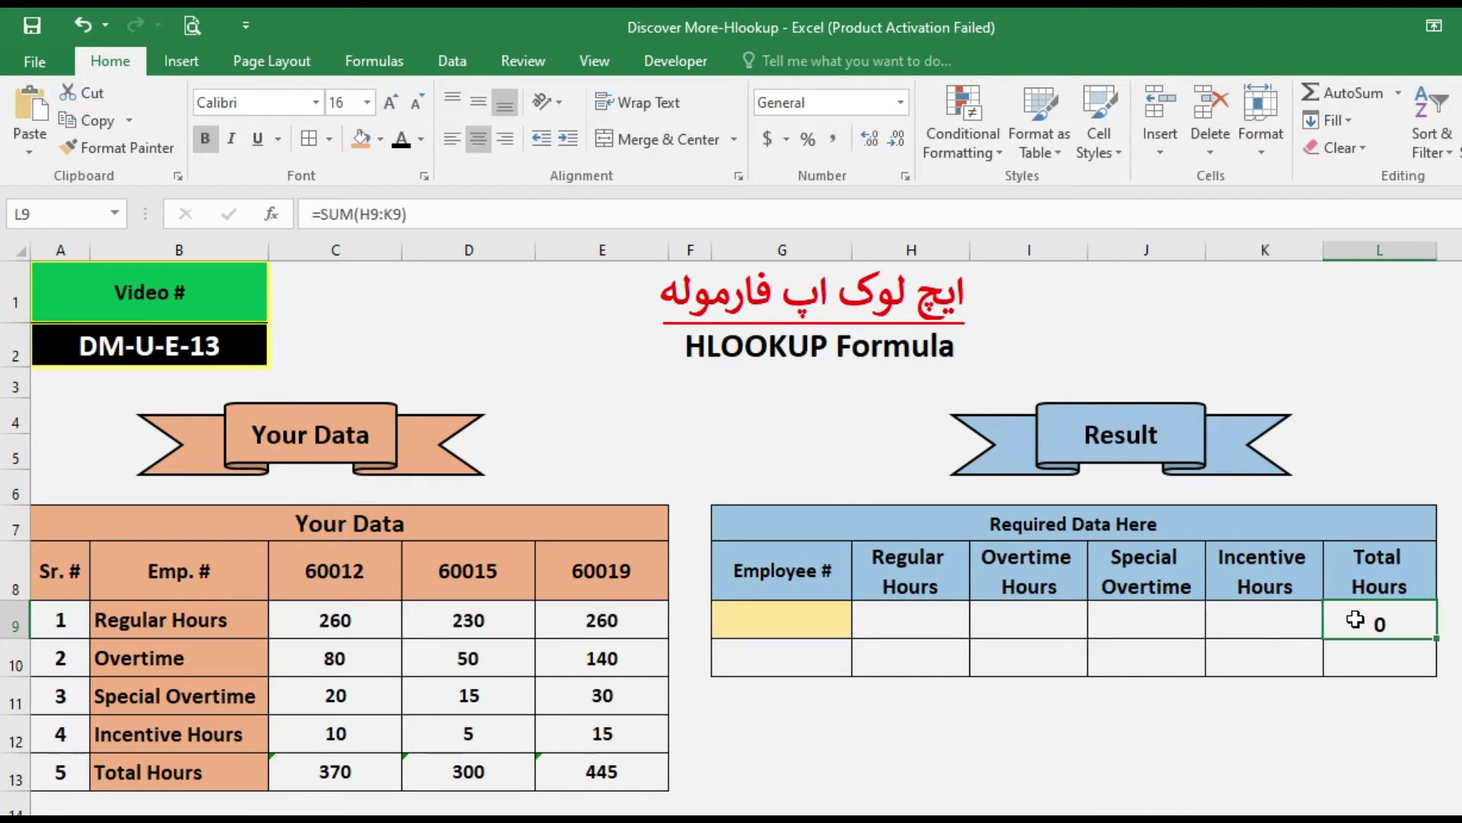
- Compare the result cells in row 9 with the first employee's vertical list of hours in C9:C13
left_click(899, 611)
left_click(1065, 620)
left_click(1182, 624)
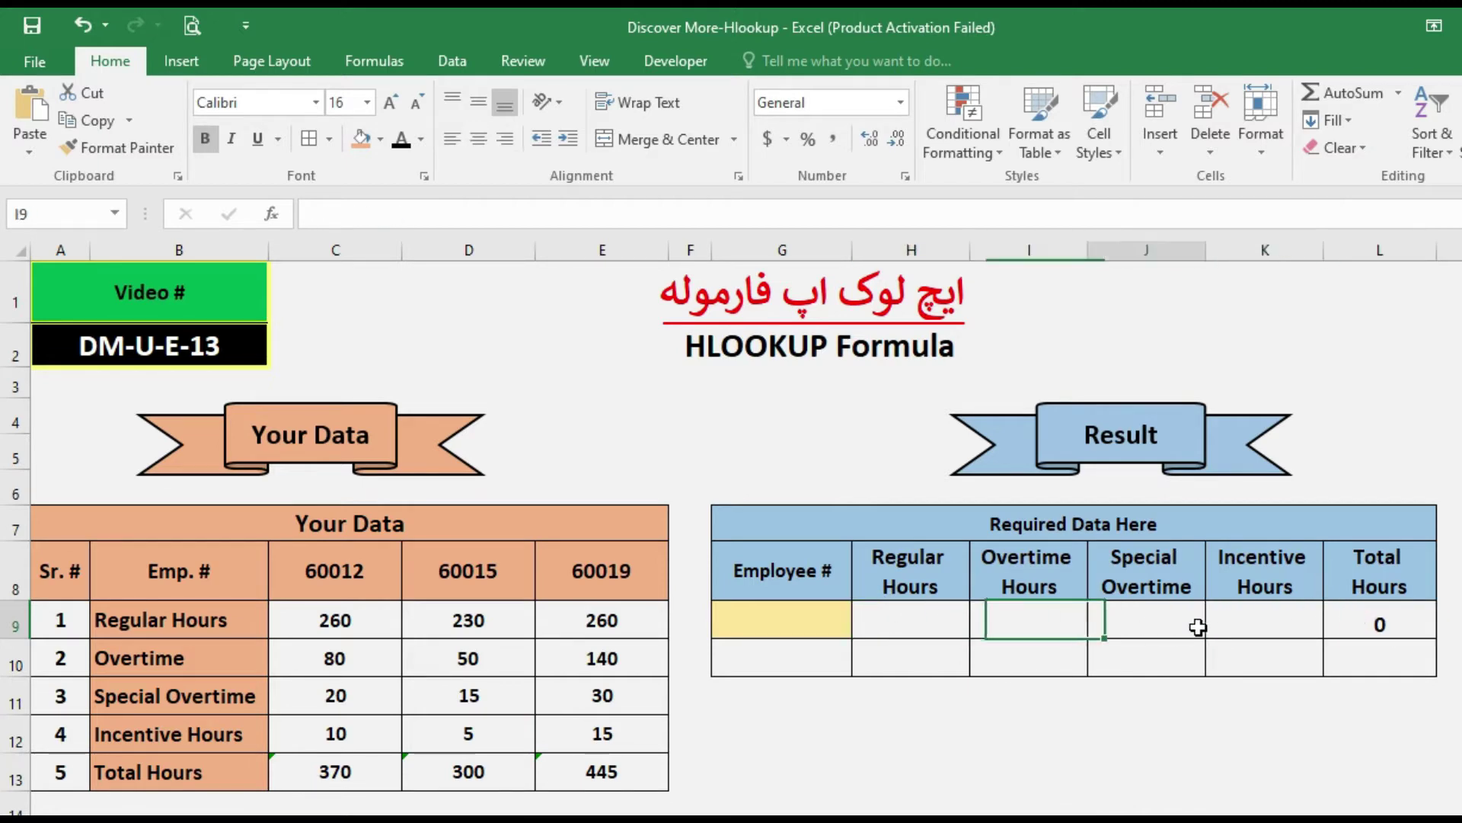
left_click(1322, 623)
left_click(906, 611)
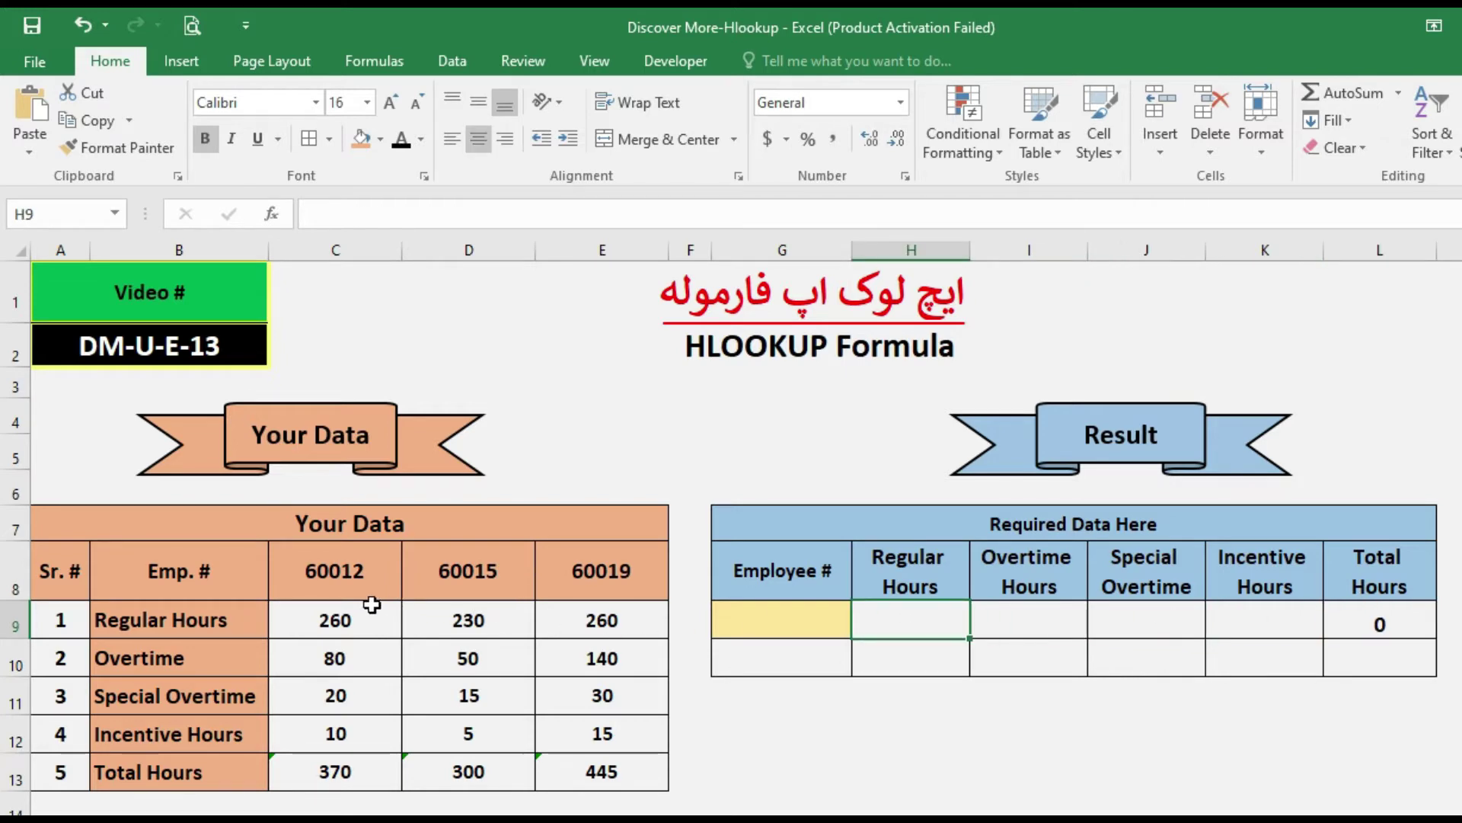
left_click_drag(367, 609, 354, 762)
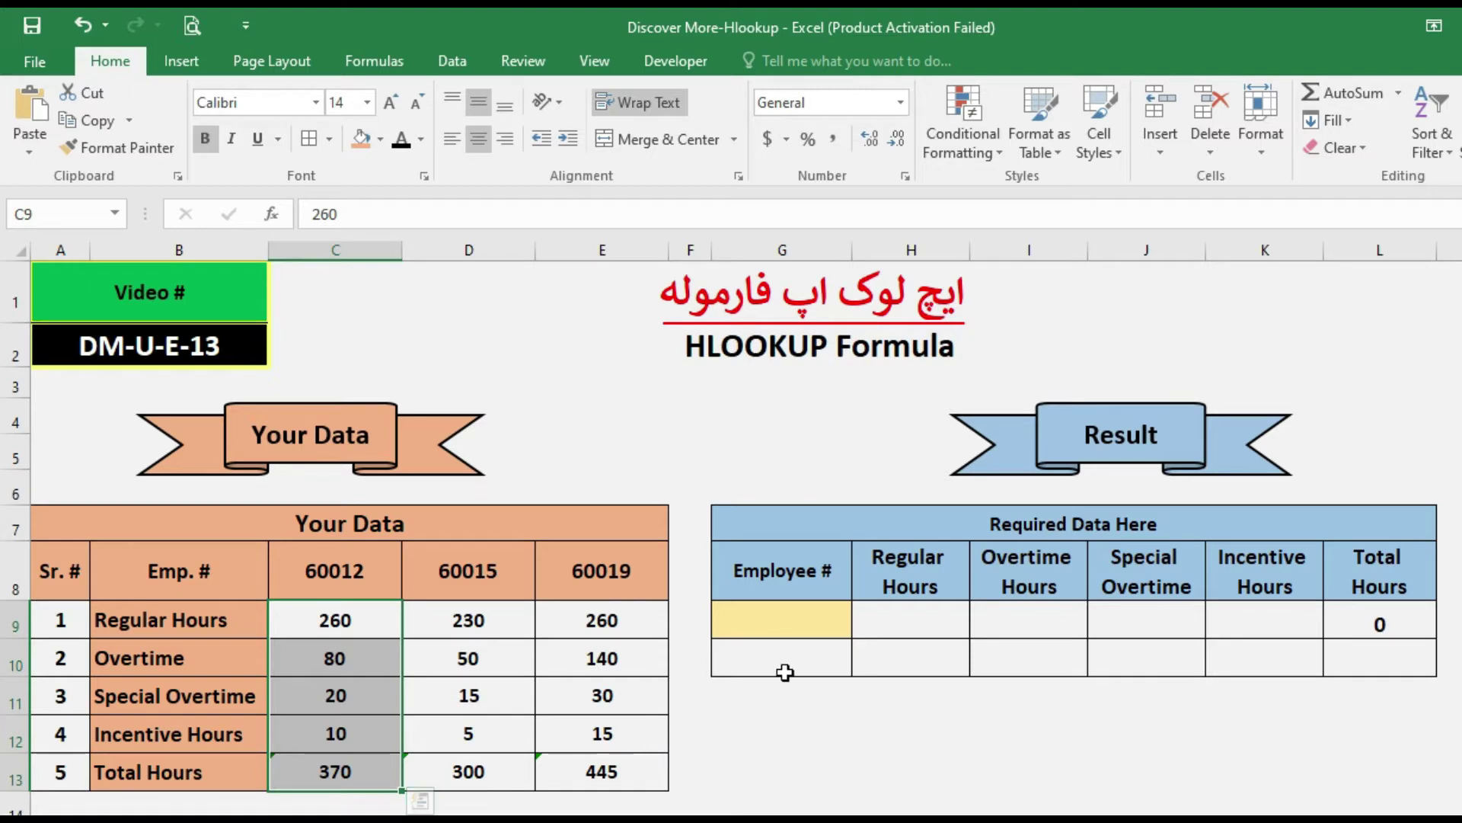
left_click_drag(895, 626, 1318, 629)
left_click(906, 626)
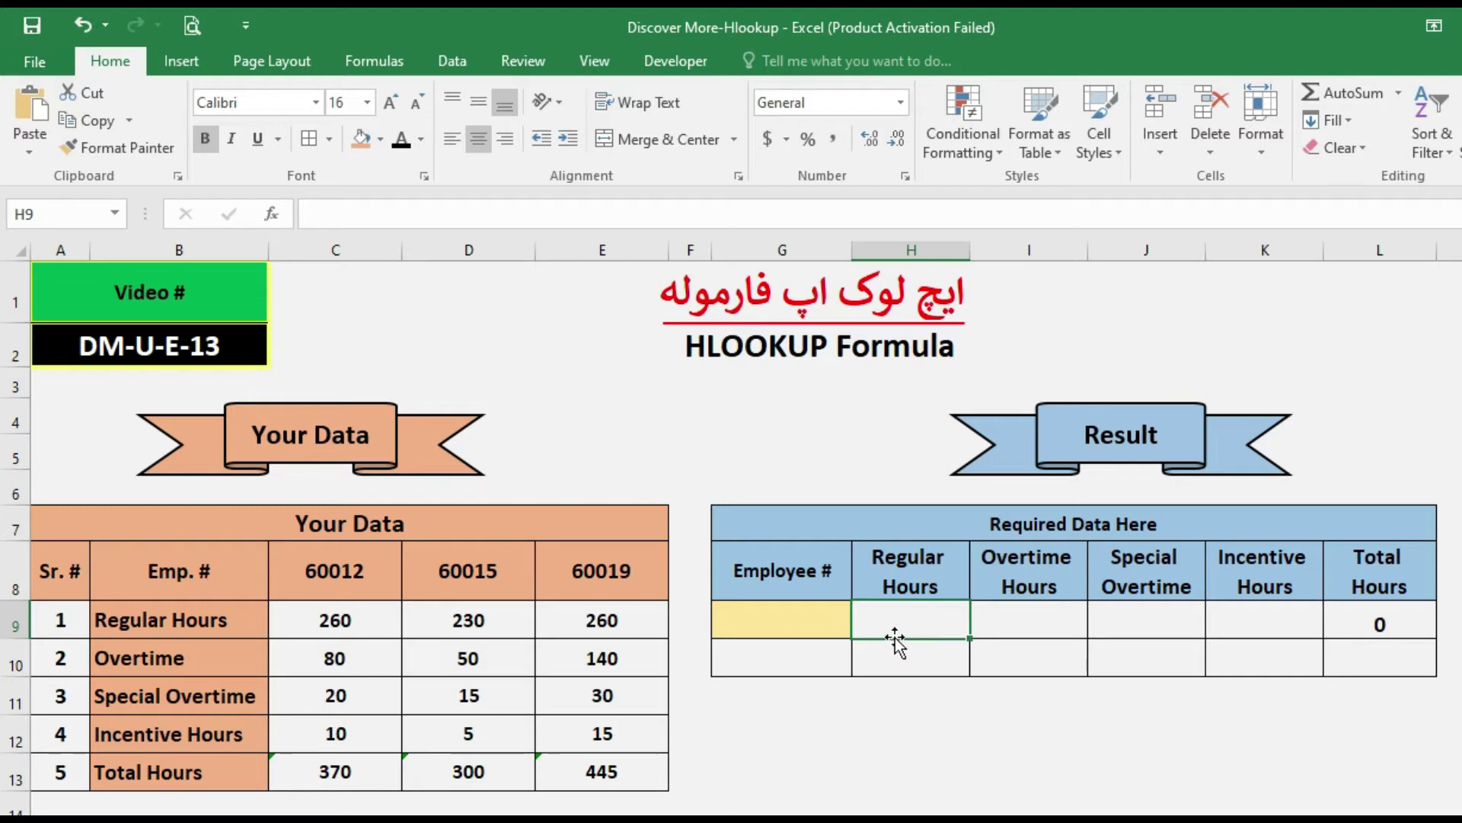
left_click(769, 611)
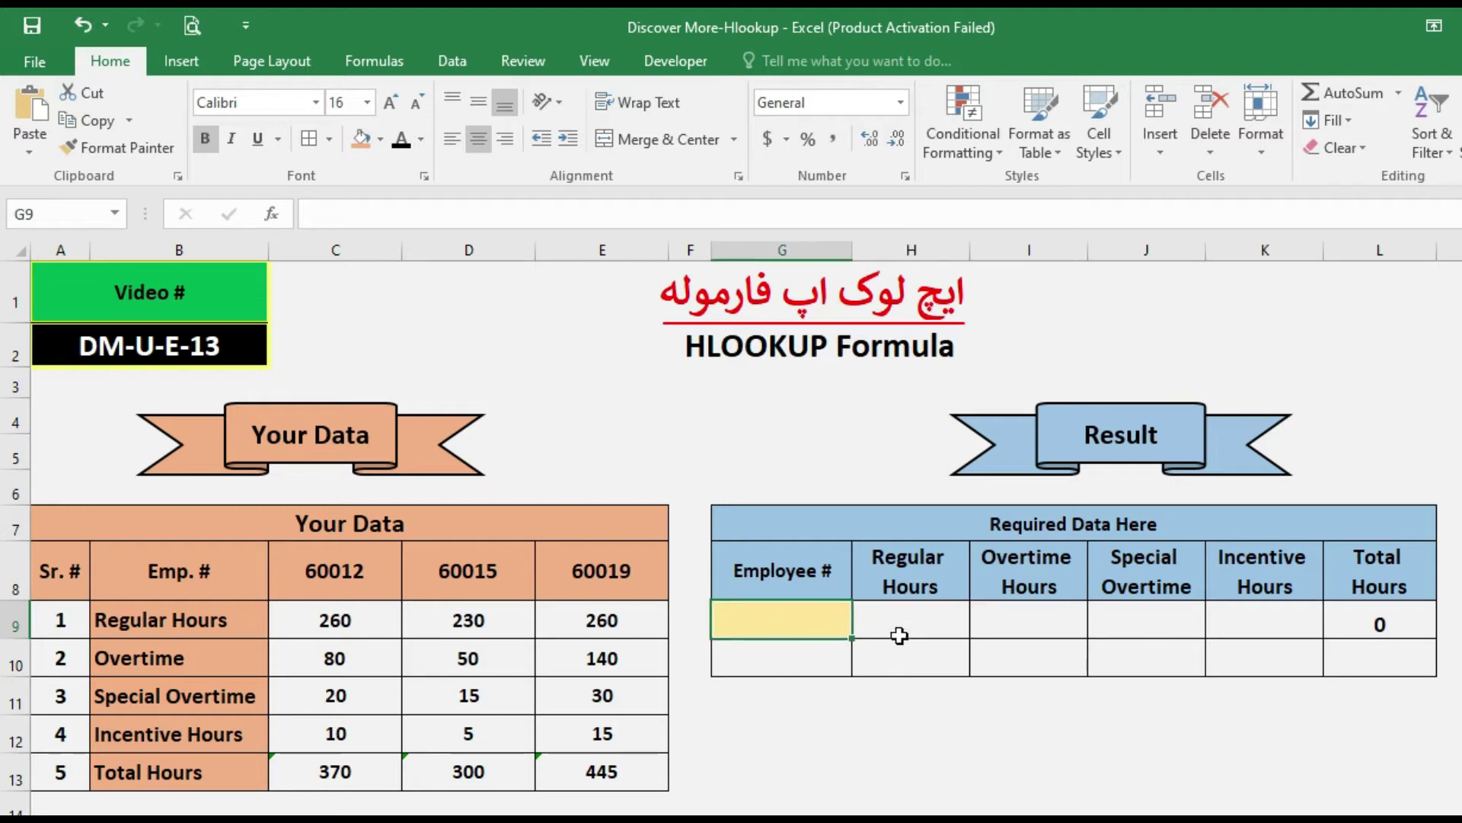
left_click(898, 623)
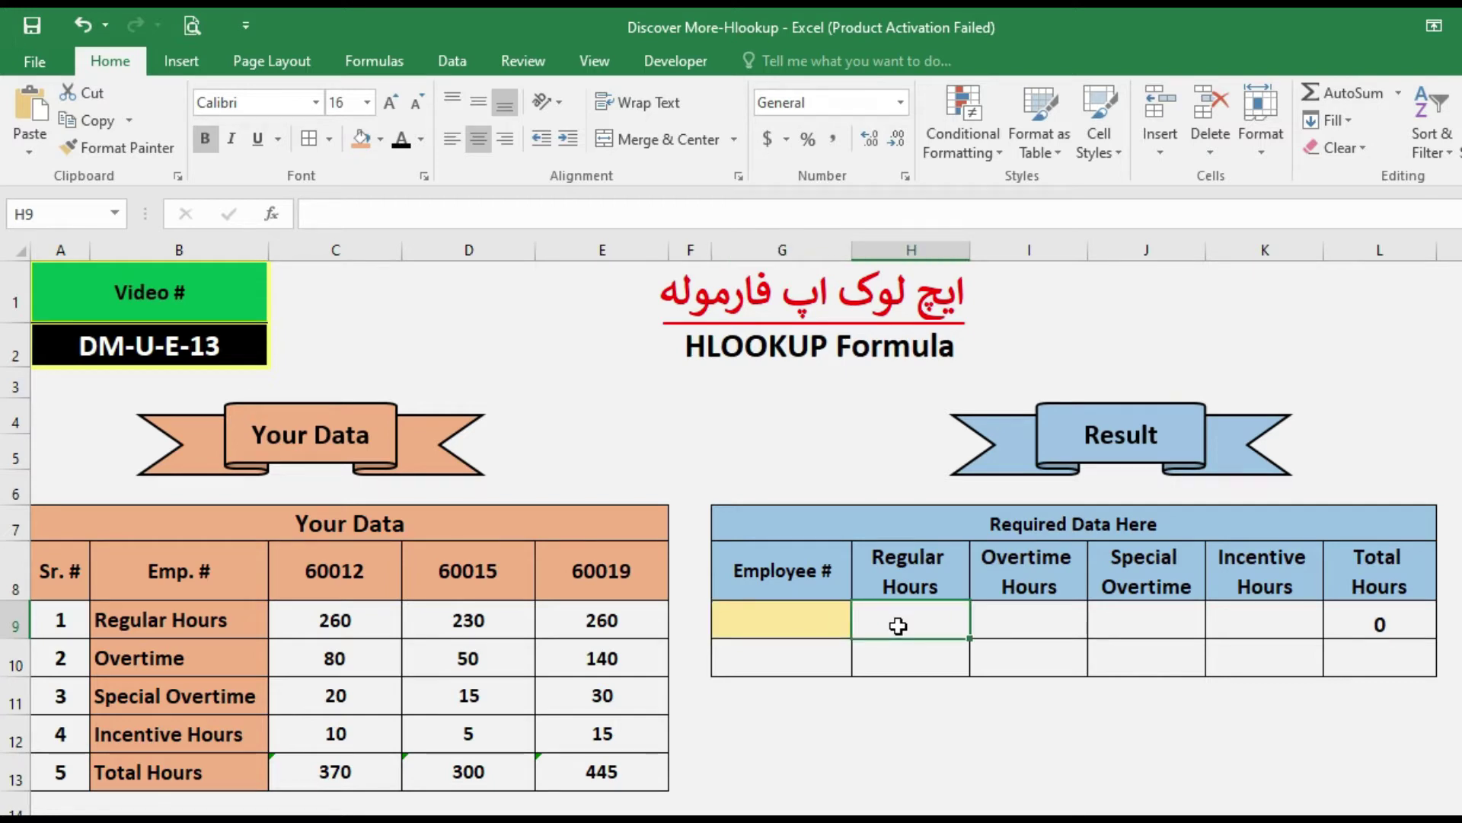
type("=")
key("Escape")
- Enter the first employee's number, as shown in C8, in the Employee # cell G9 of the result table
left_click(803, 623)
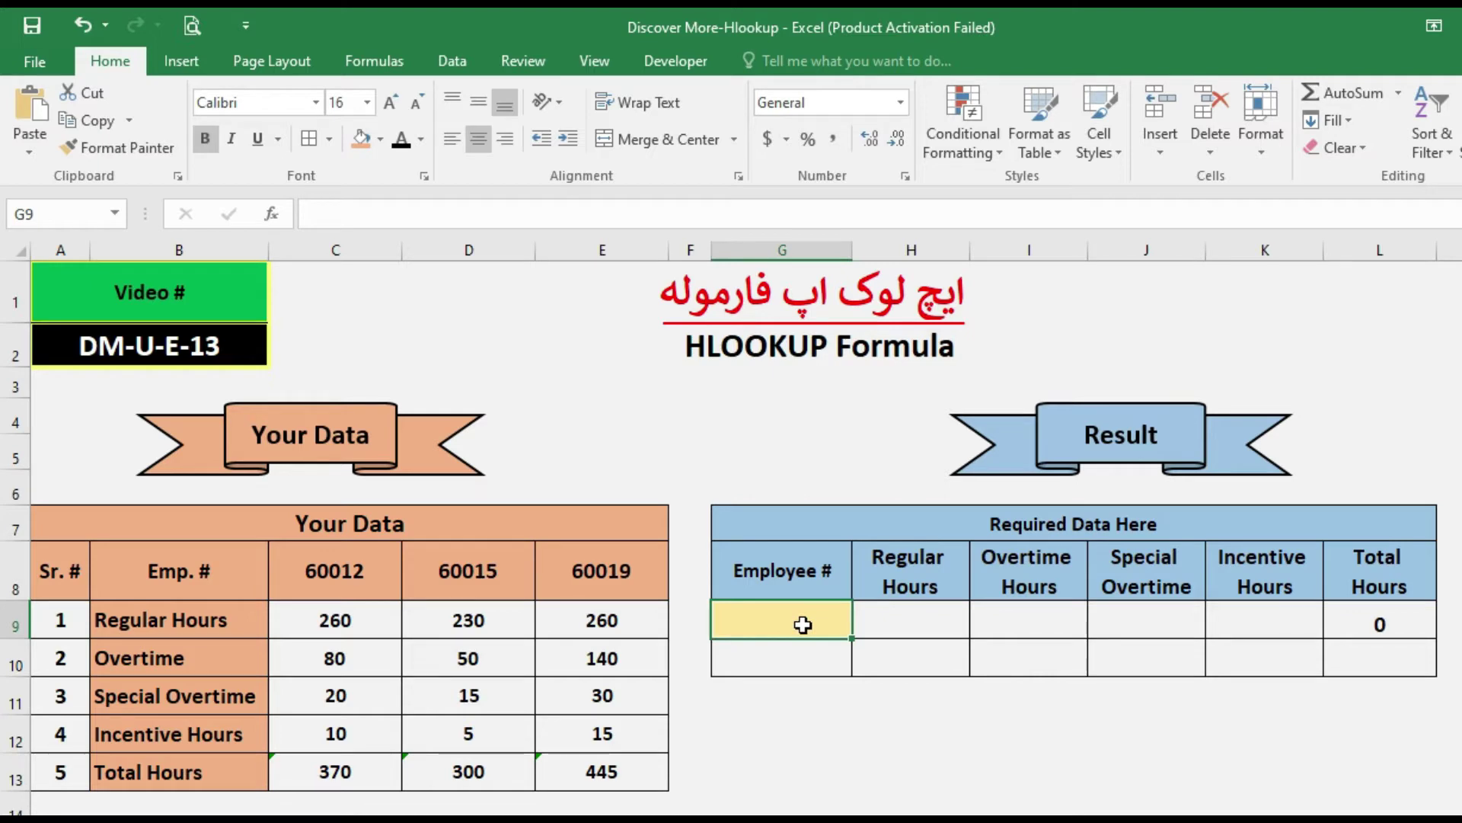
type("60012")
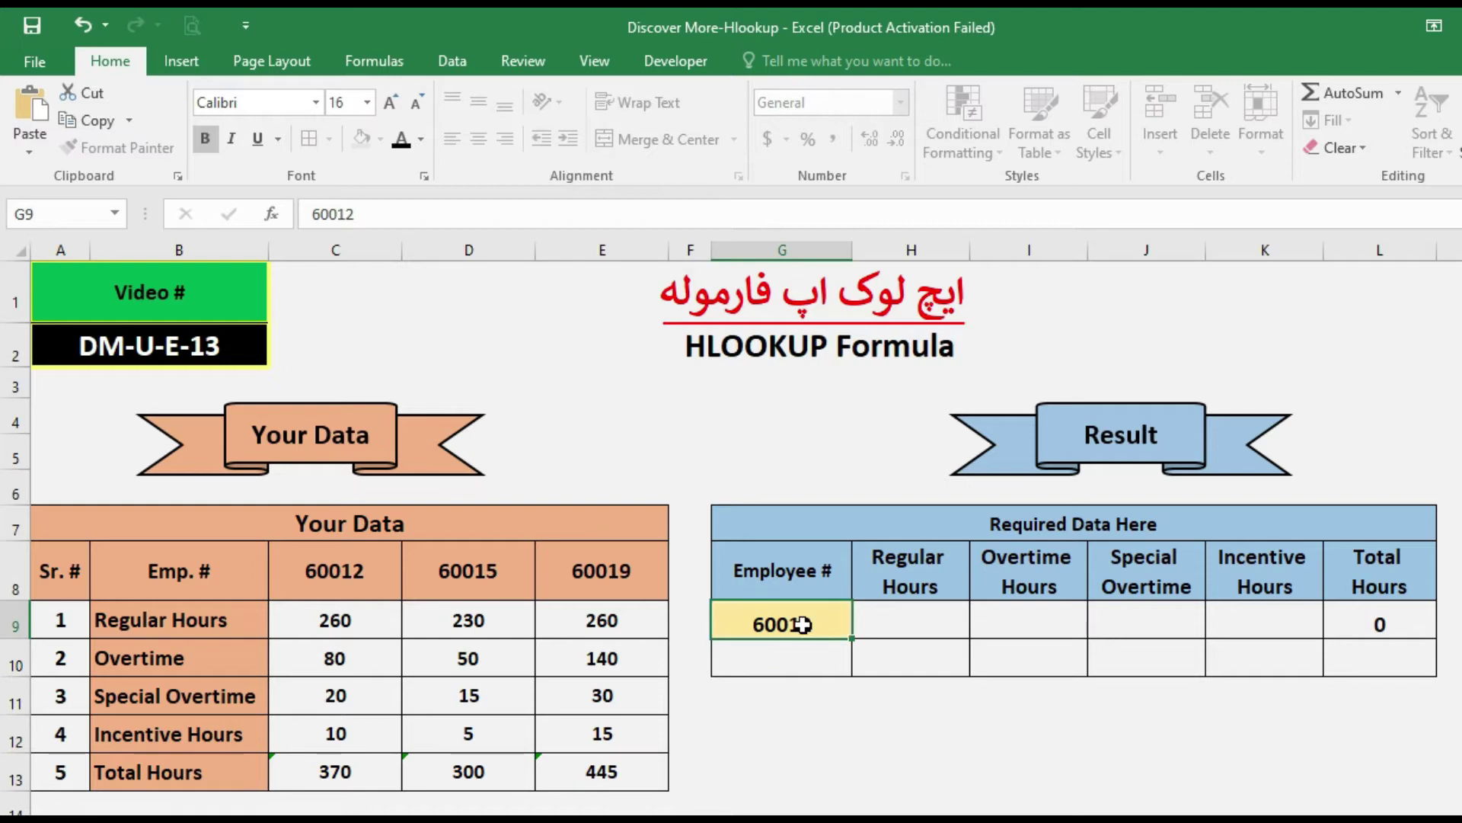
key("Return")
- Begin an HLOOKUP formula in the Regular Hours cell H9 with the Employee # cell G9 as the lookup value
key("Up")
key("Right")
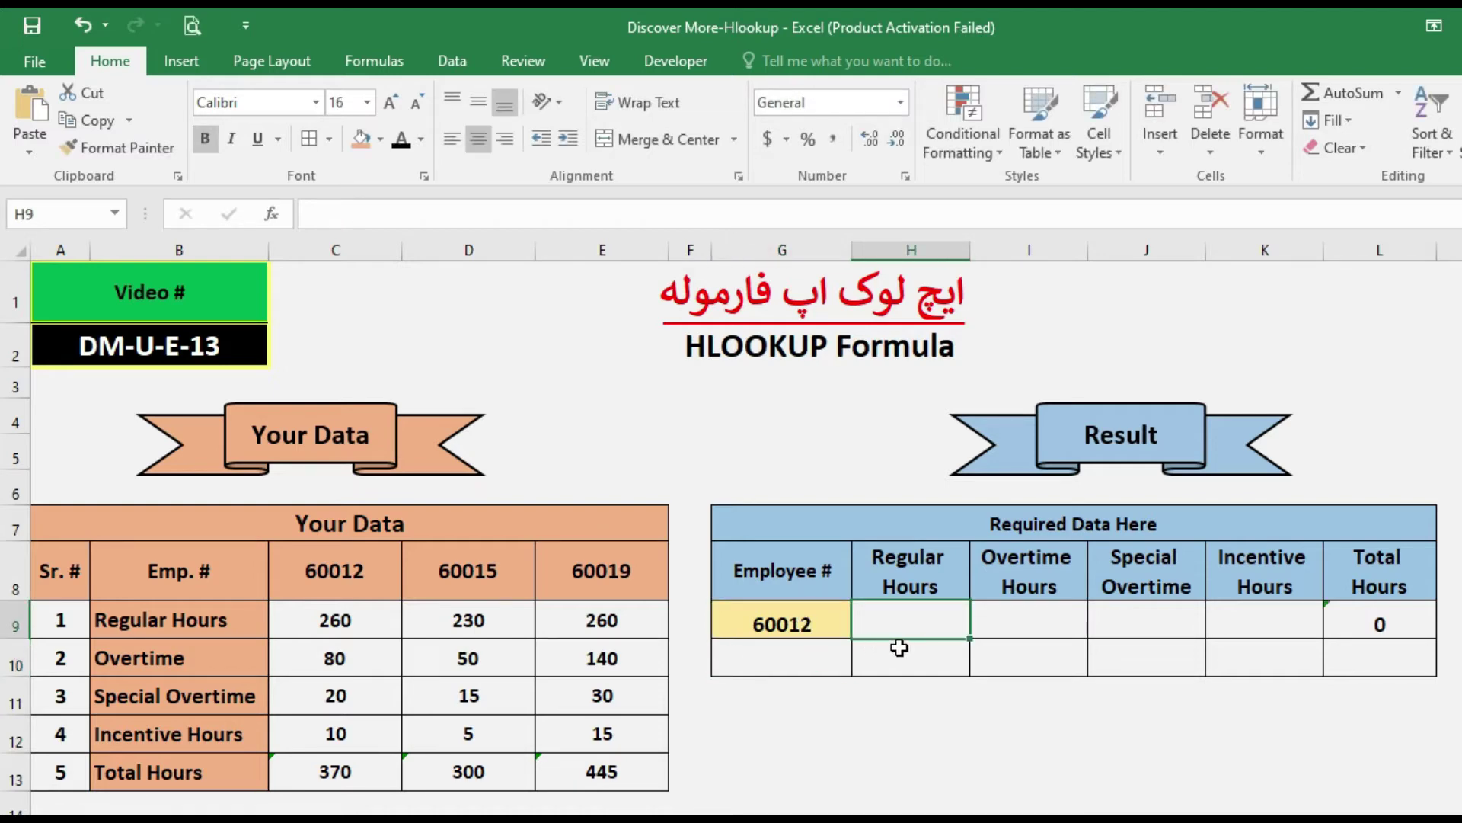
type("=H")
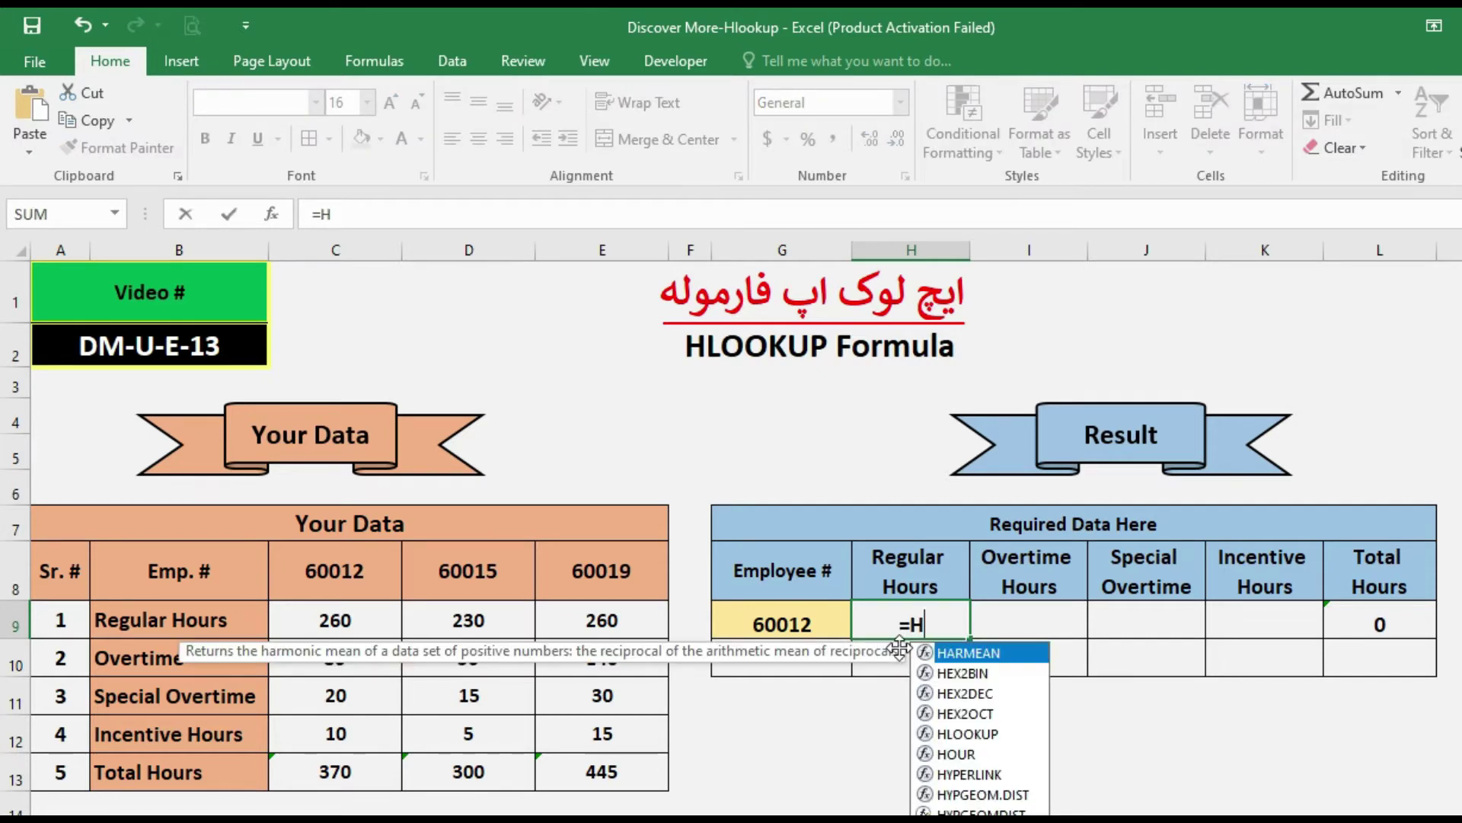
type("LOOK")
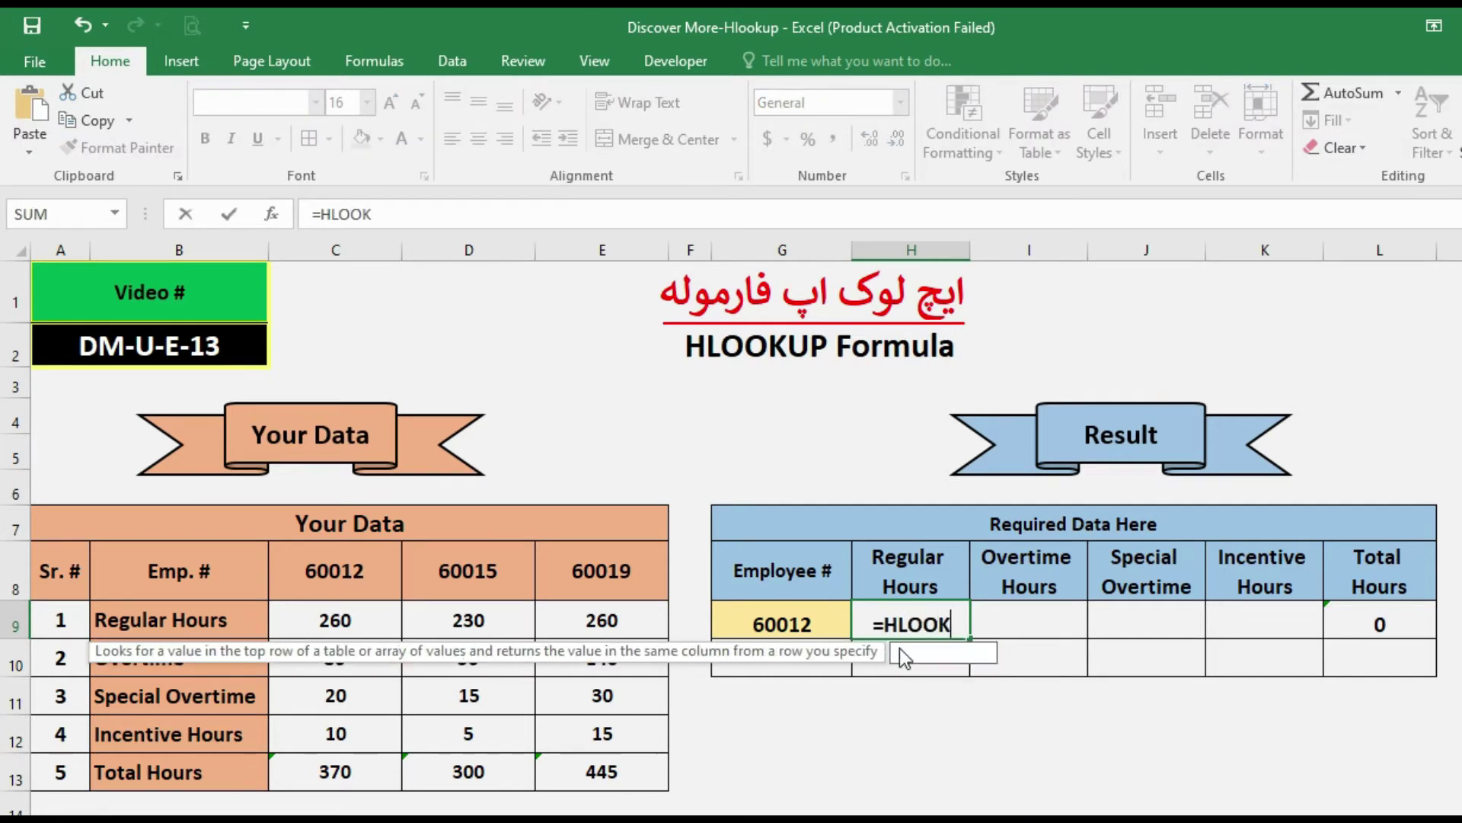
type("UP(")
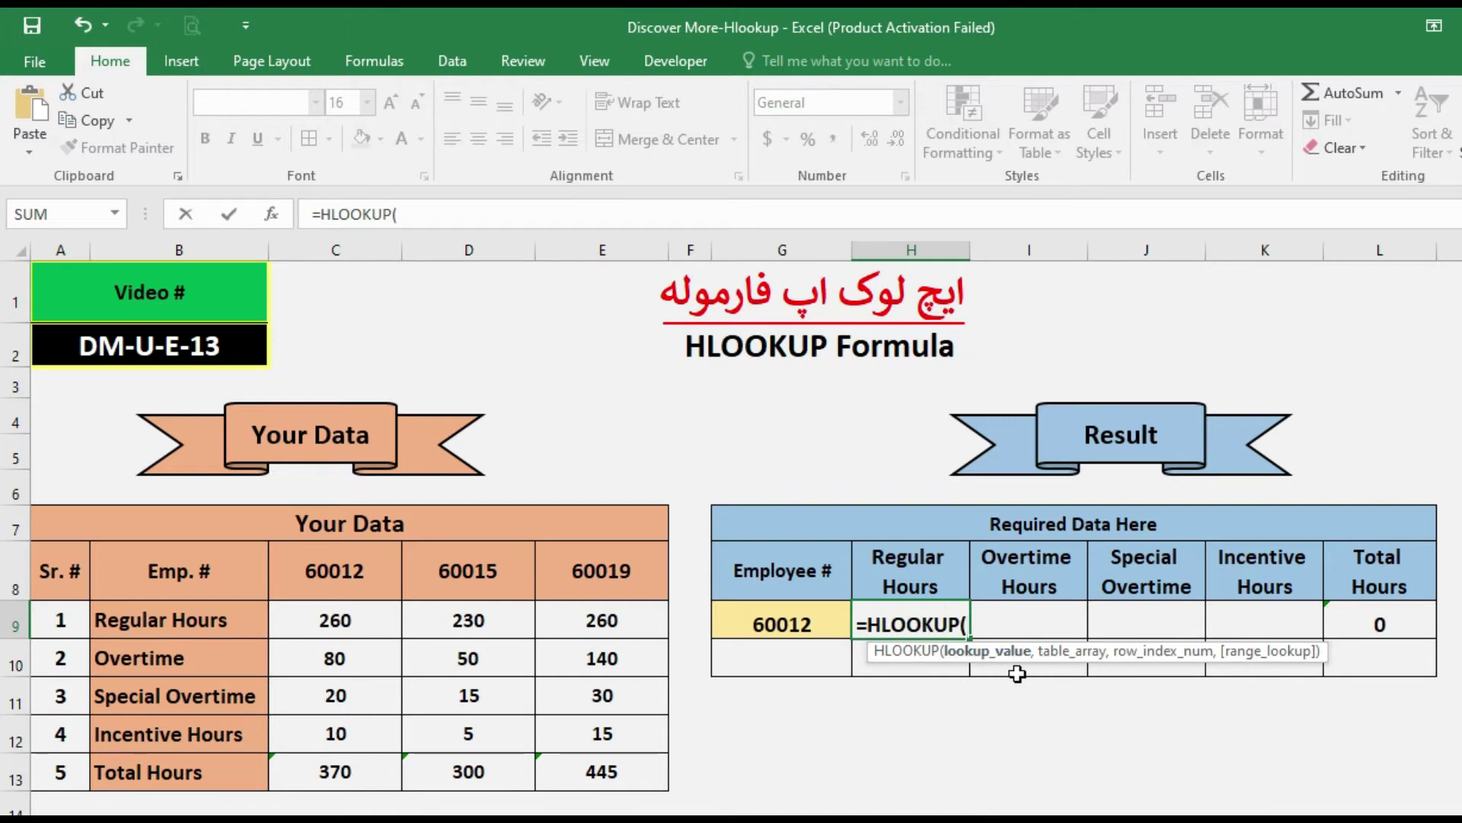
left_click(814, 623)
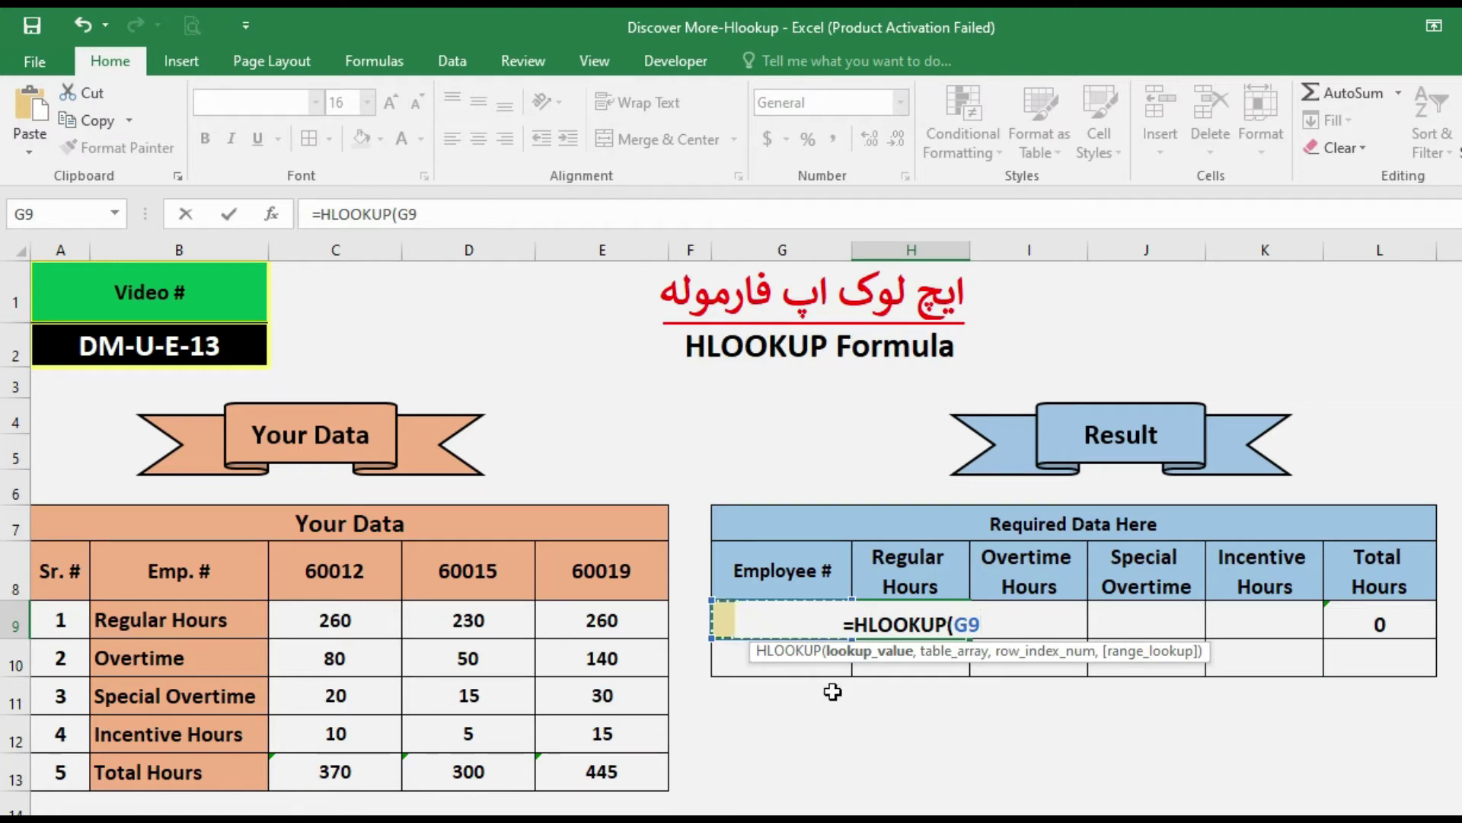
type(",")
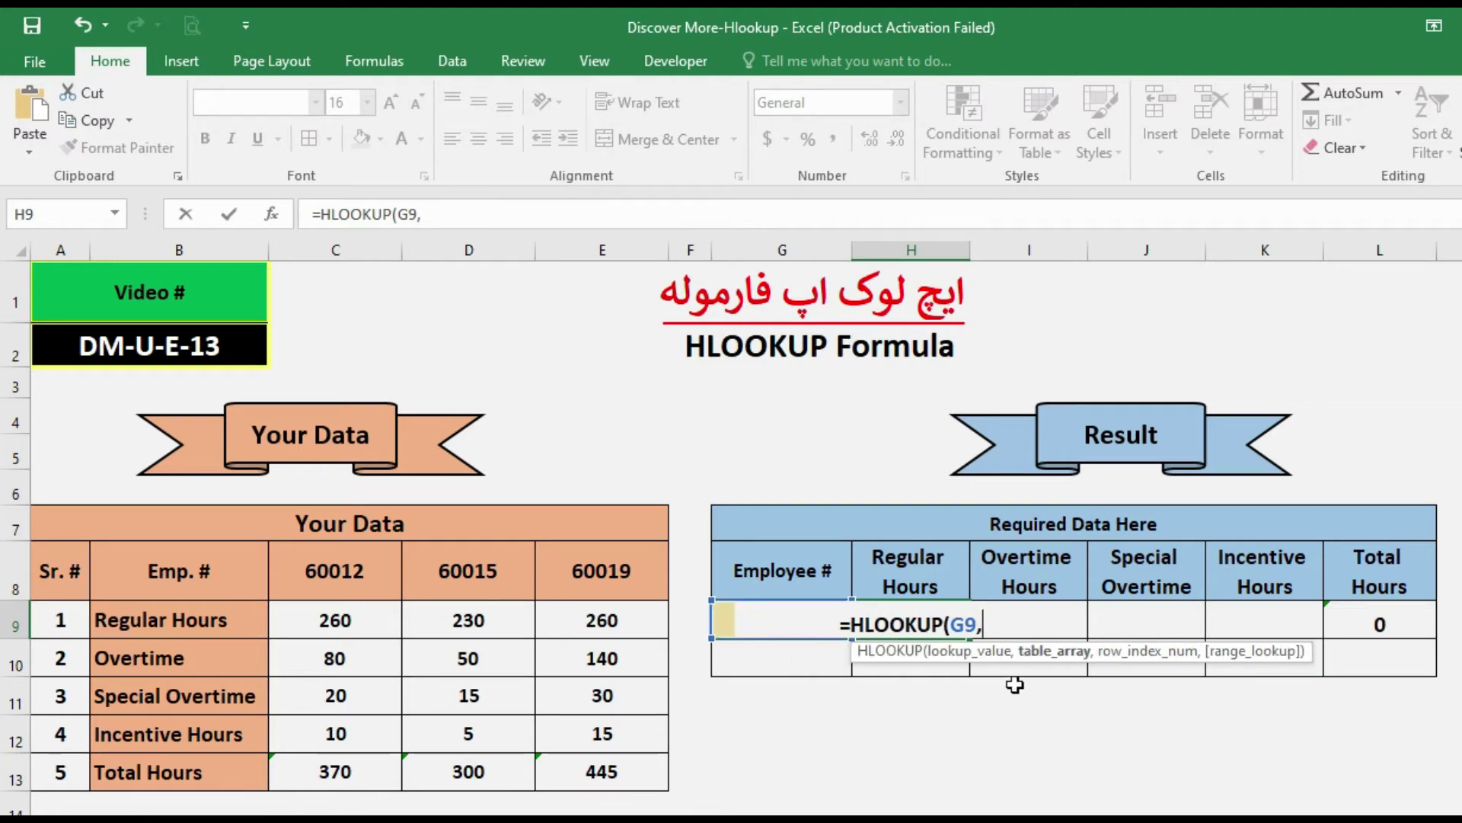
- Complete the H9 formula with table range B8:E13, row index 2 and FALSE for an exact match
left_click(218, 576)
left_click_drag(262, 609, 622, 766)
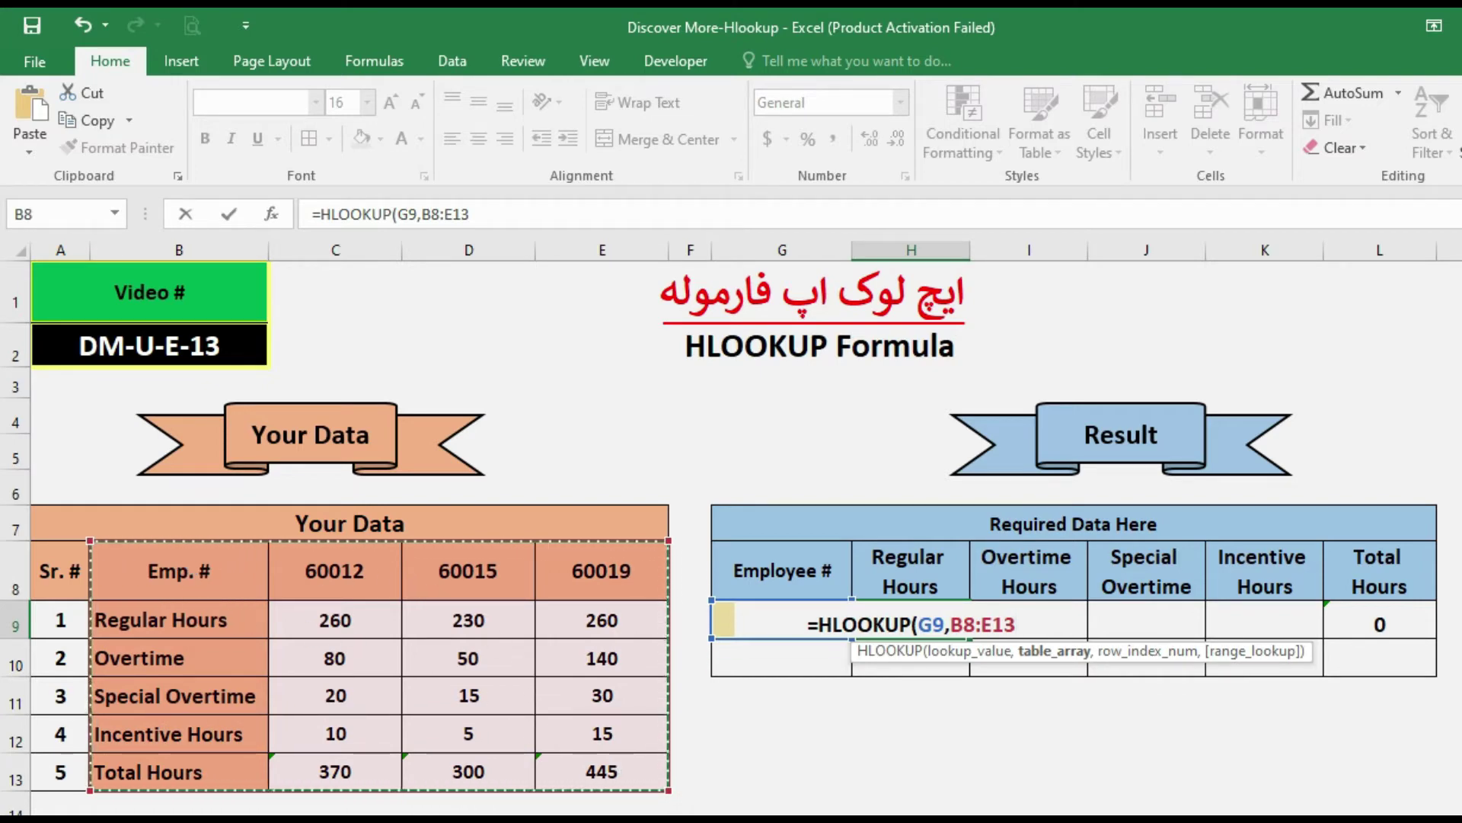
type(",")
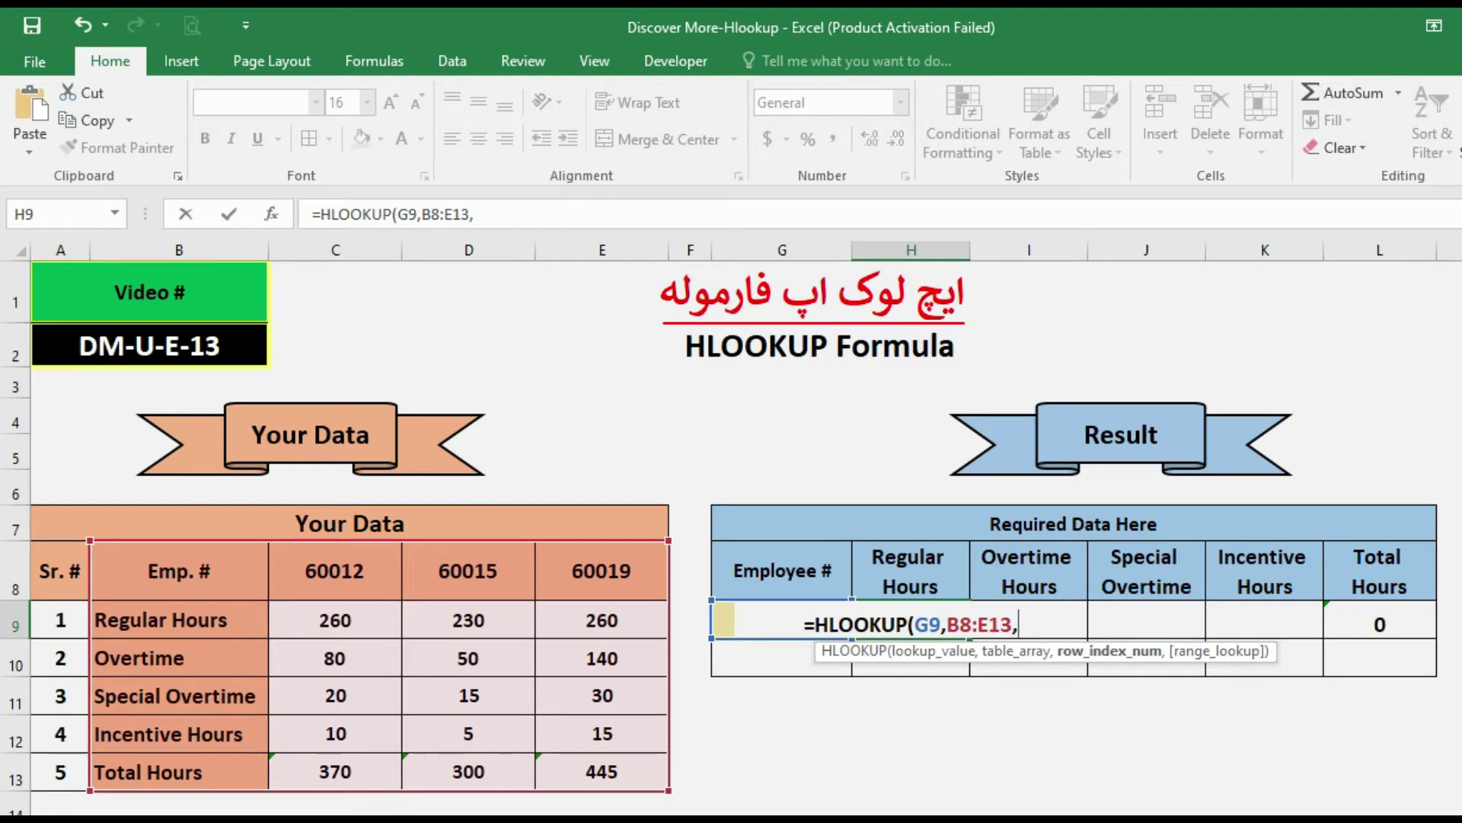
type("2,")
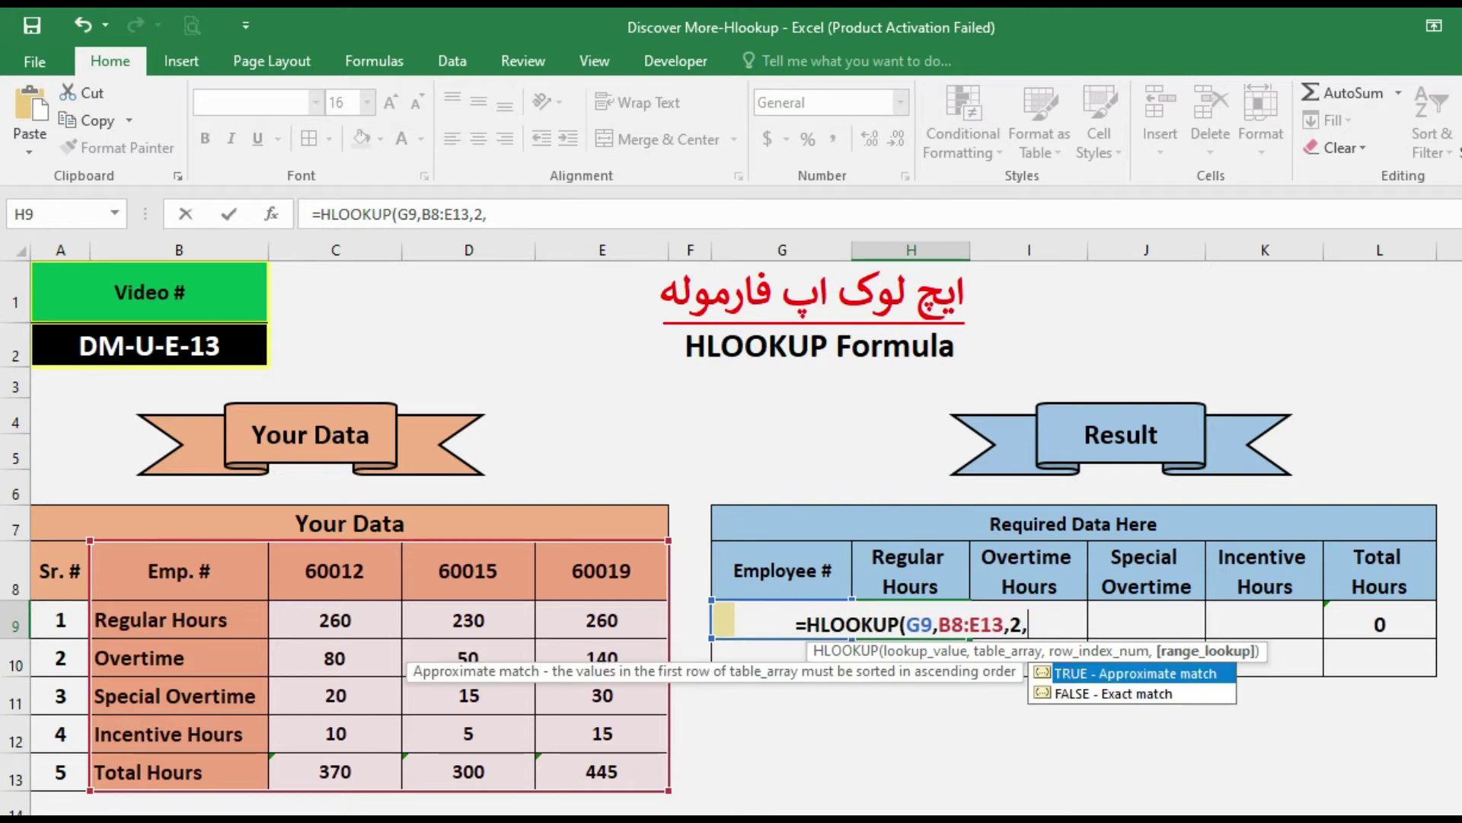
type("FALSE")
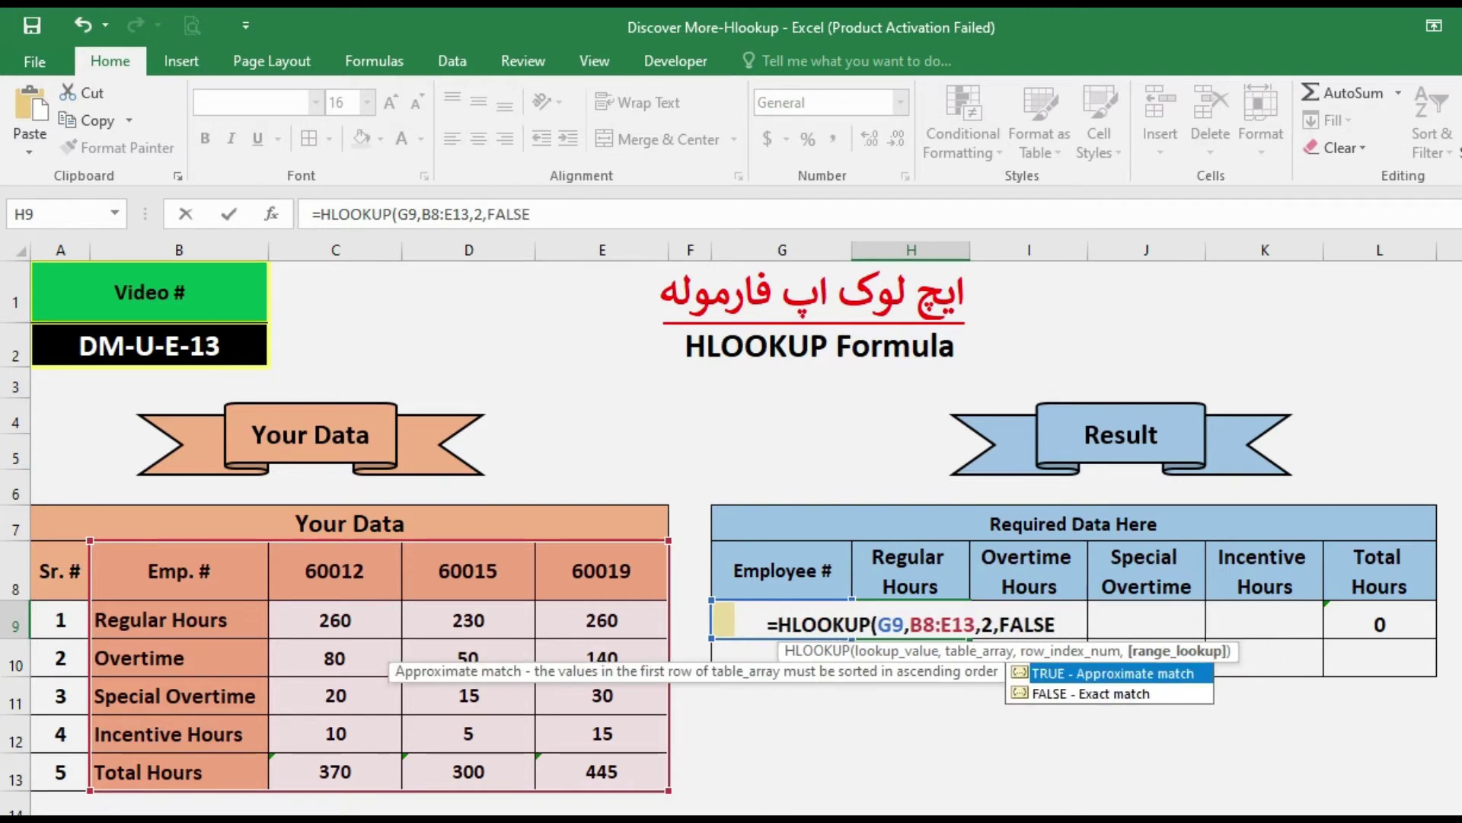
type(")")
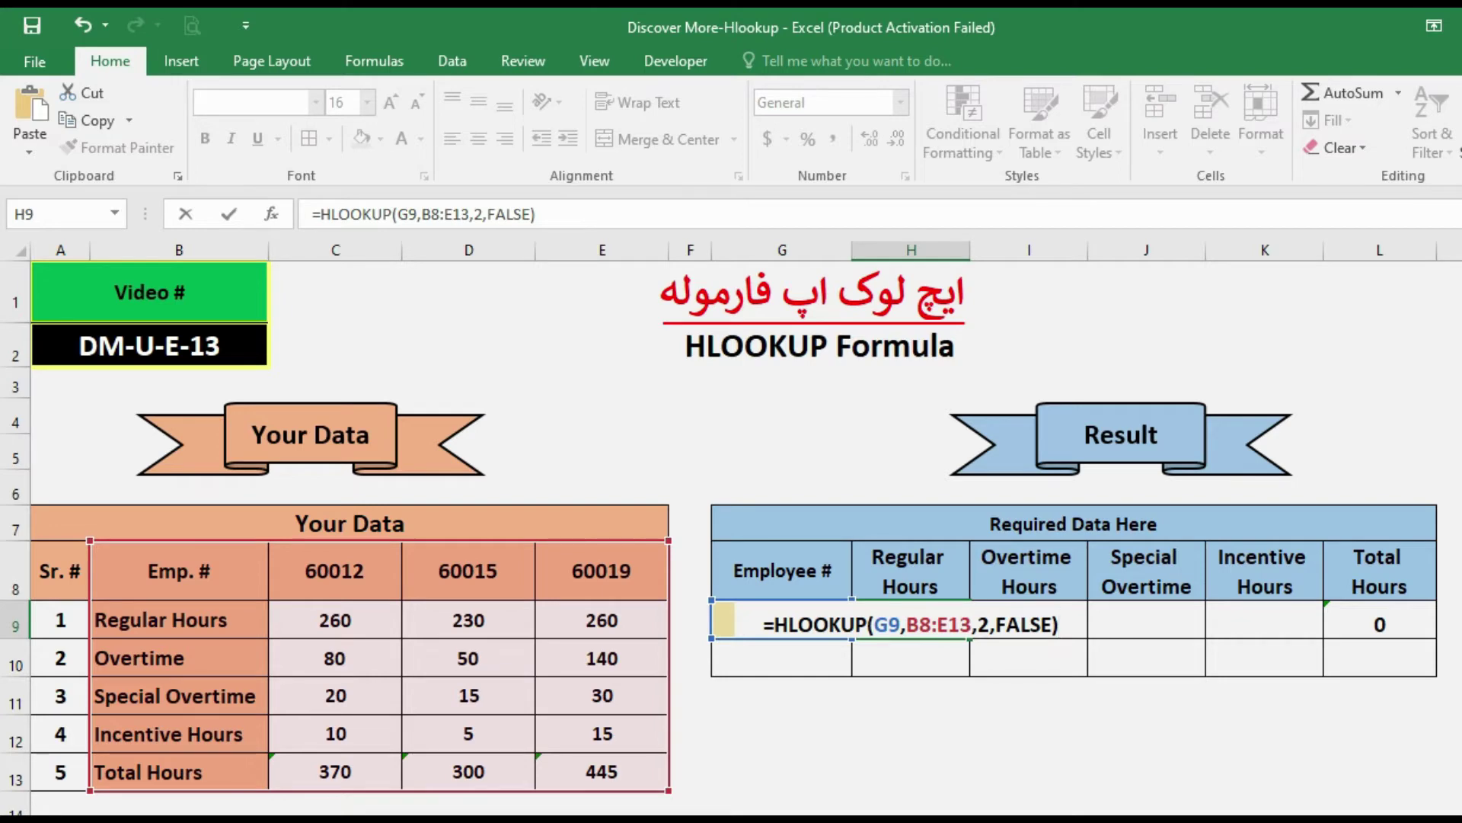
key("Return")
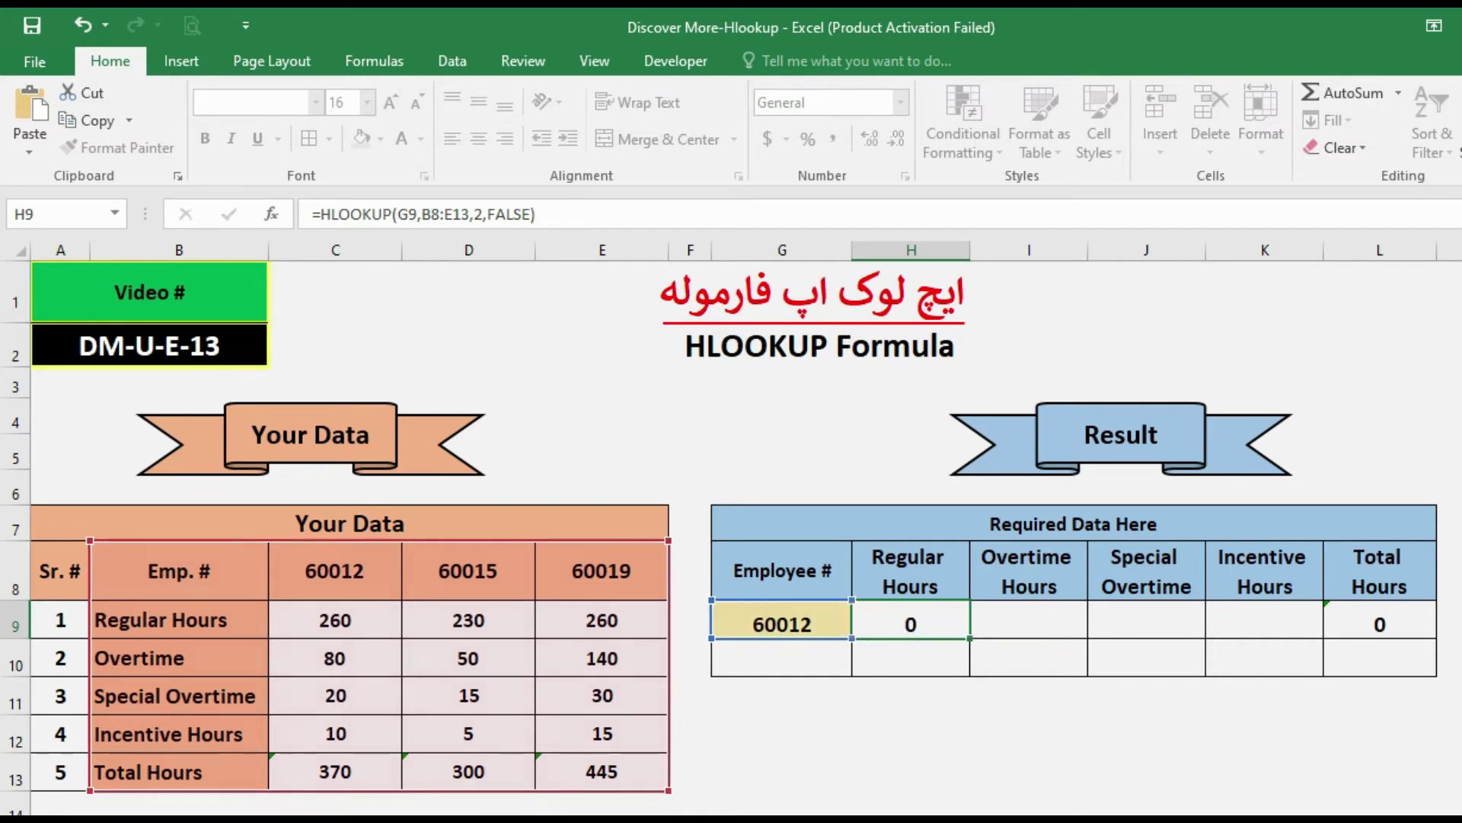
left_click(911, 620)
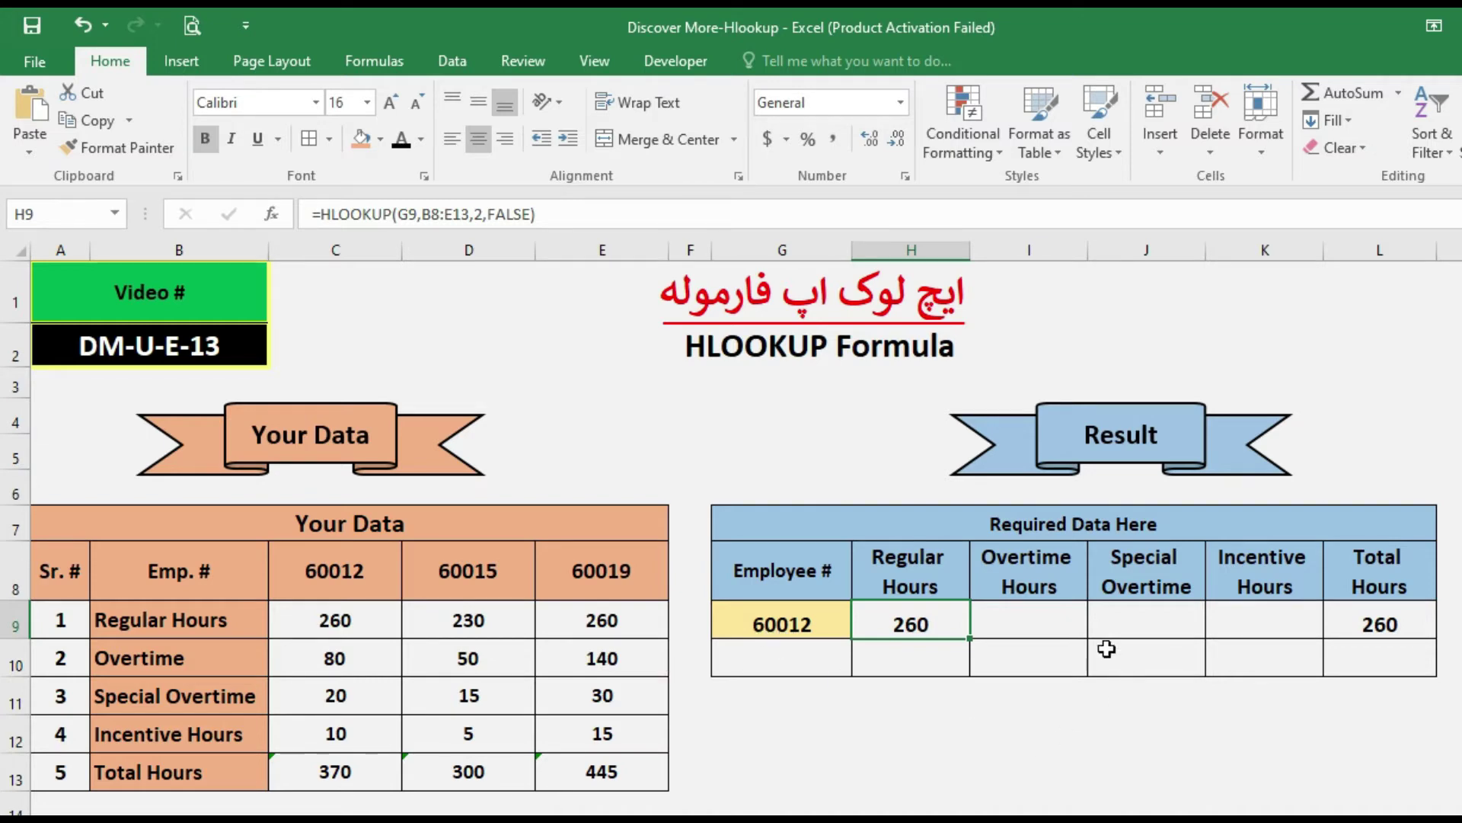
- Enter =HLOOKUP(G9,B8:E13,3,FALSE) in the Overtime Hours cell I9 and centre the cell's content horizontally
left_click(1029, 629)
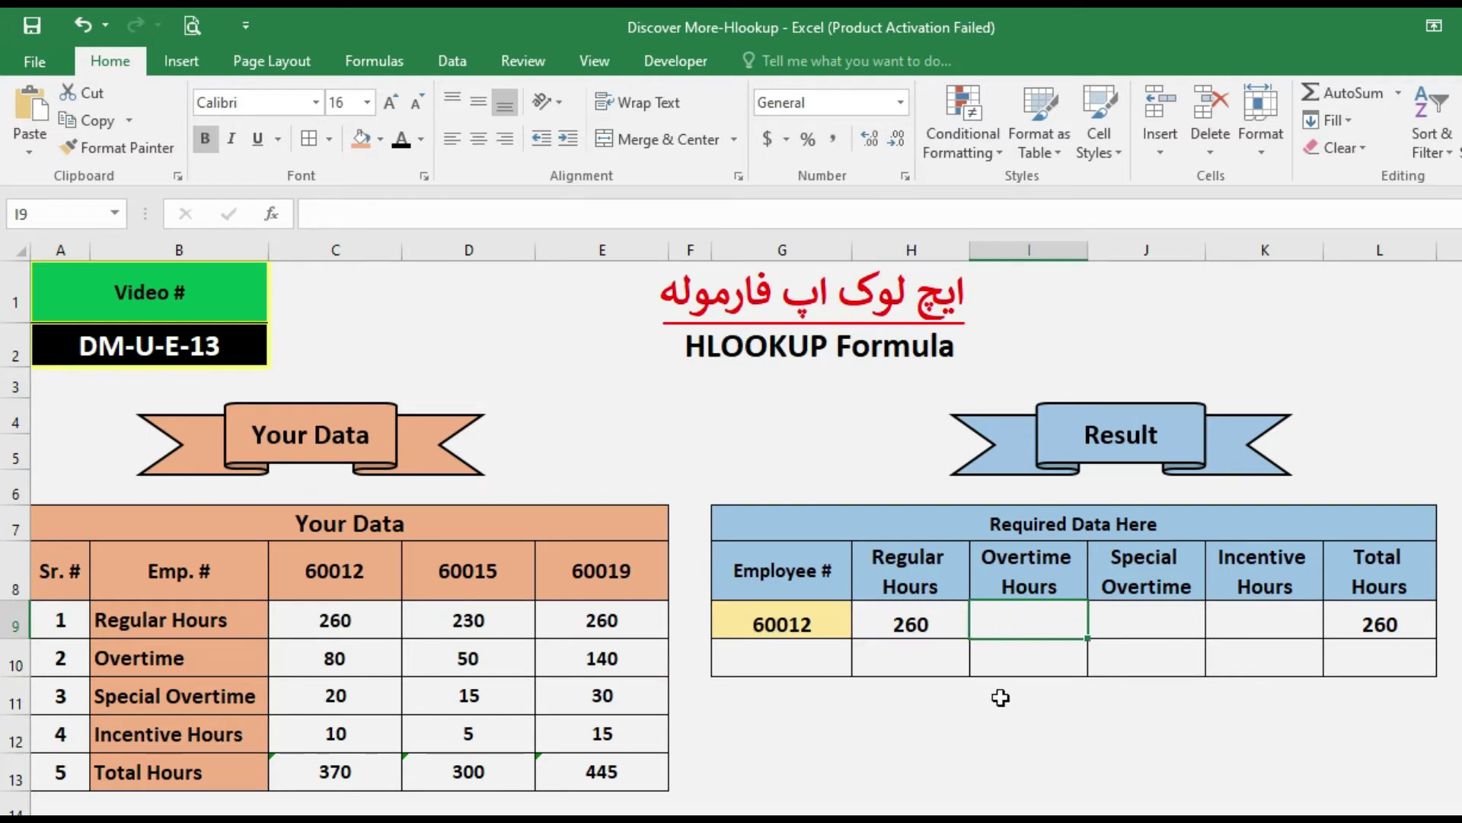
type("=")
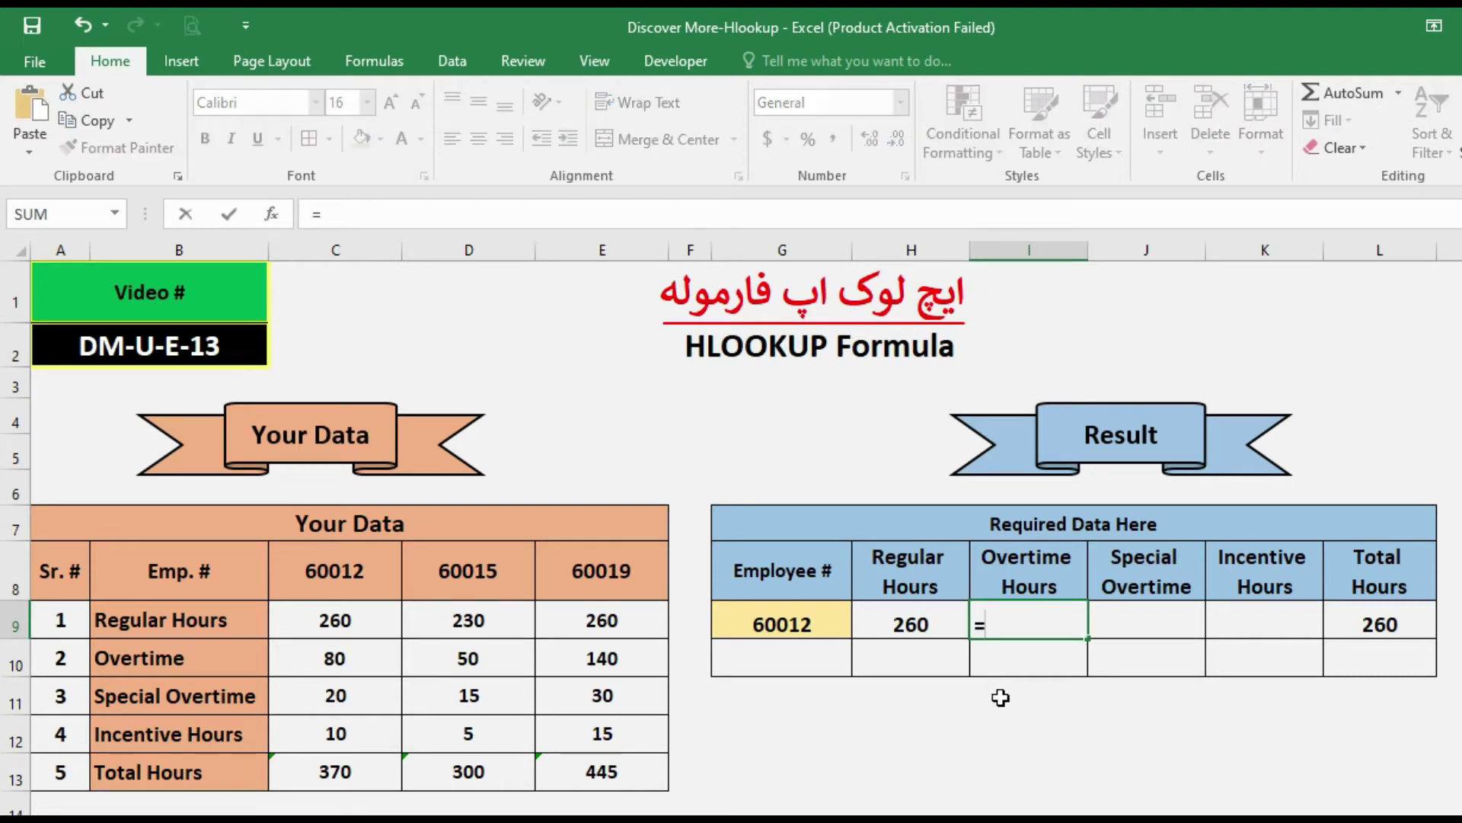
type("HLOOKUP")
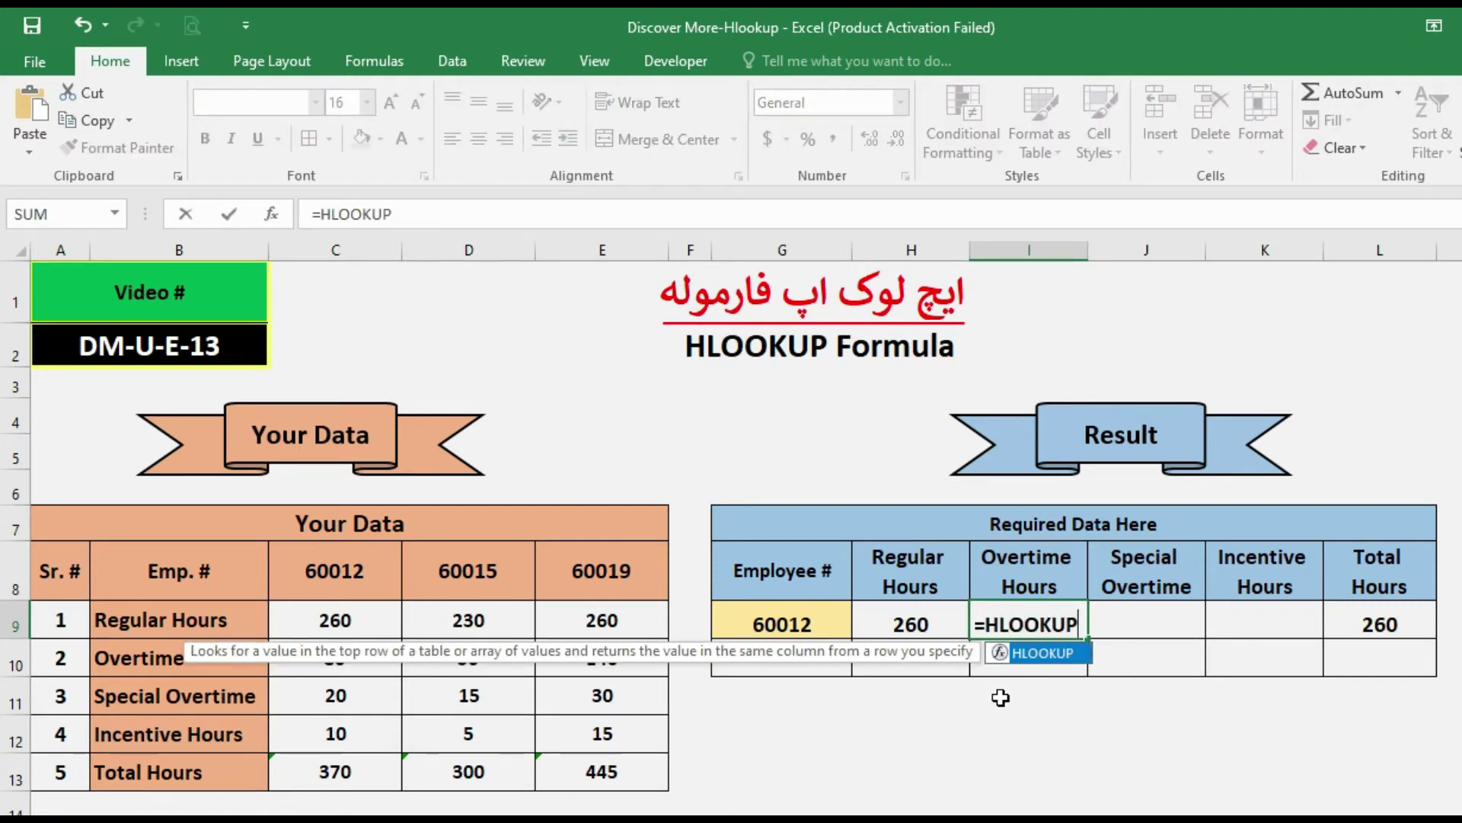
type("(")
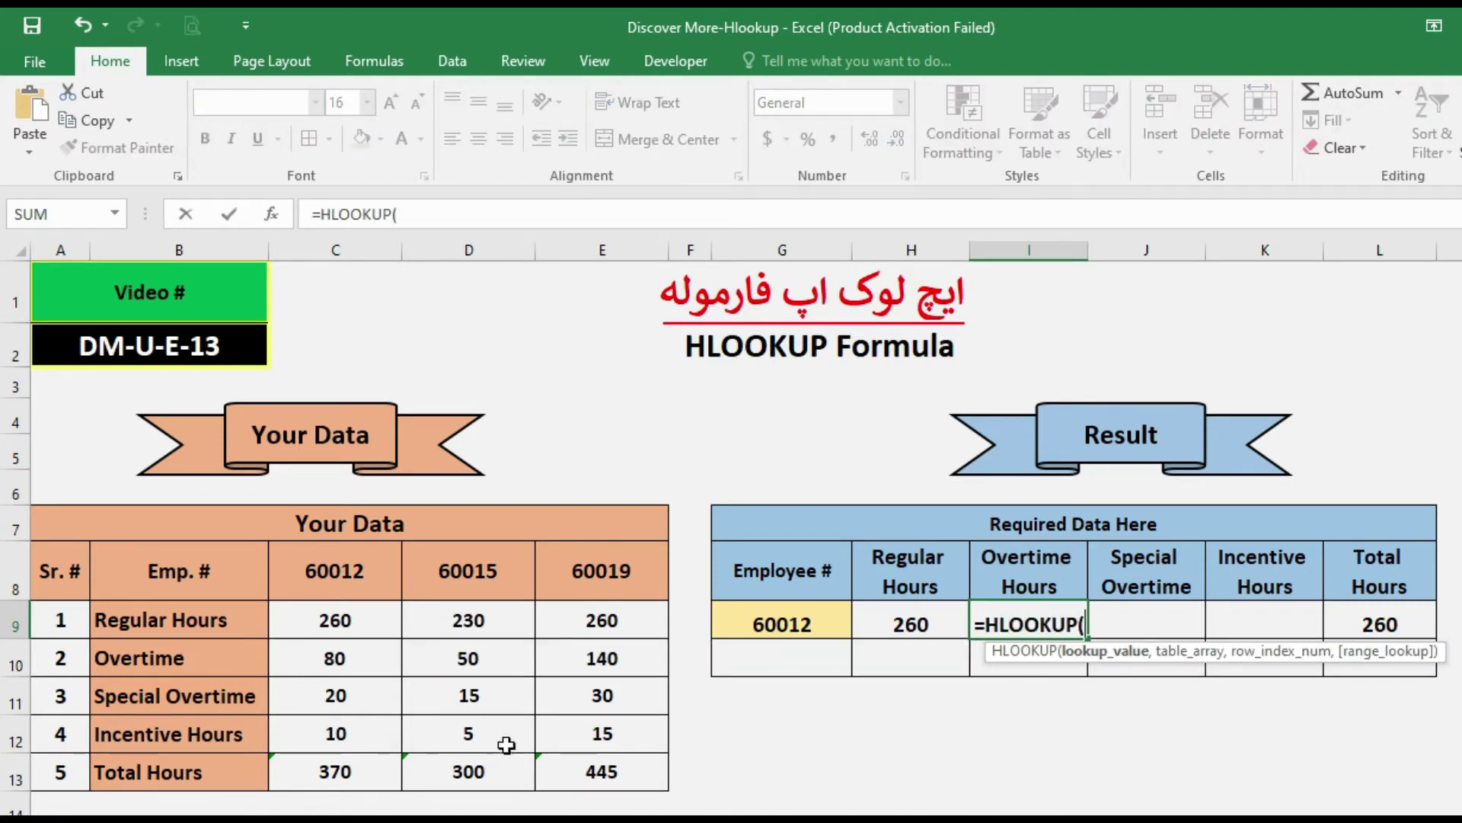
left_click(793, 624)
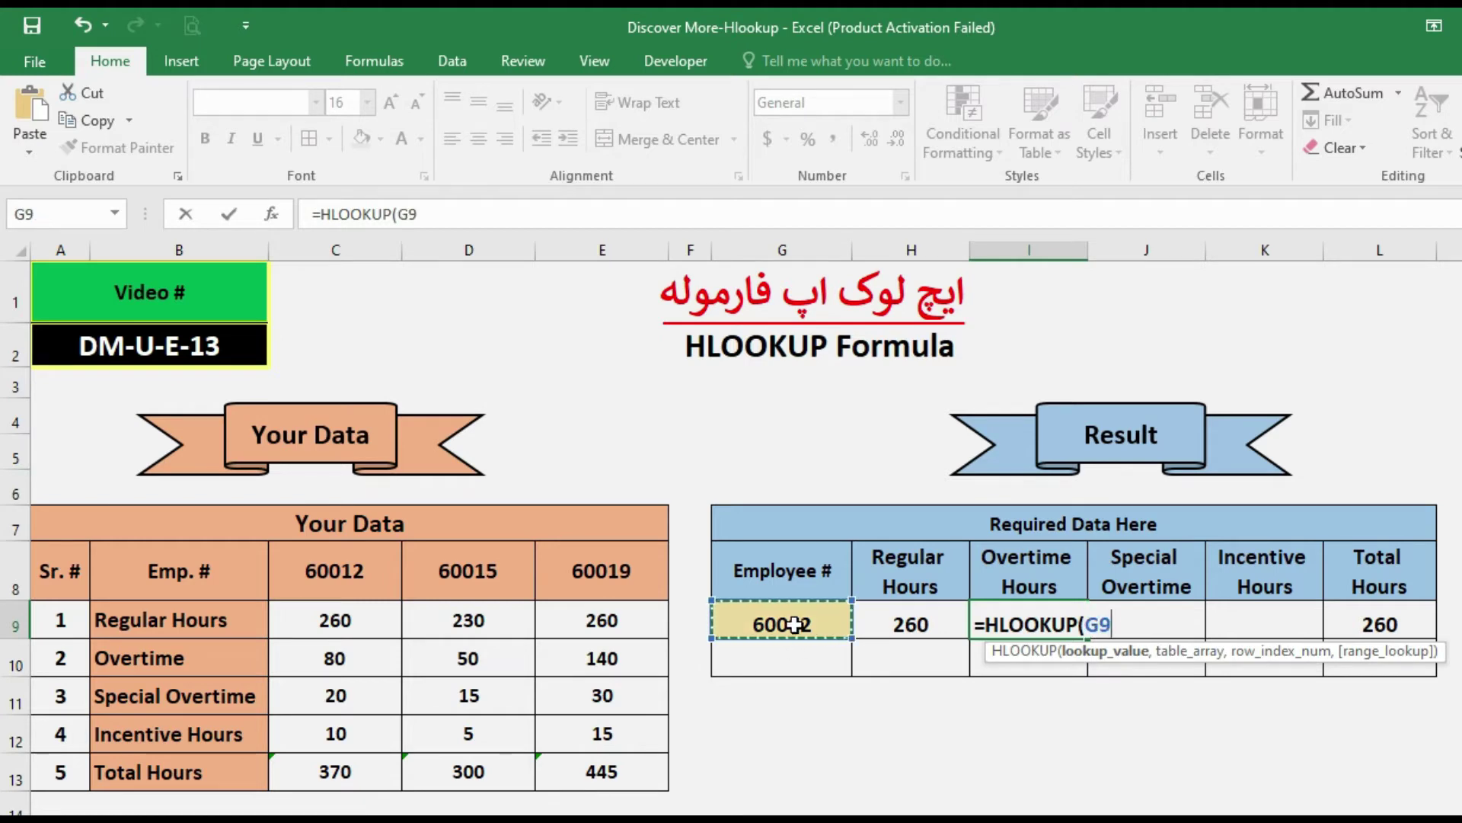
type(",")
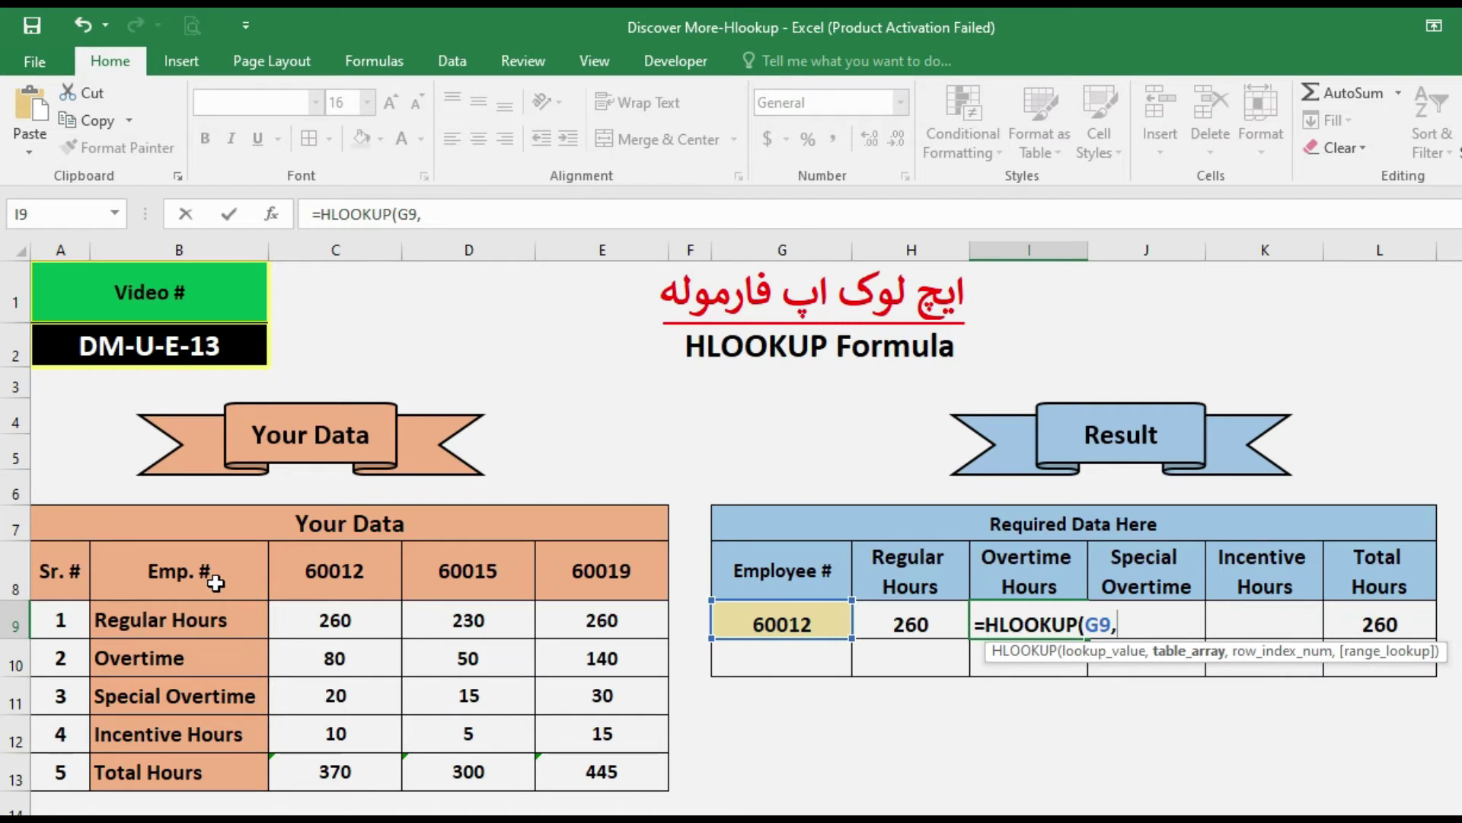
left_click_drag(215, 582, 602, 771)
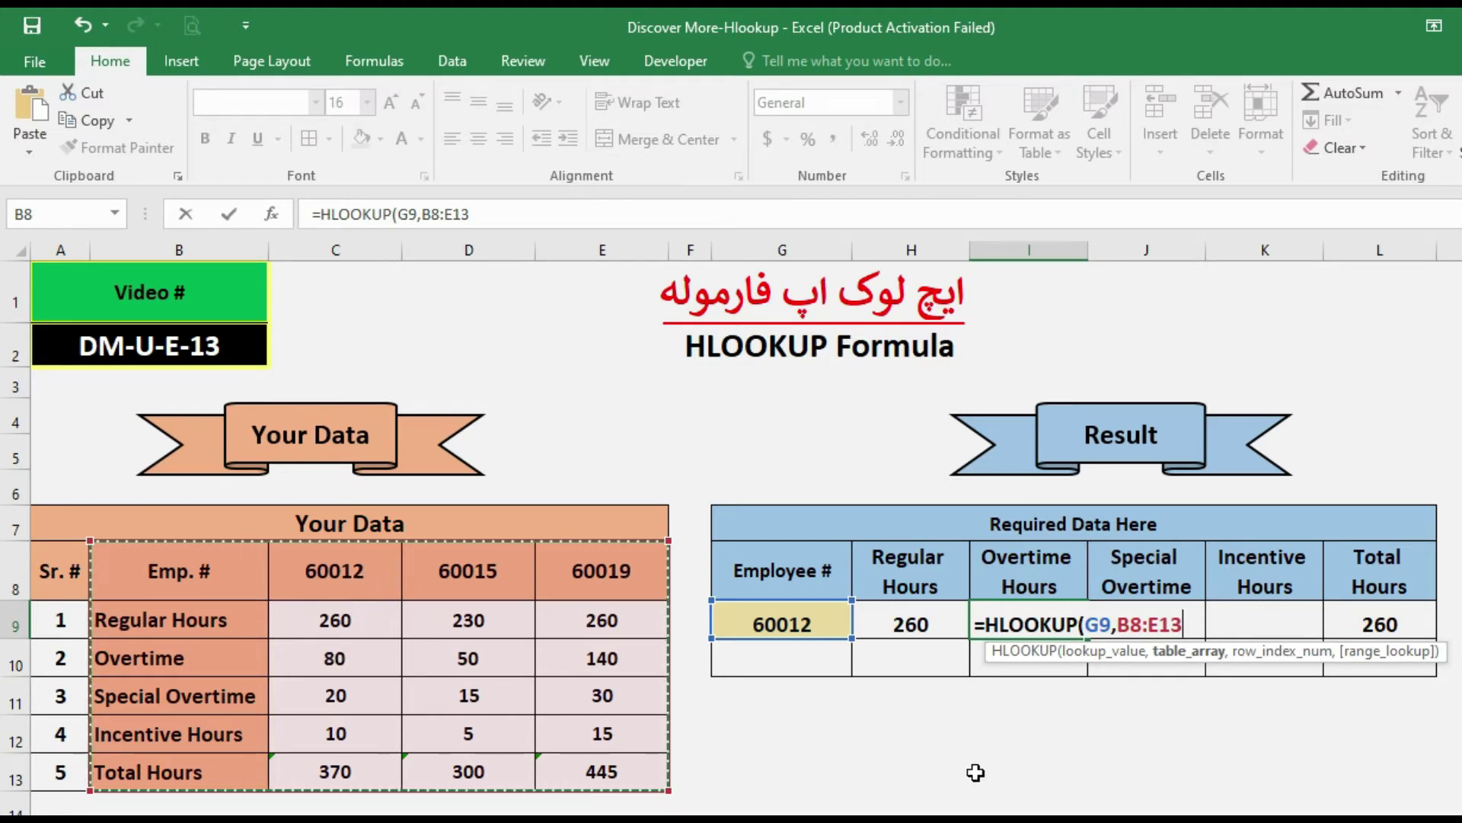
type(",")
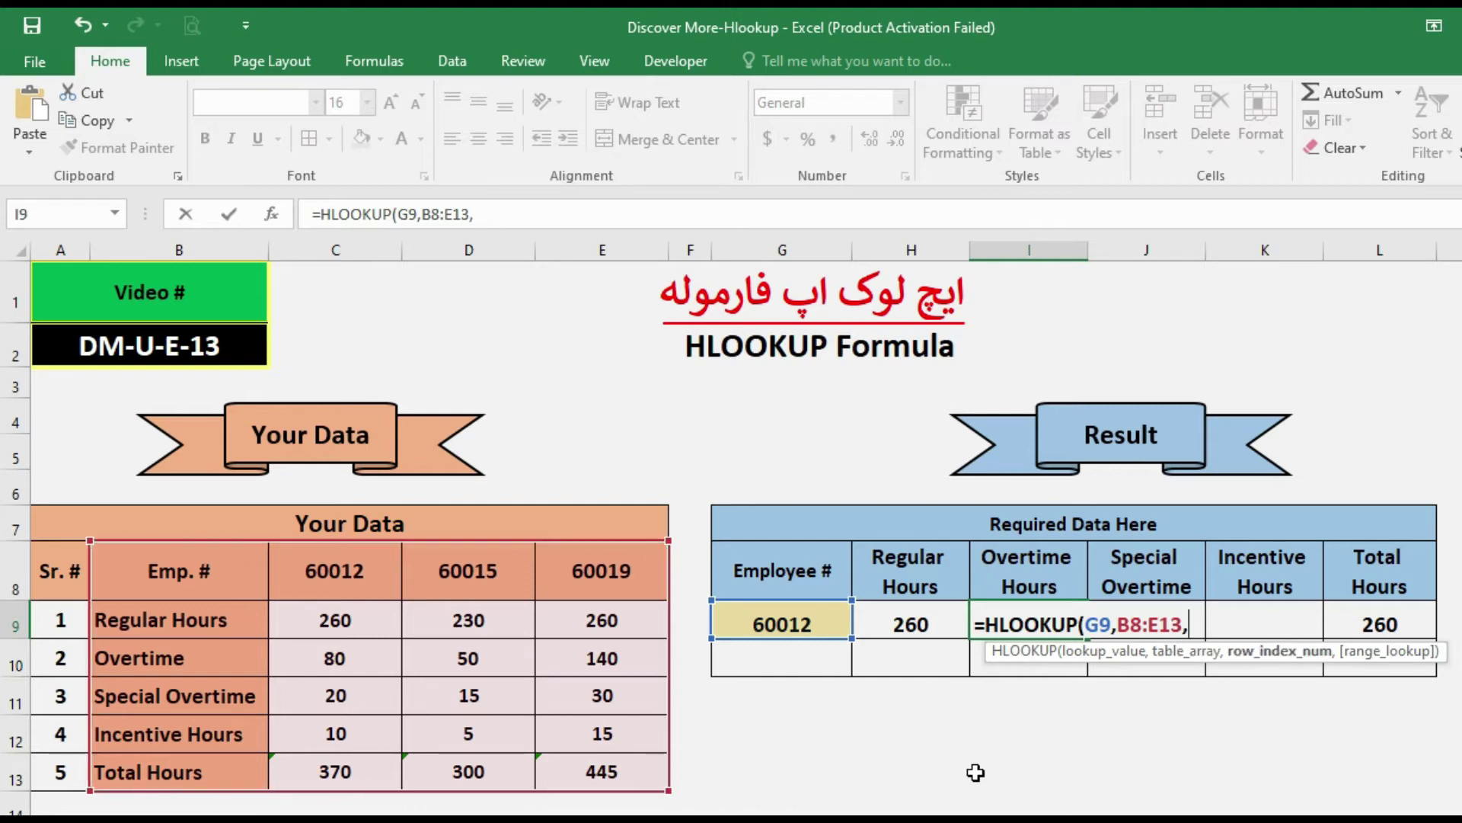
type("3,FALSE)")
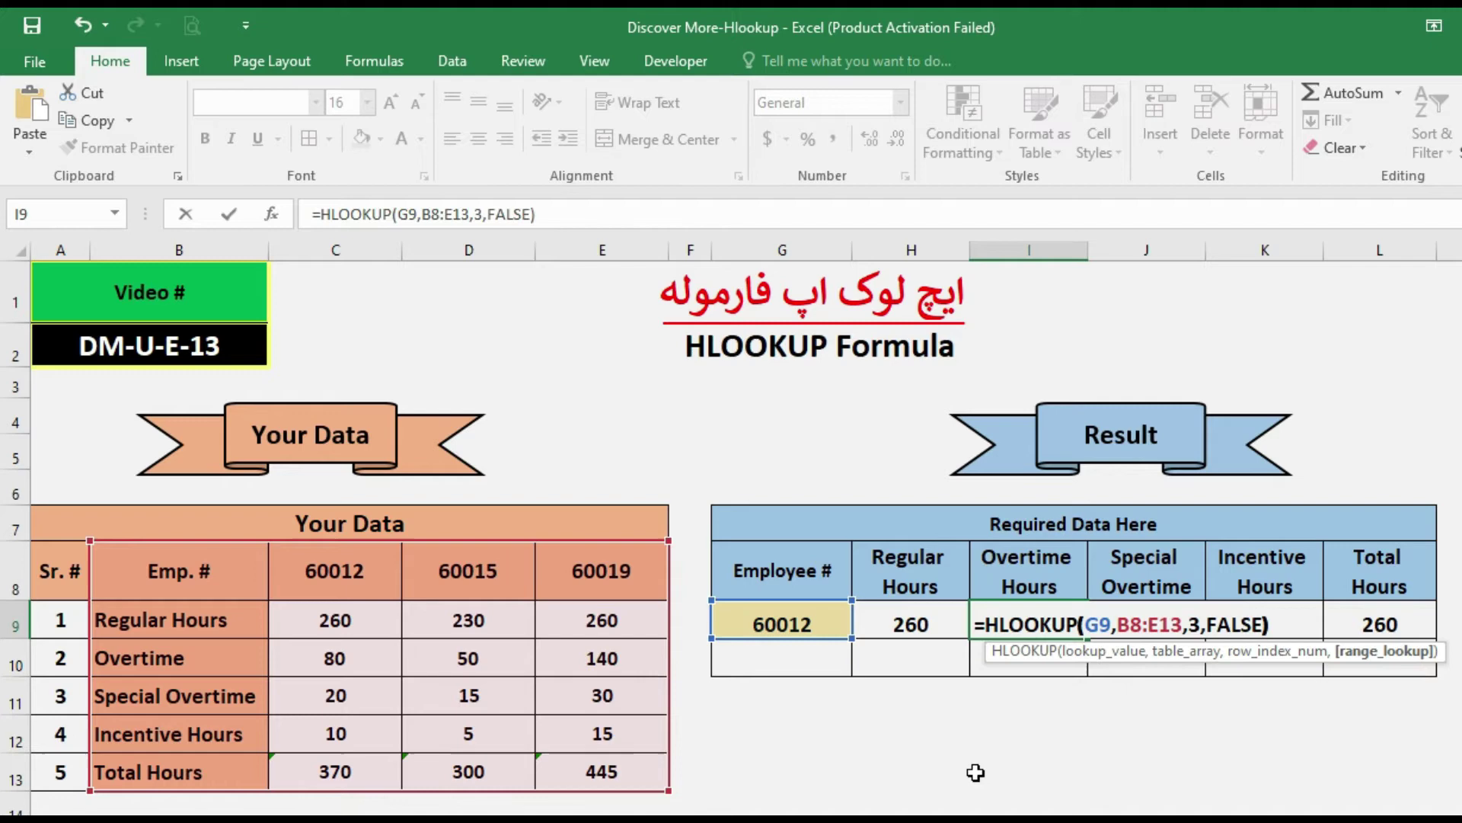
key("Return")
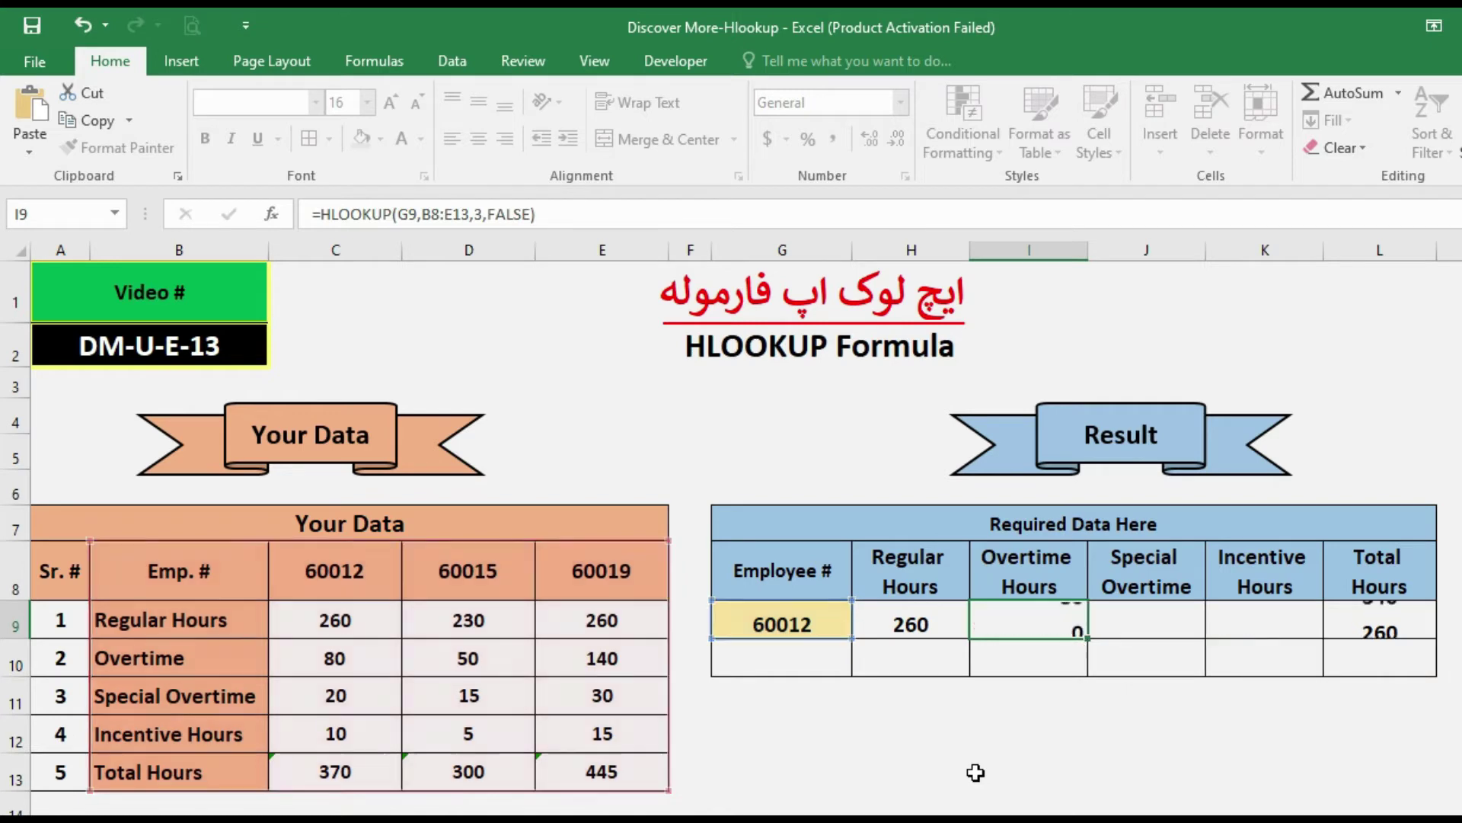
key("Up")
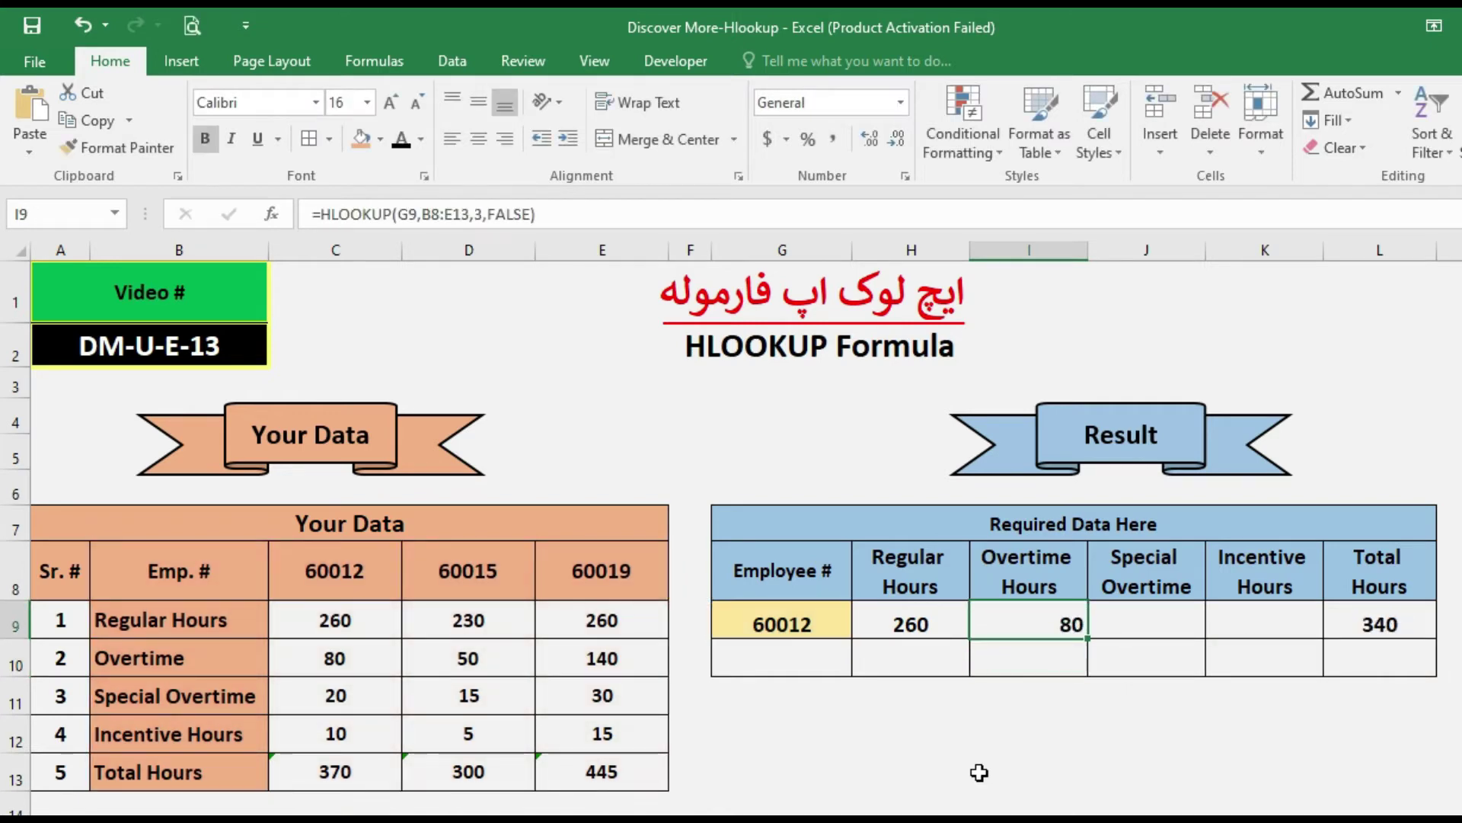
left_click(479, 142)
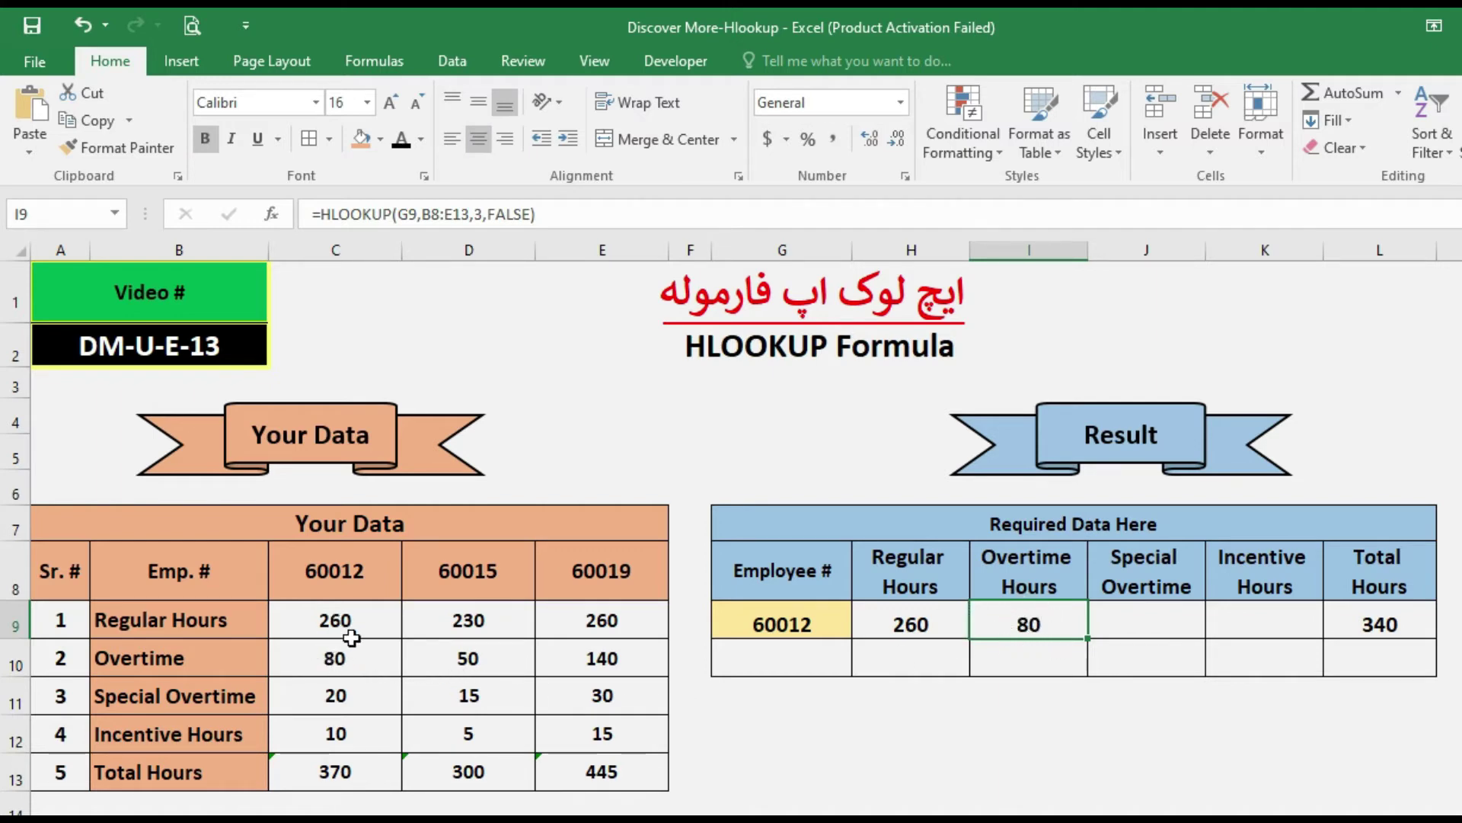
- Enter =HLOOKUP(G9,B8:E13,4,FALSE) in the Special Overtime cell J9 of the result table
key("Right")
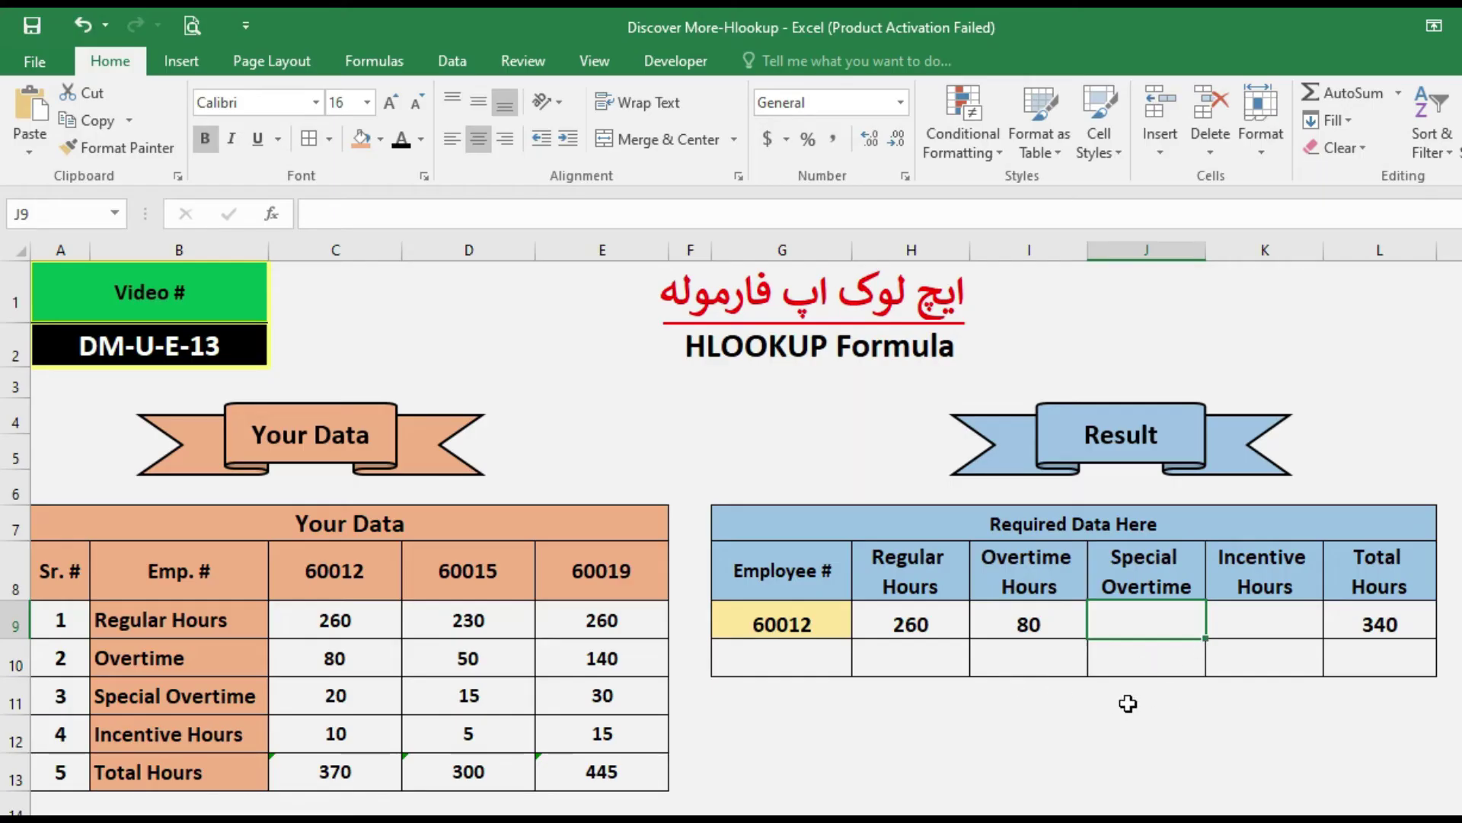
type("=")
type("H")
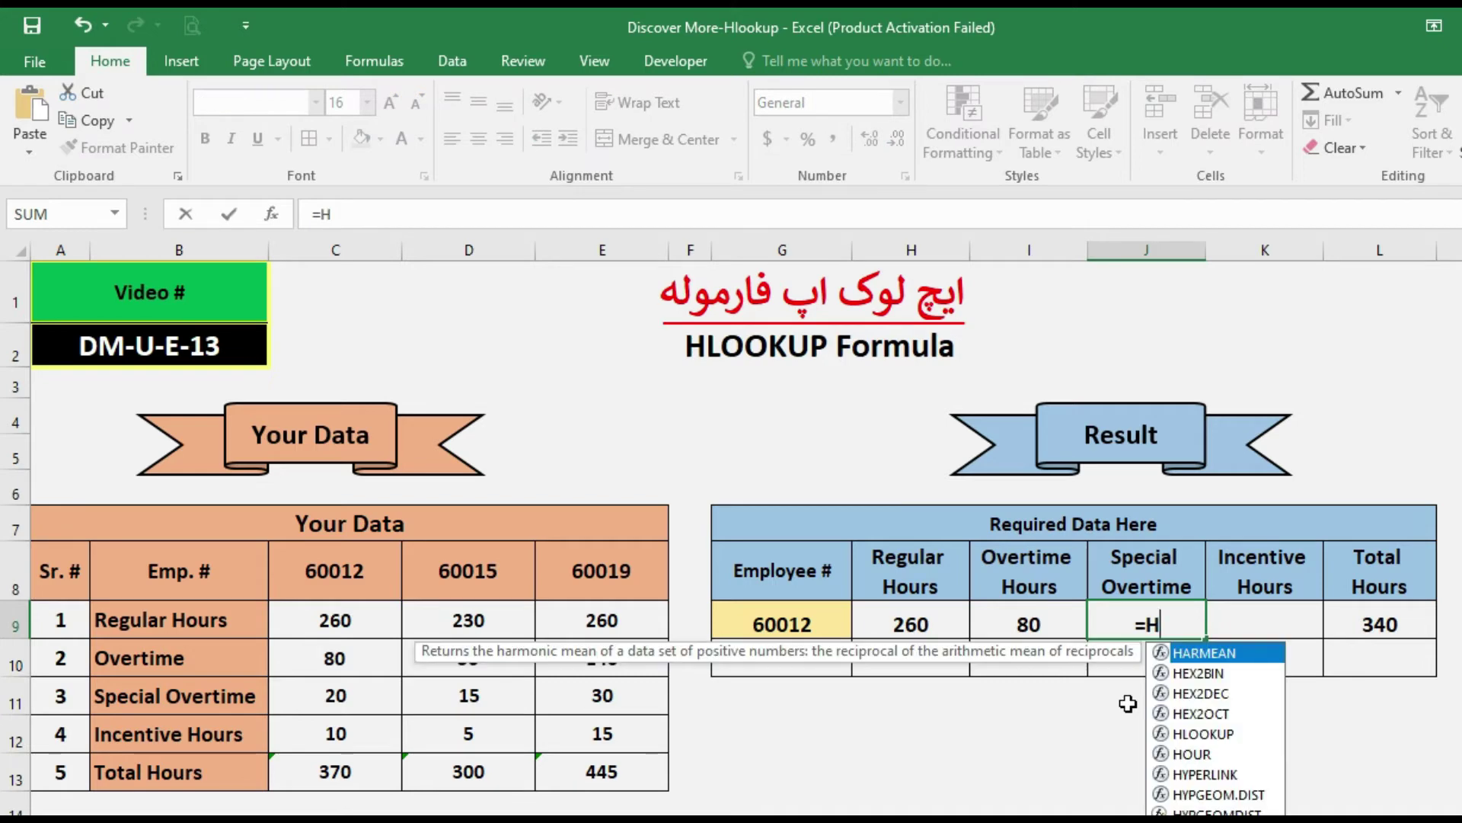
type("LOOKUP(")
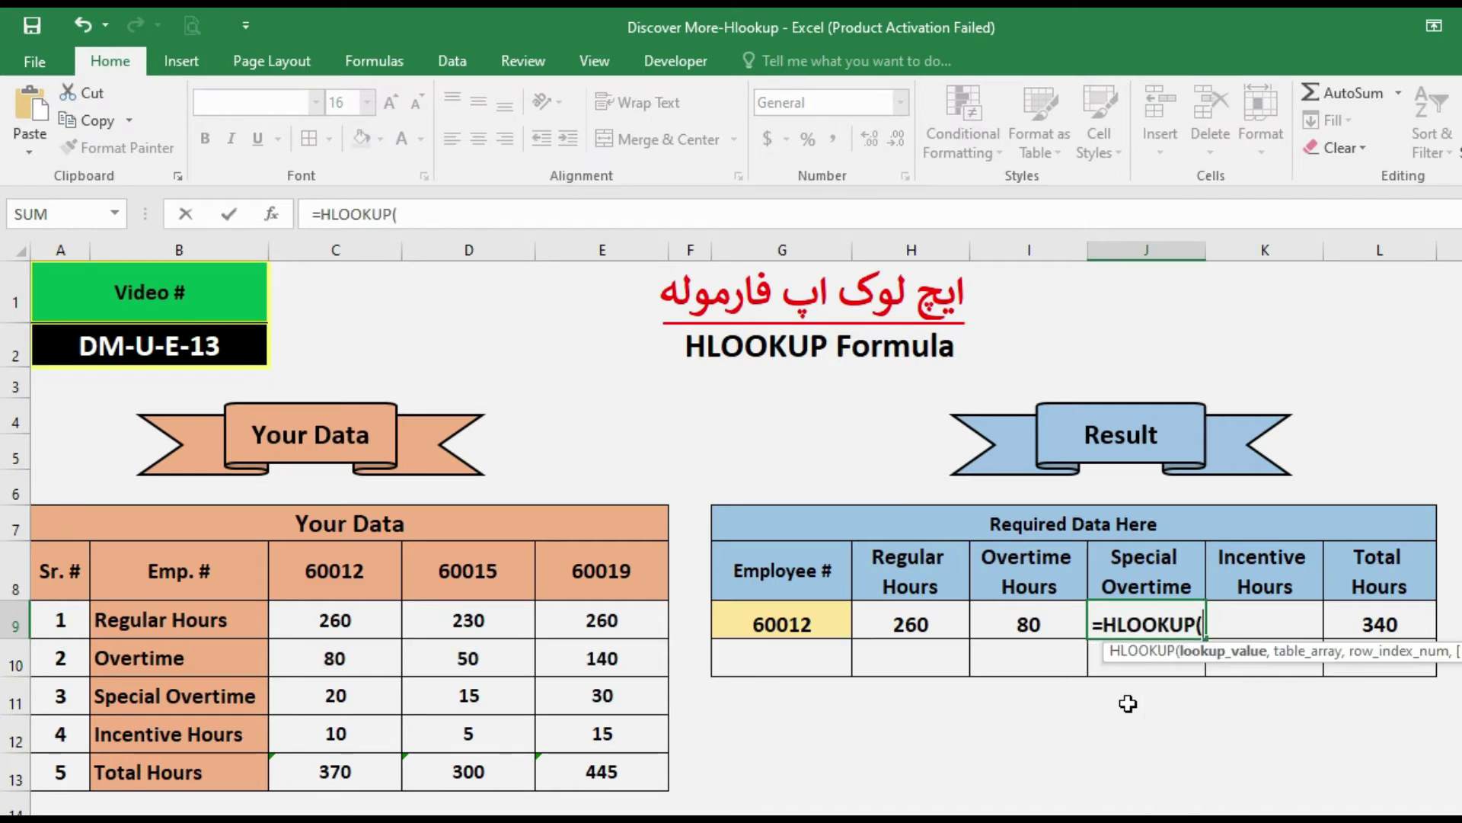
left_click(808, 615)
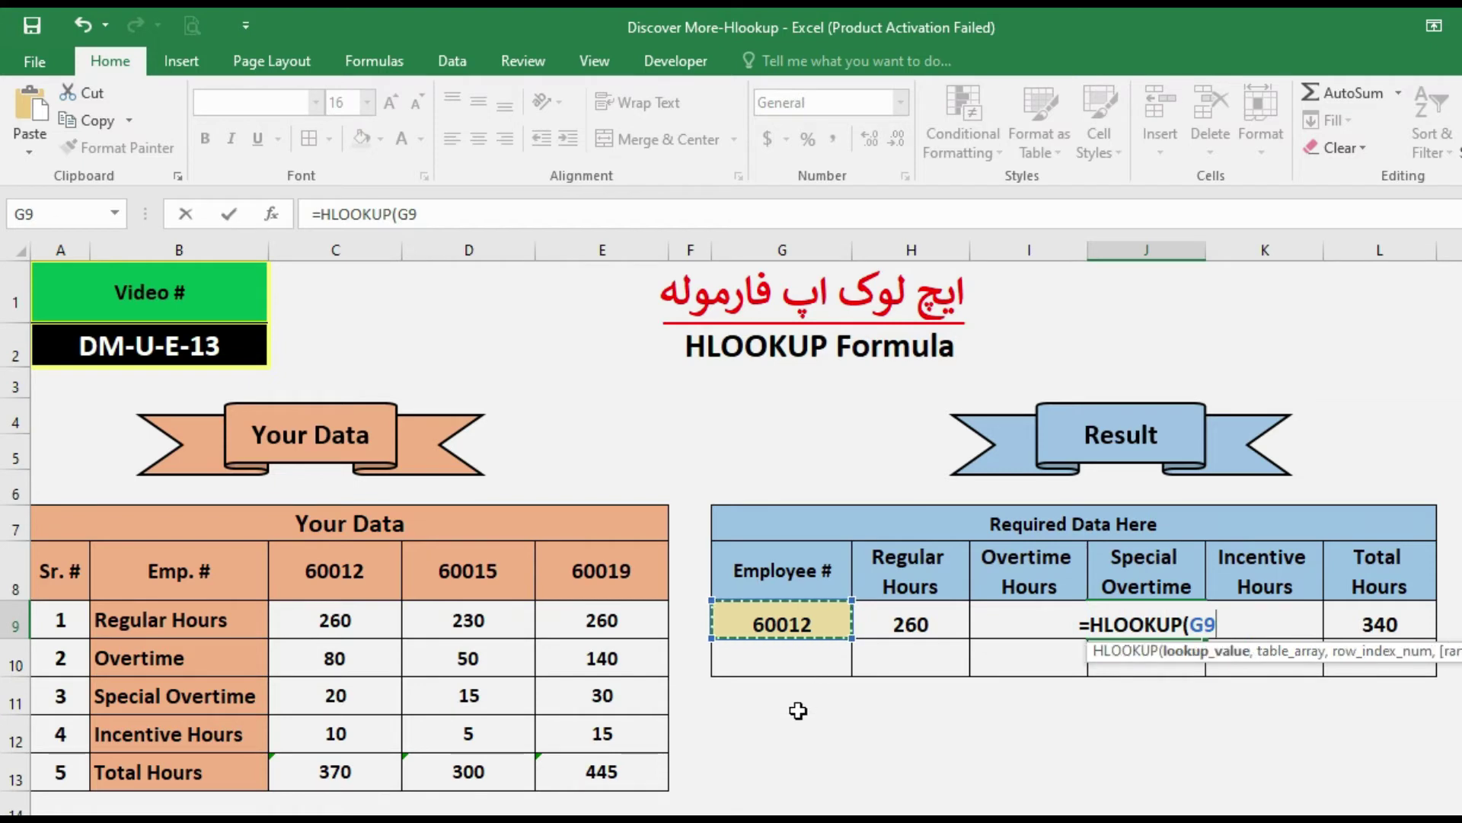
type(",")
left_click_drag(197, 586, 573, 773)
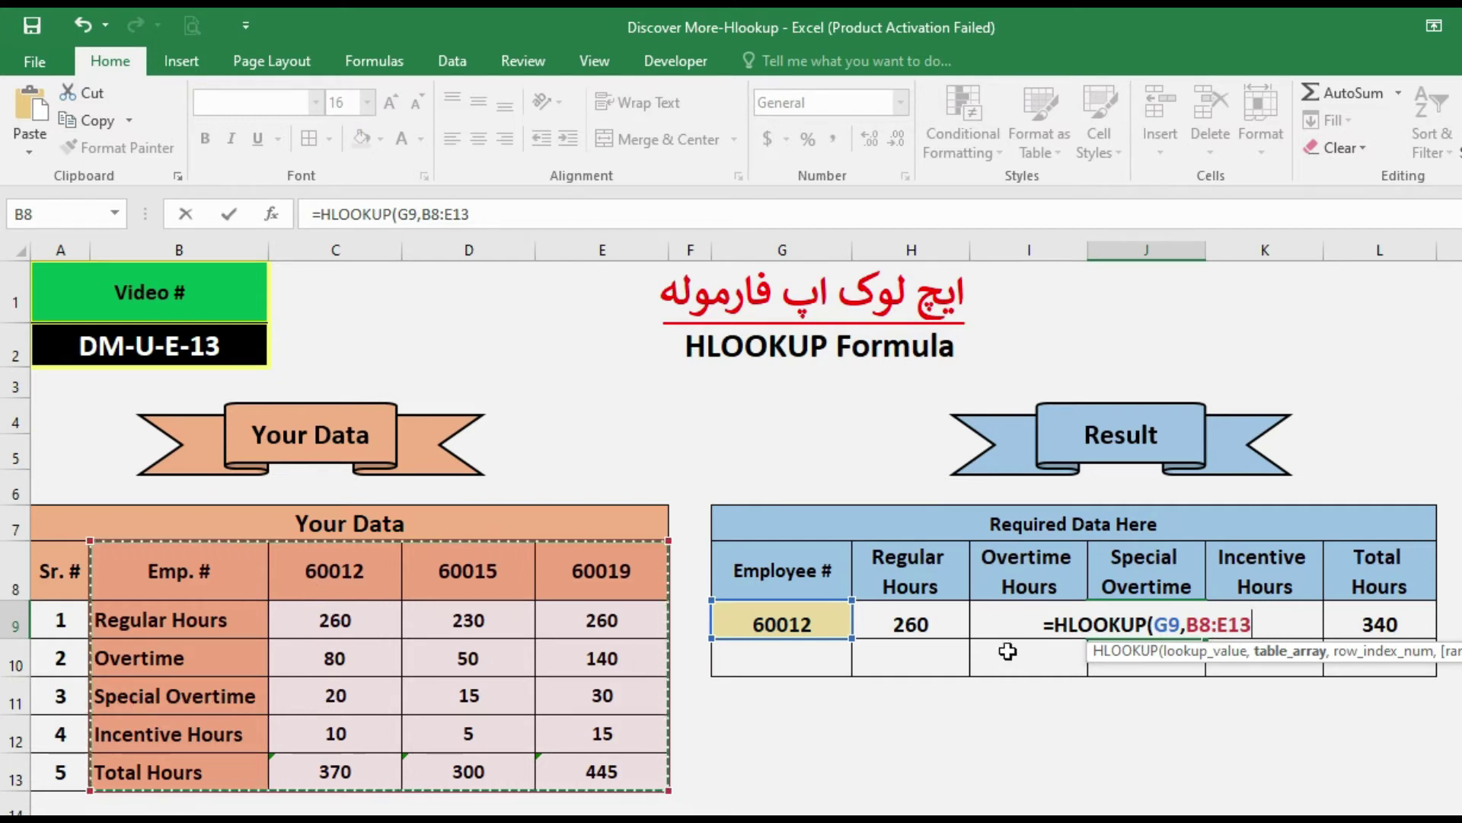
type(",")
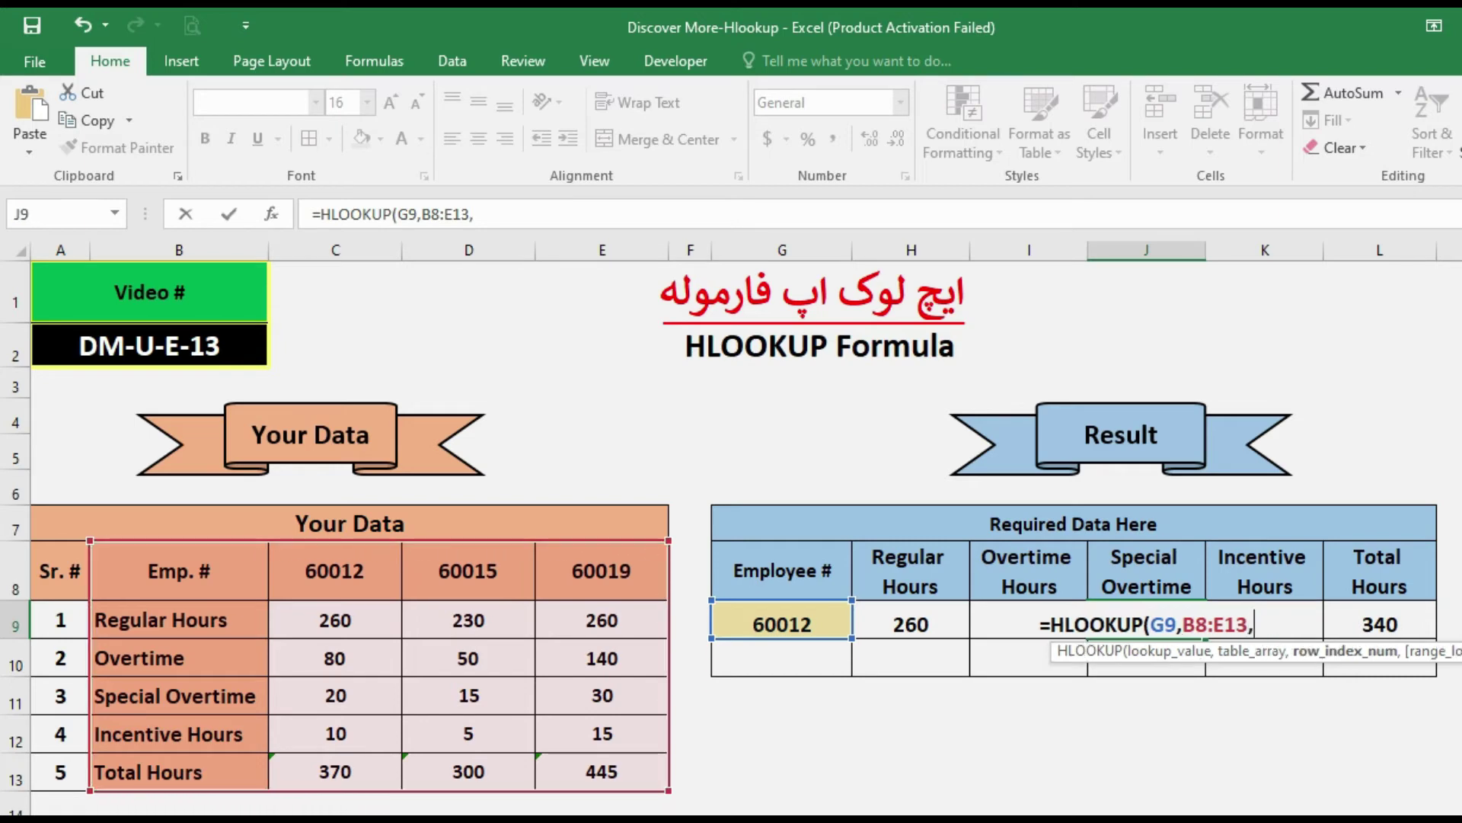
type("4,FALSE")
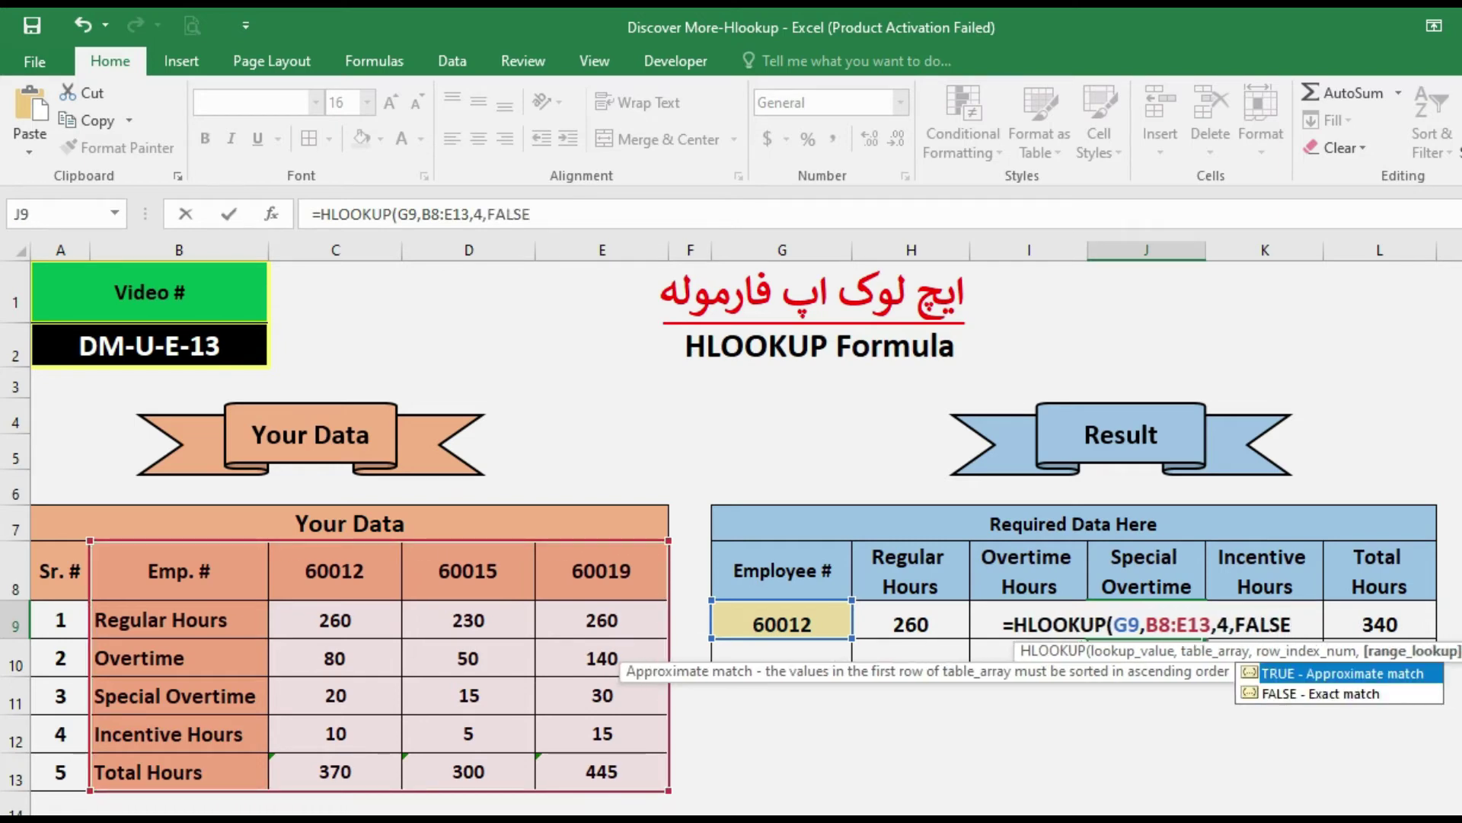
type(")")
key("Return")
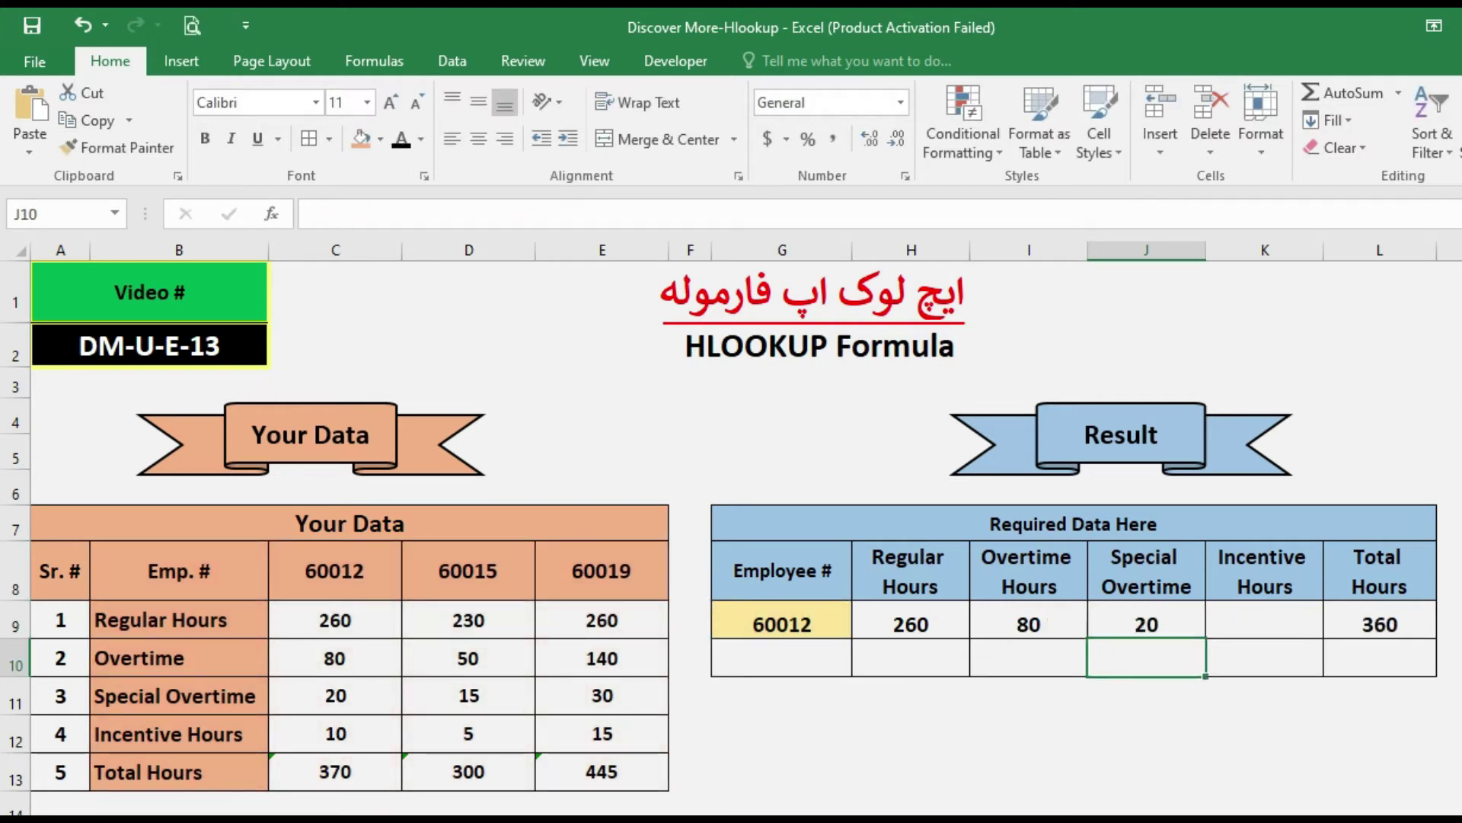
left_click(1116, 626)
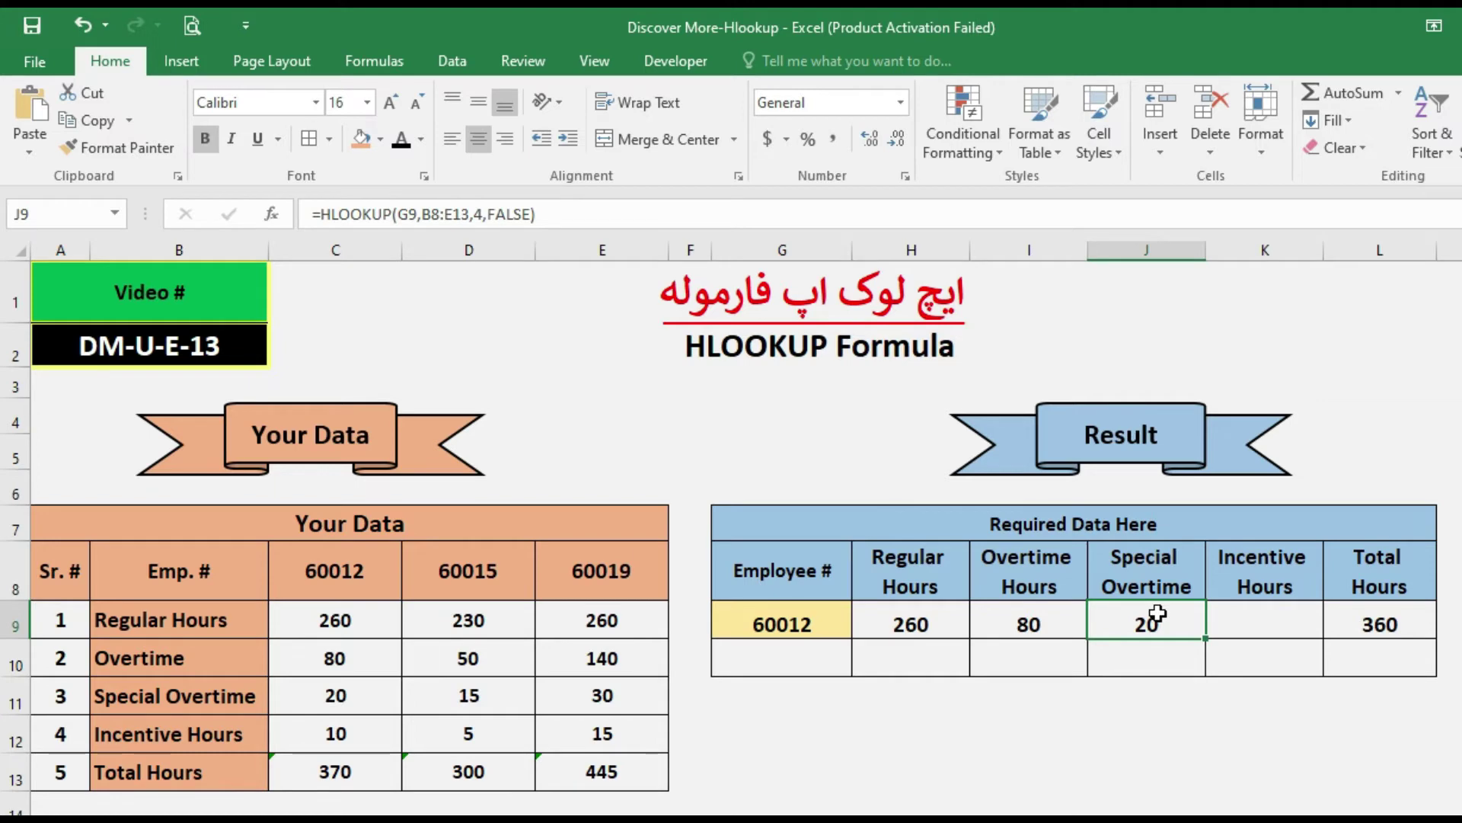
- Enter =HLOOKUP(G9,B8:E13,5,FALSE) in the Incentive Hours cell K9 of the result table
left_click(1250, 621)
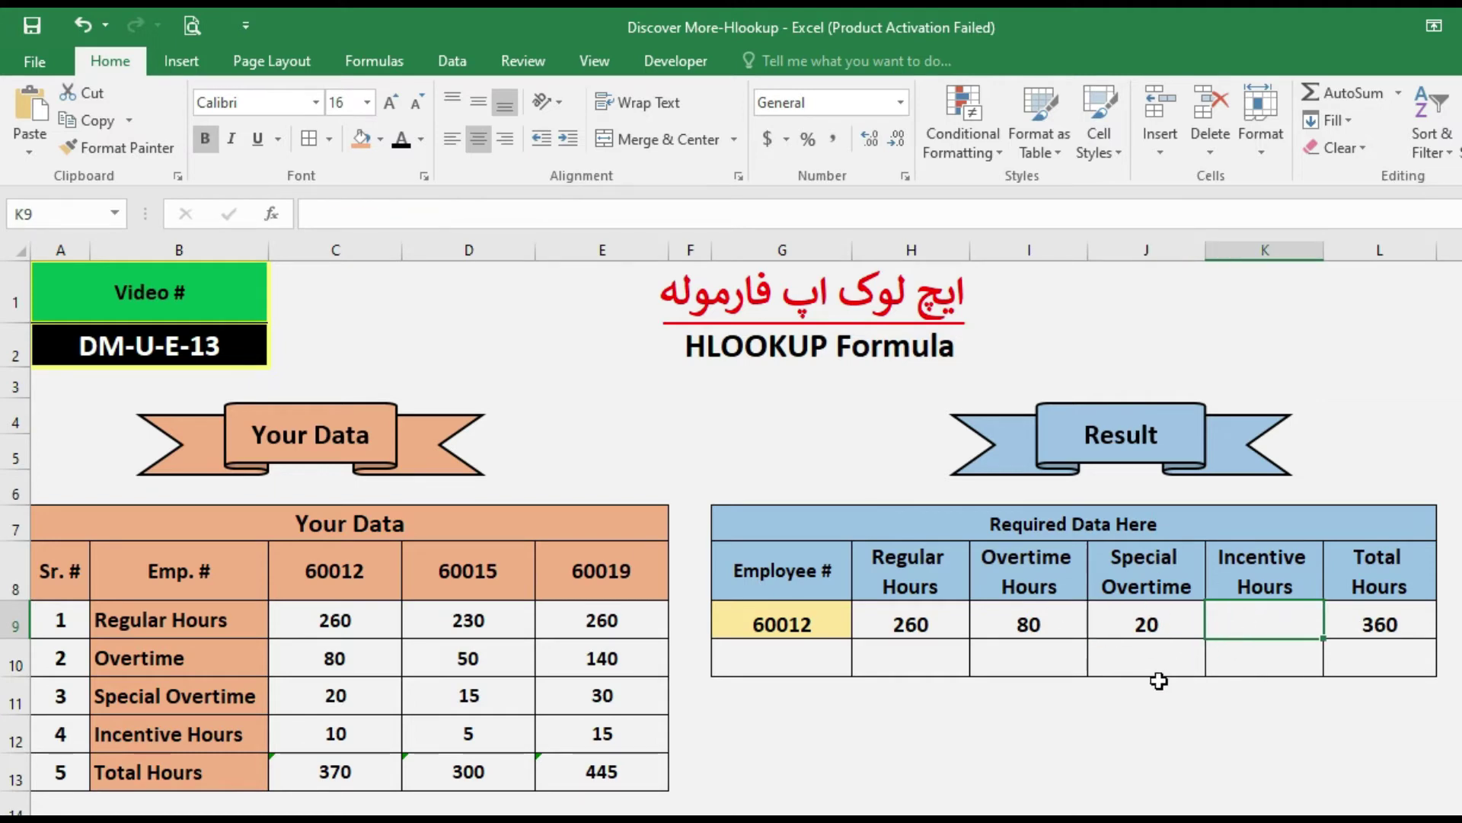
type("=H")
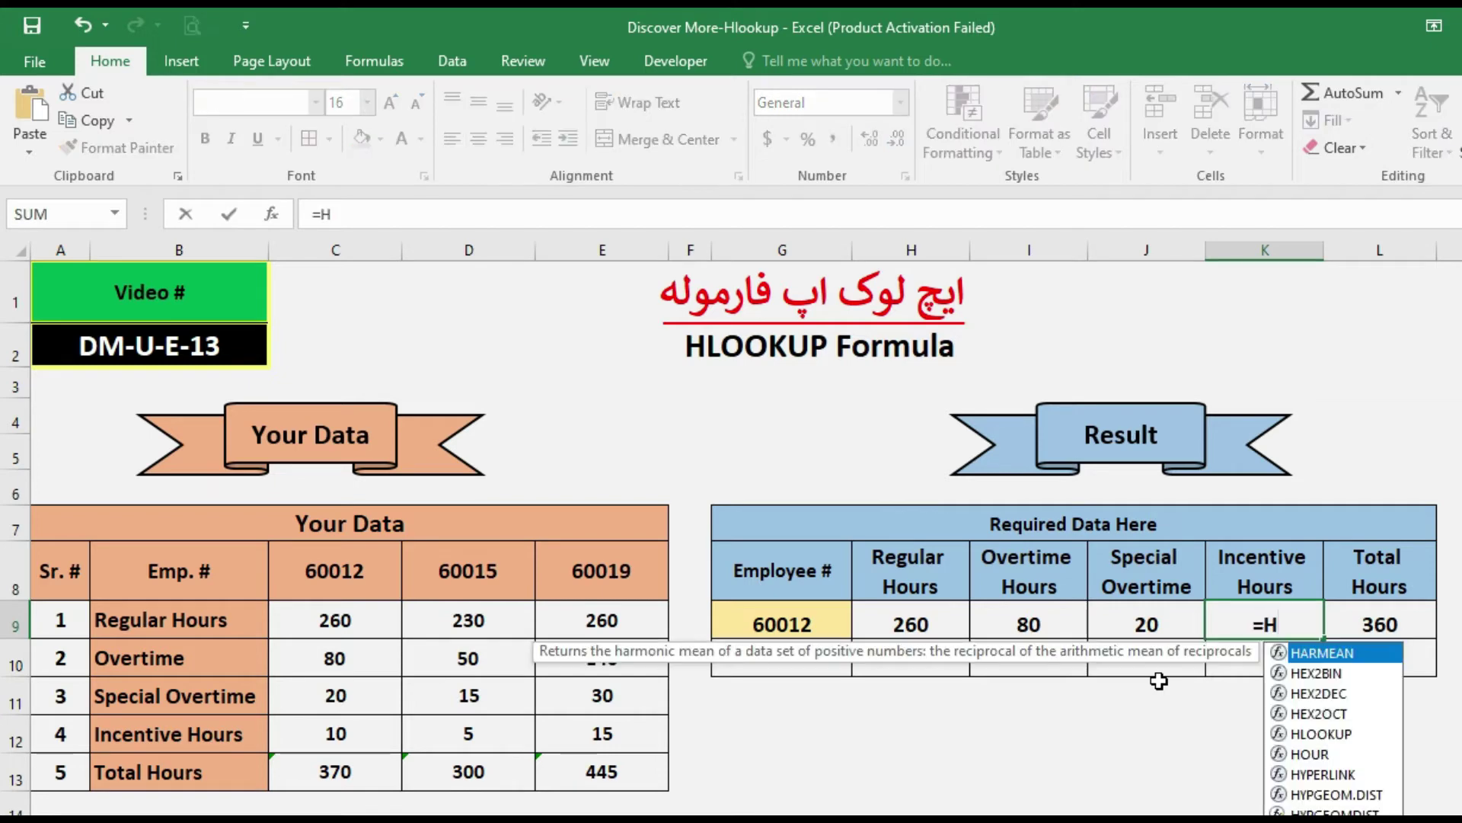
type("LOOKUP(")
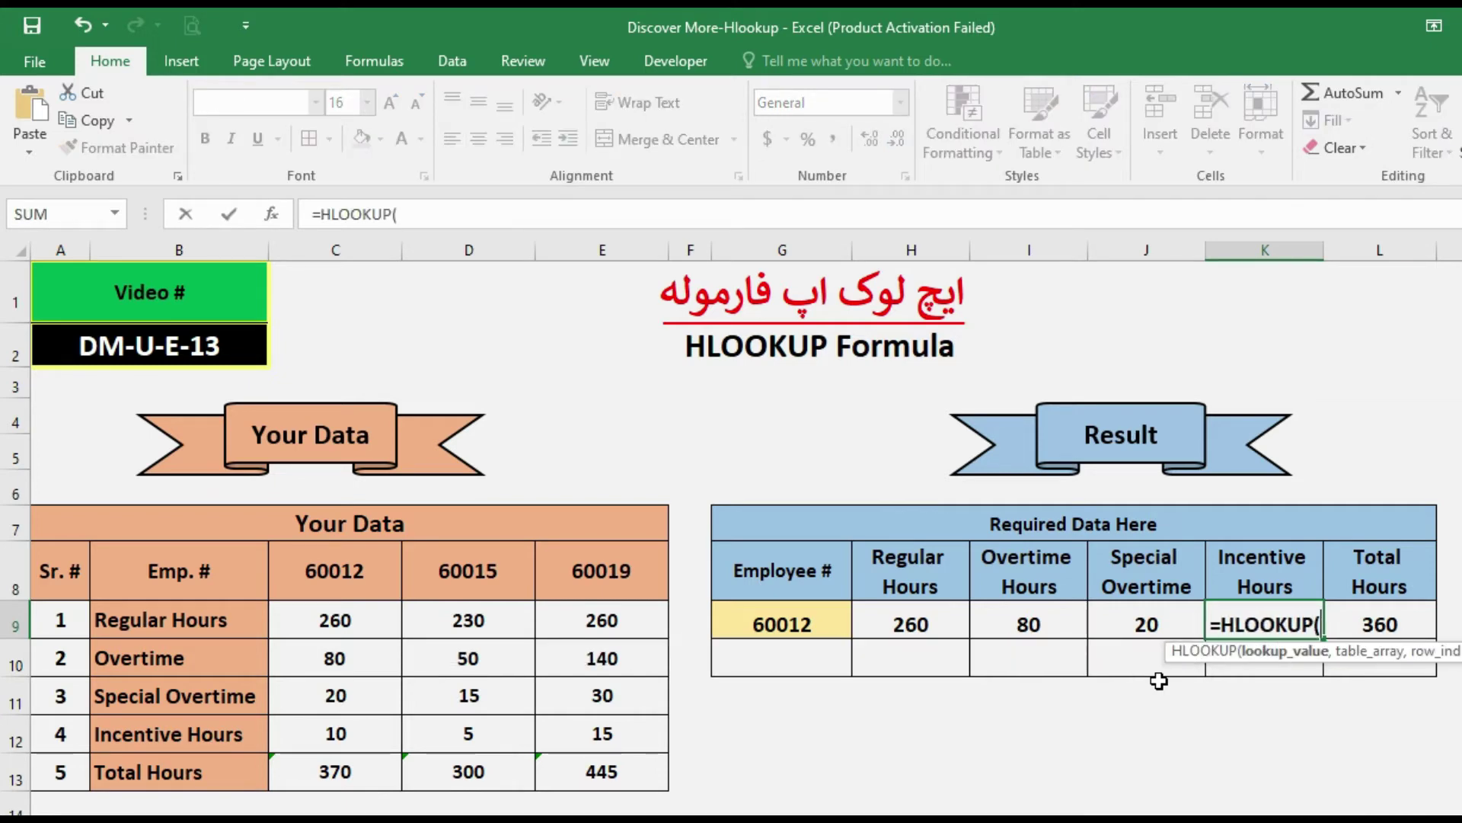
left_click(813, 622)
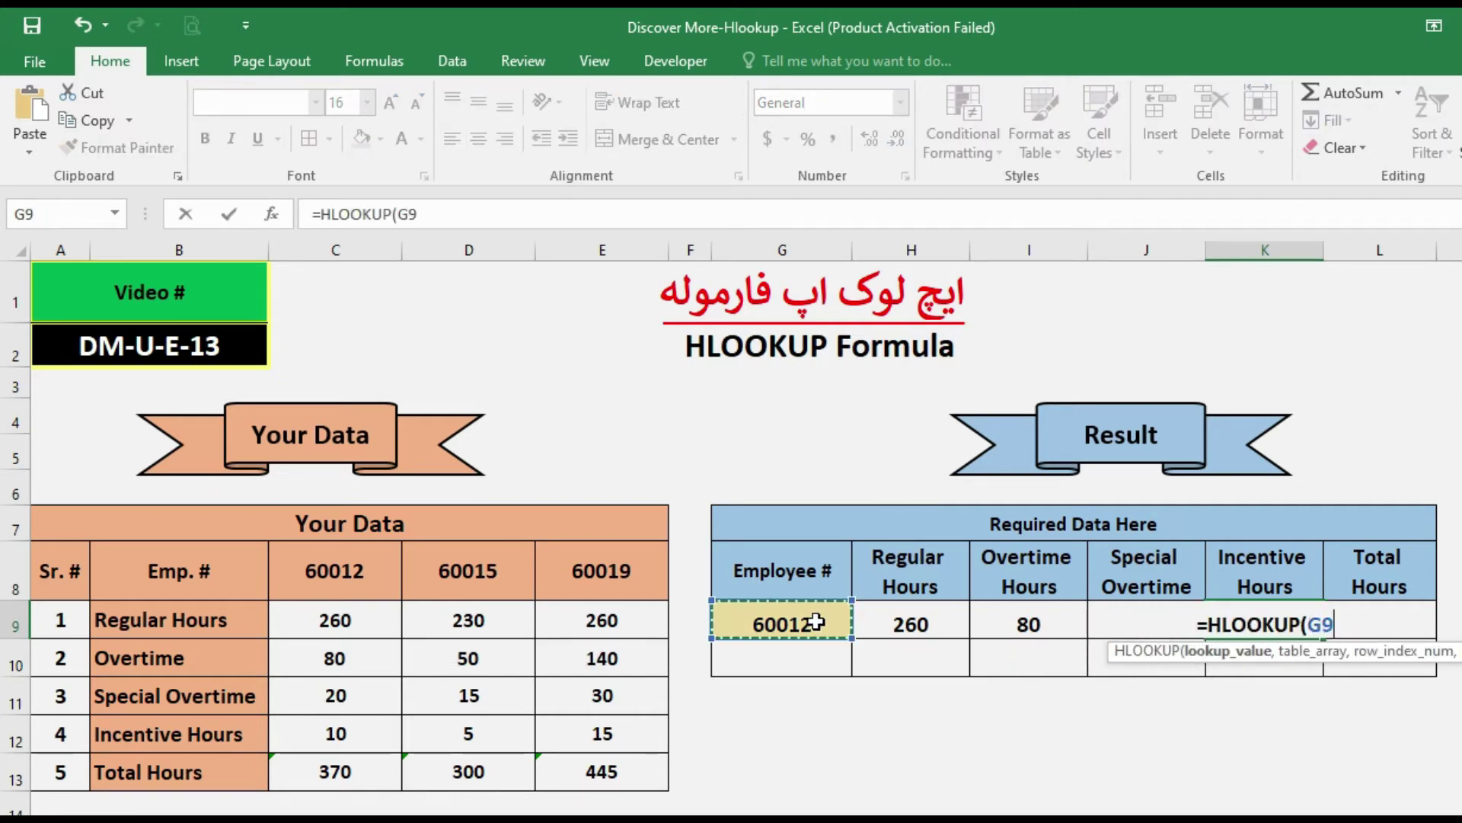
type(",")
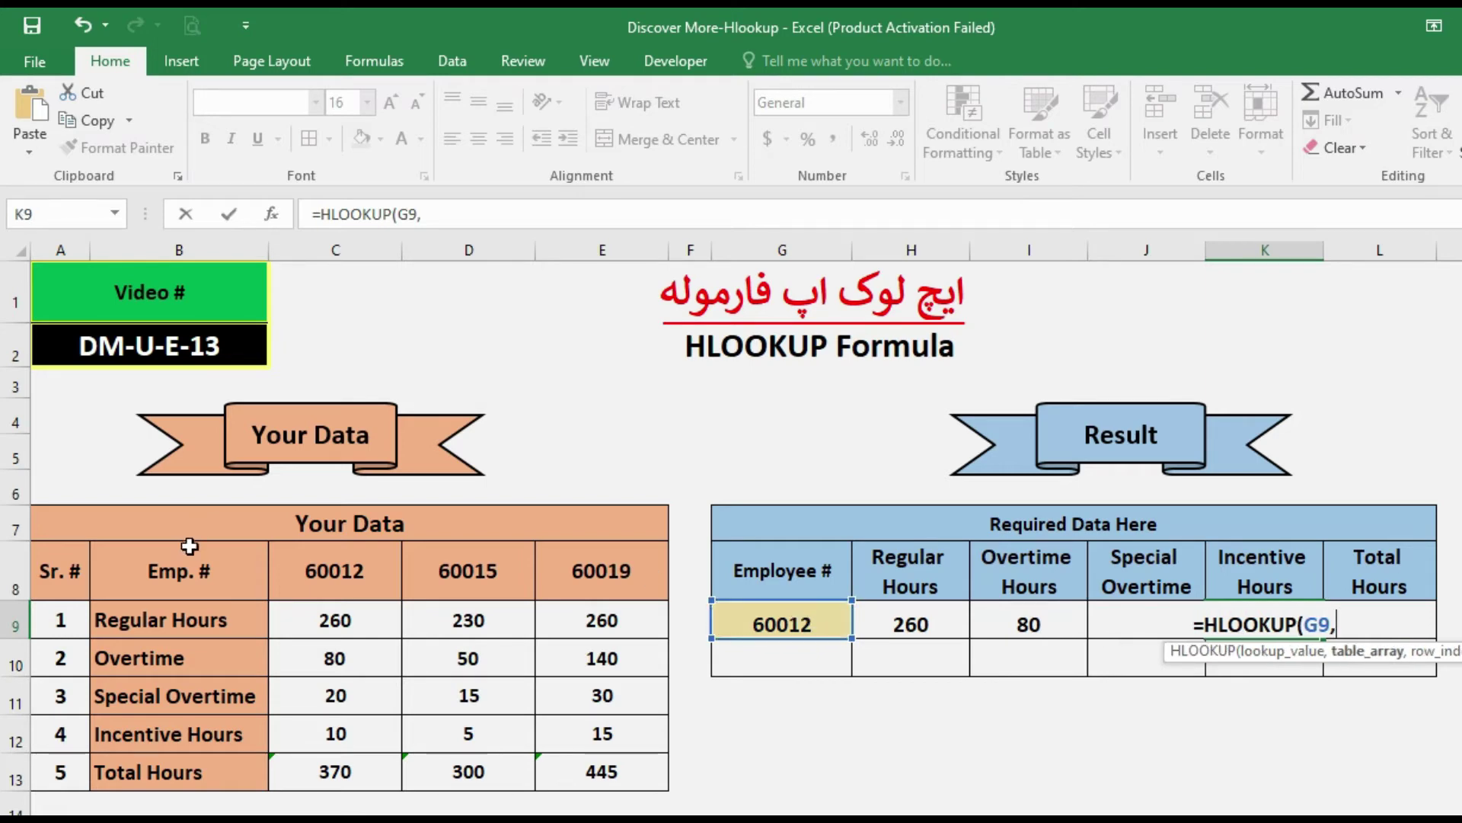
left_click_drag(229, 586, 577, 769)
type(",")
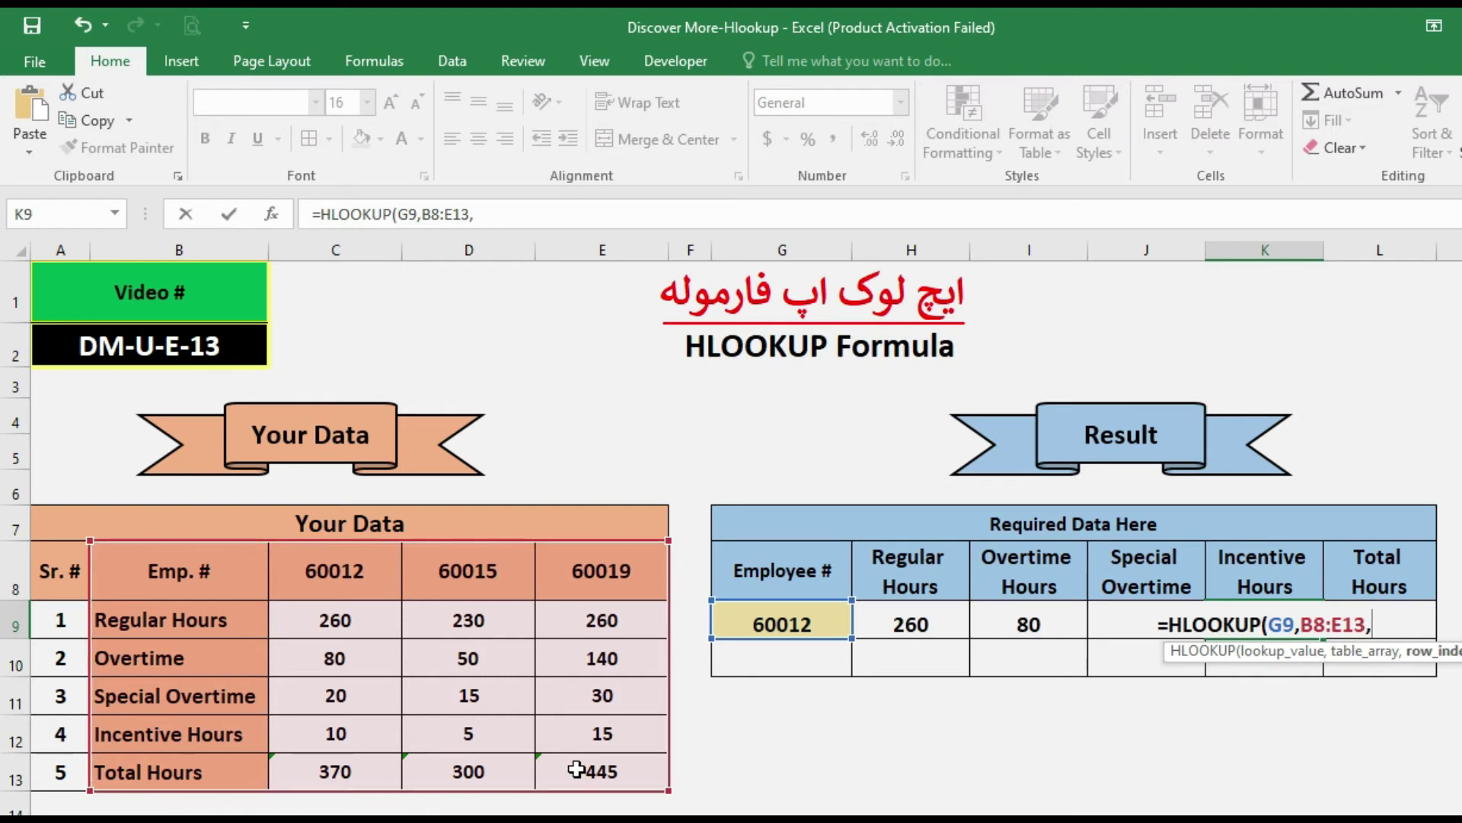
type("5")
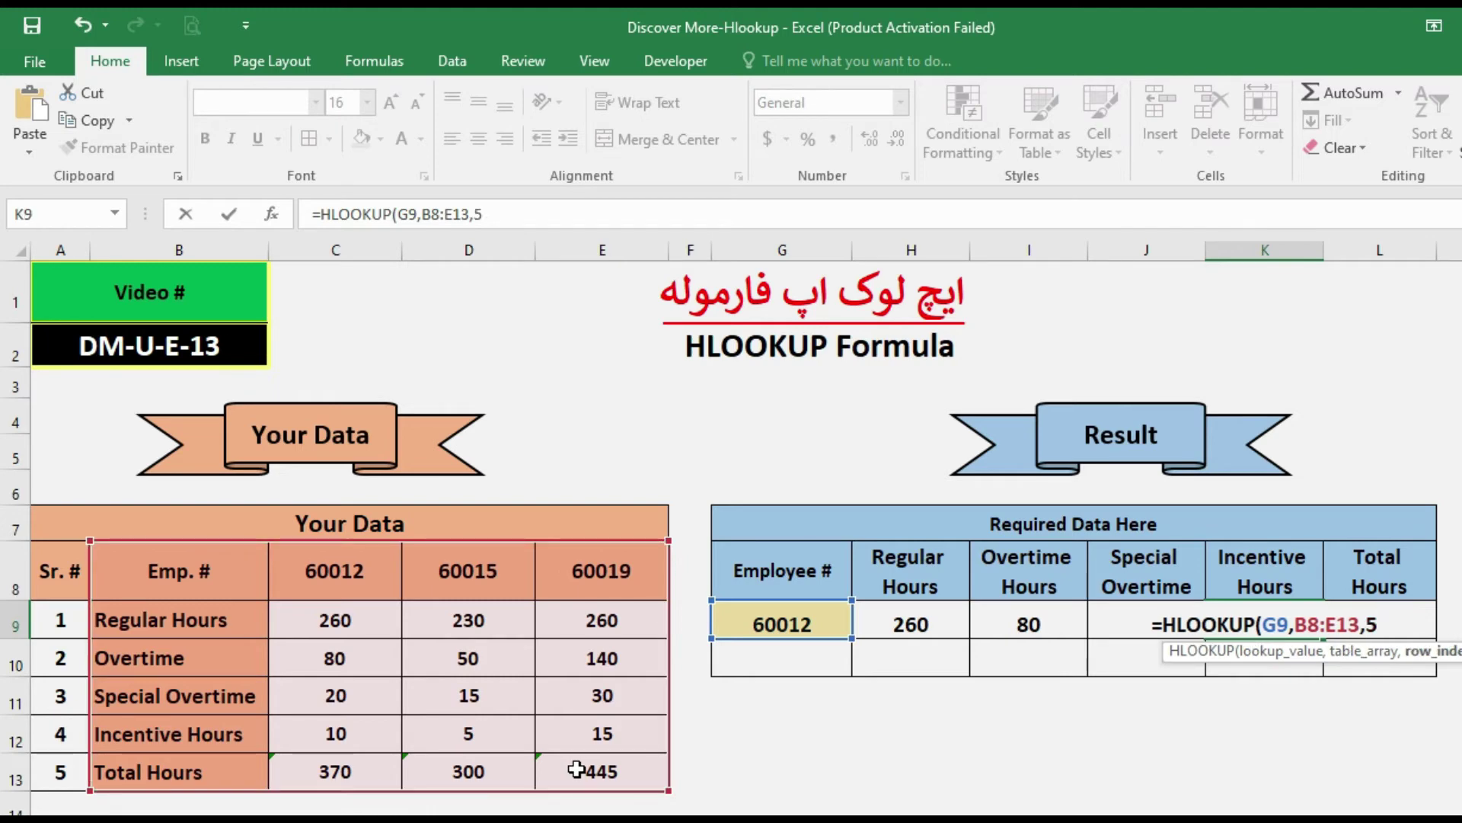
type(",FALSE)")
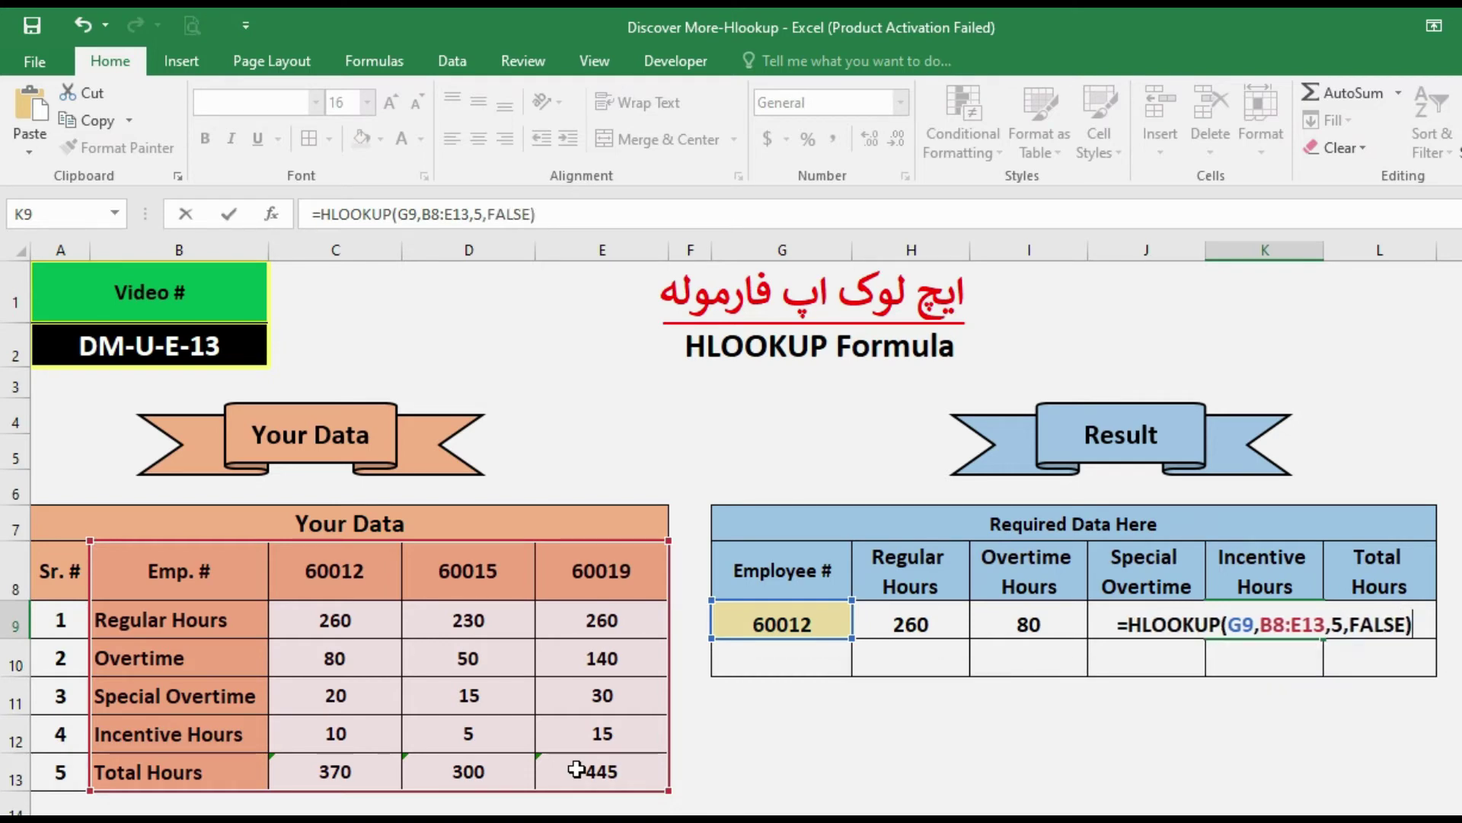
key("ctrl+Return")
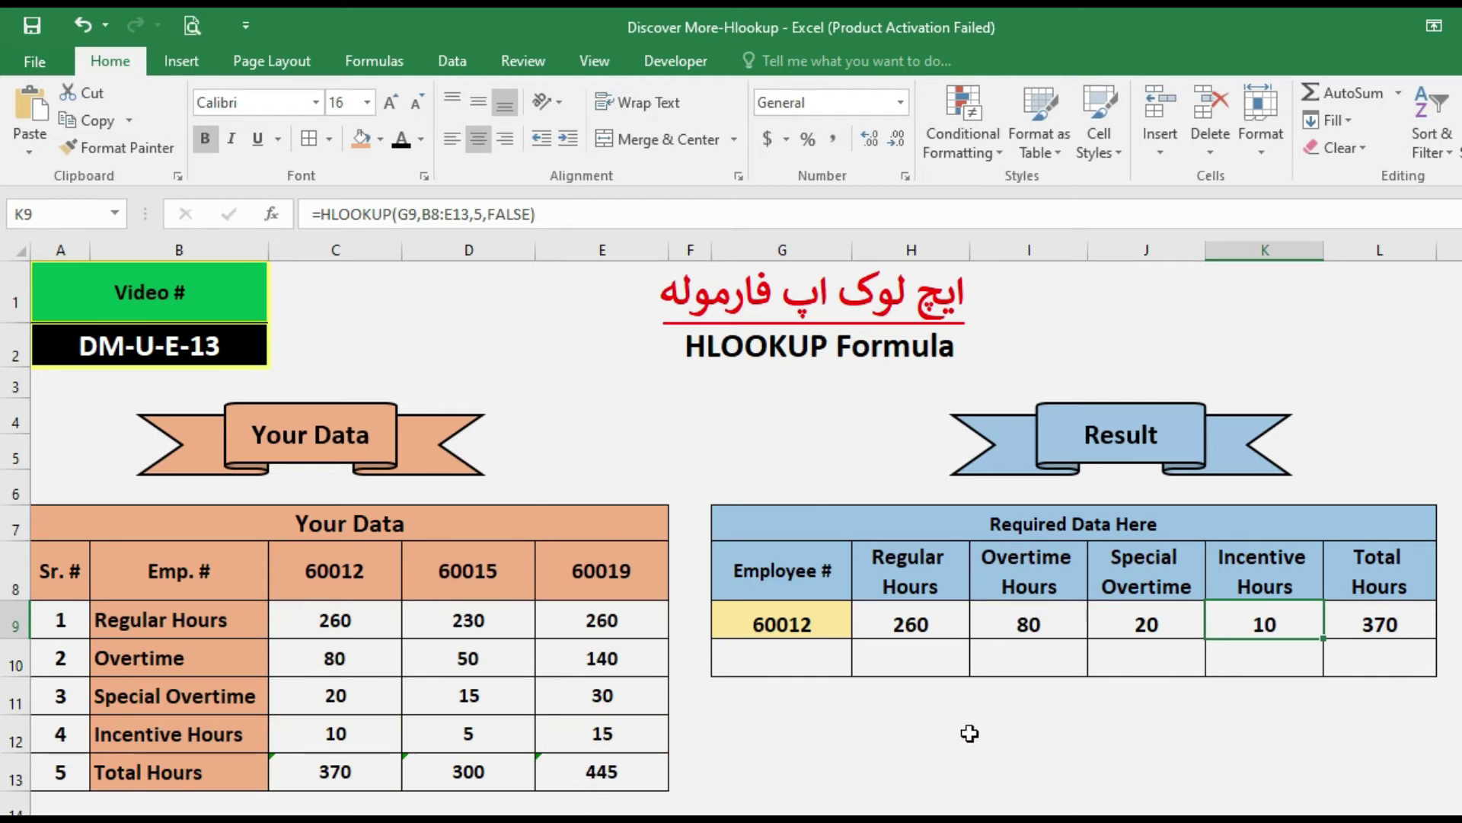
- Check each value in result row 9 against the matching hours in column C of the data table
left_click(914, 630)
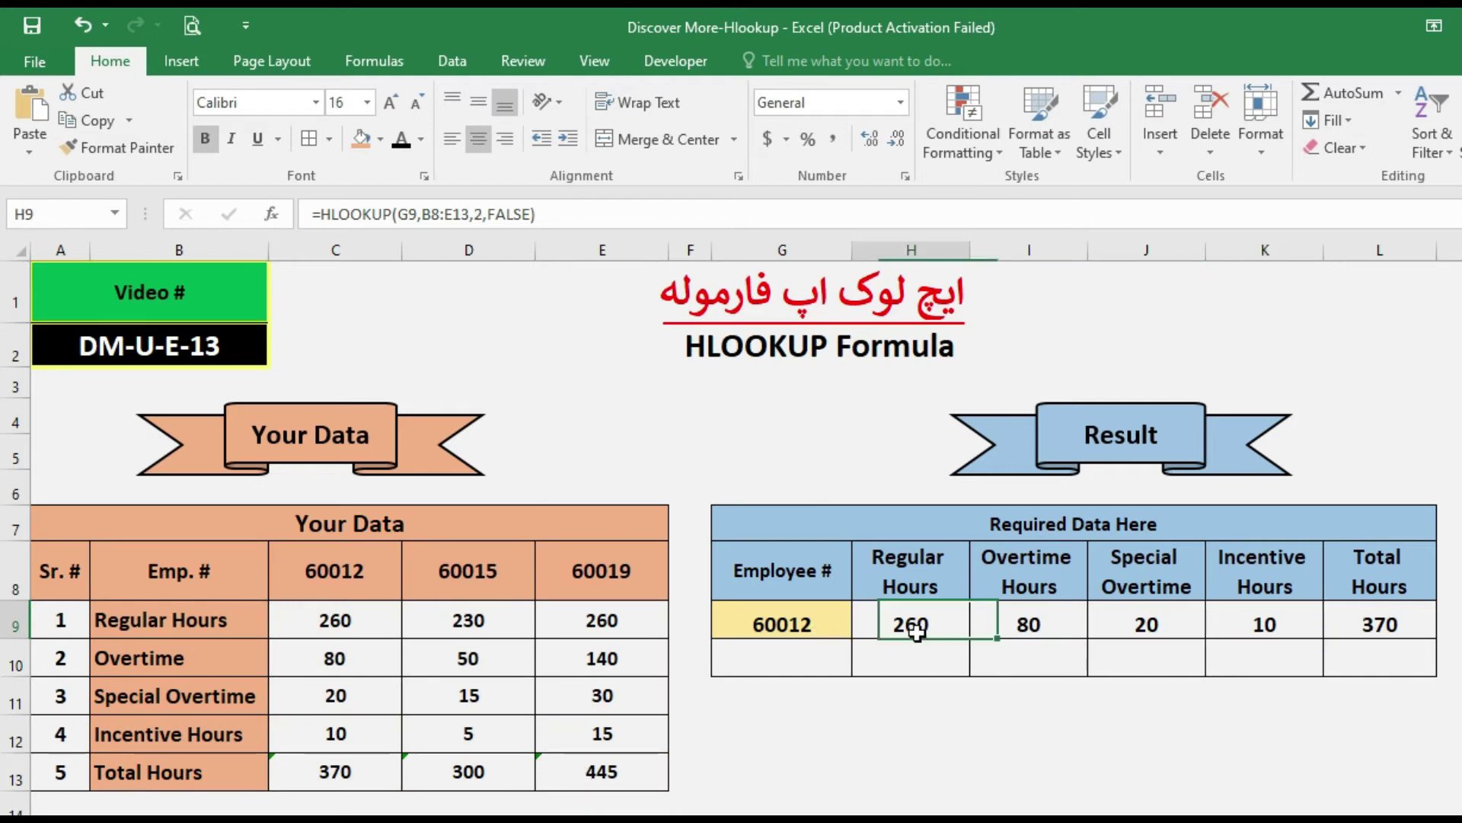
left_click(1024, 633)
left_click(1148, 625)
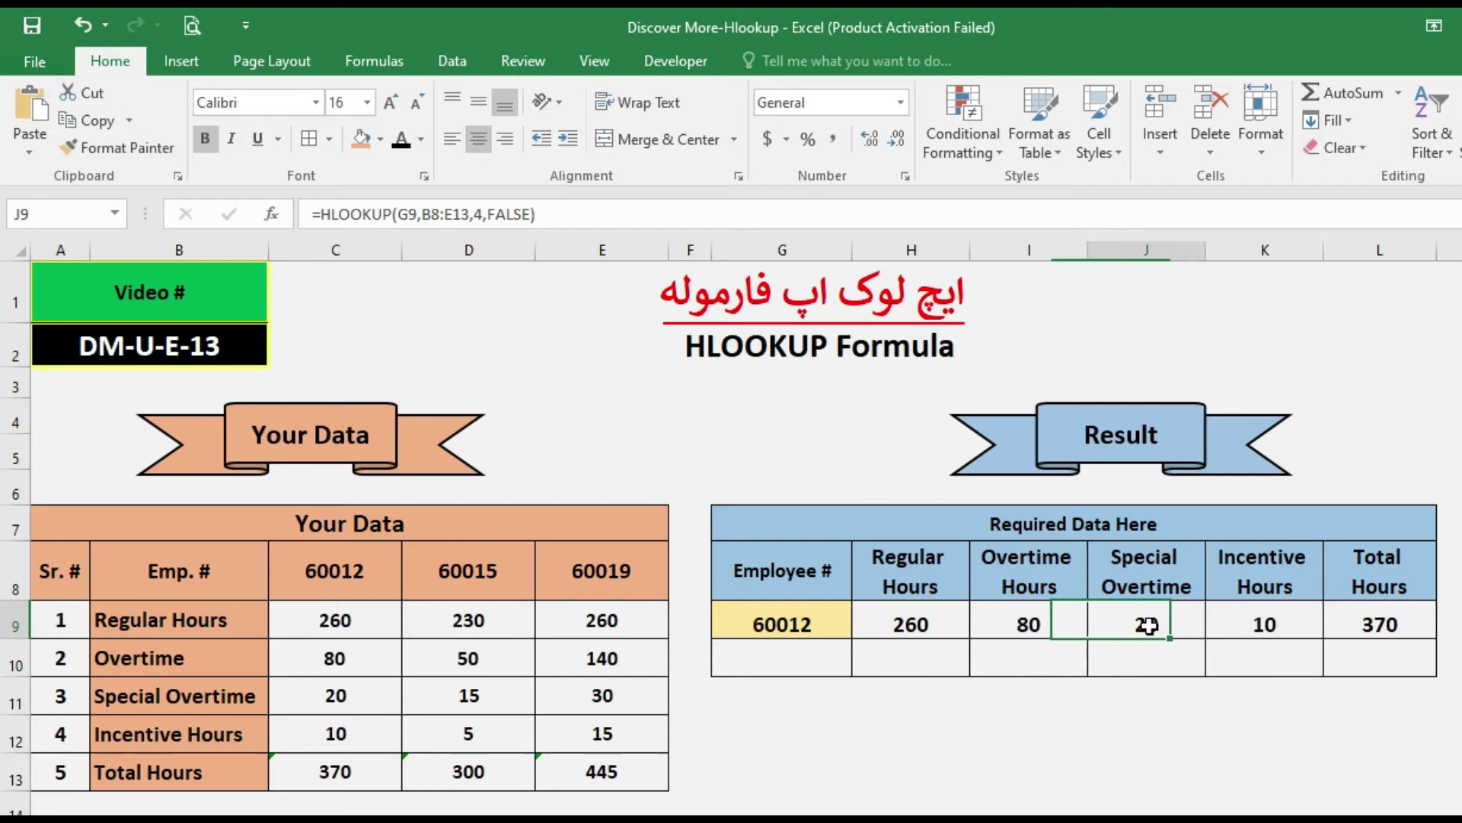
left_click(1260, 621)
left_click(1352, 626)
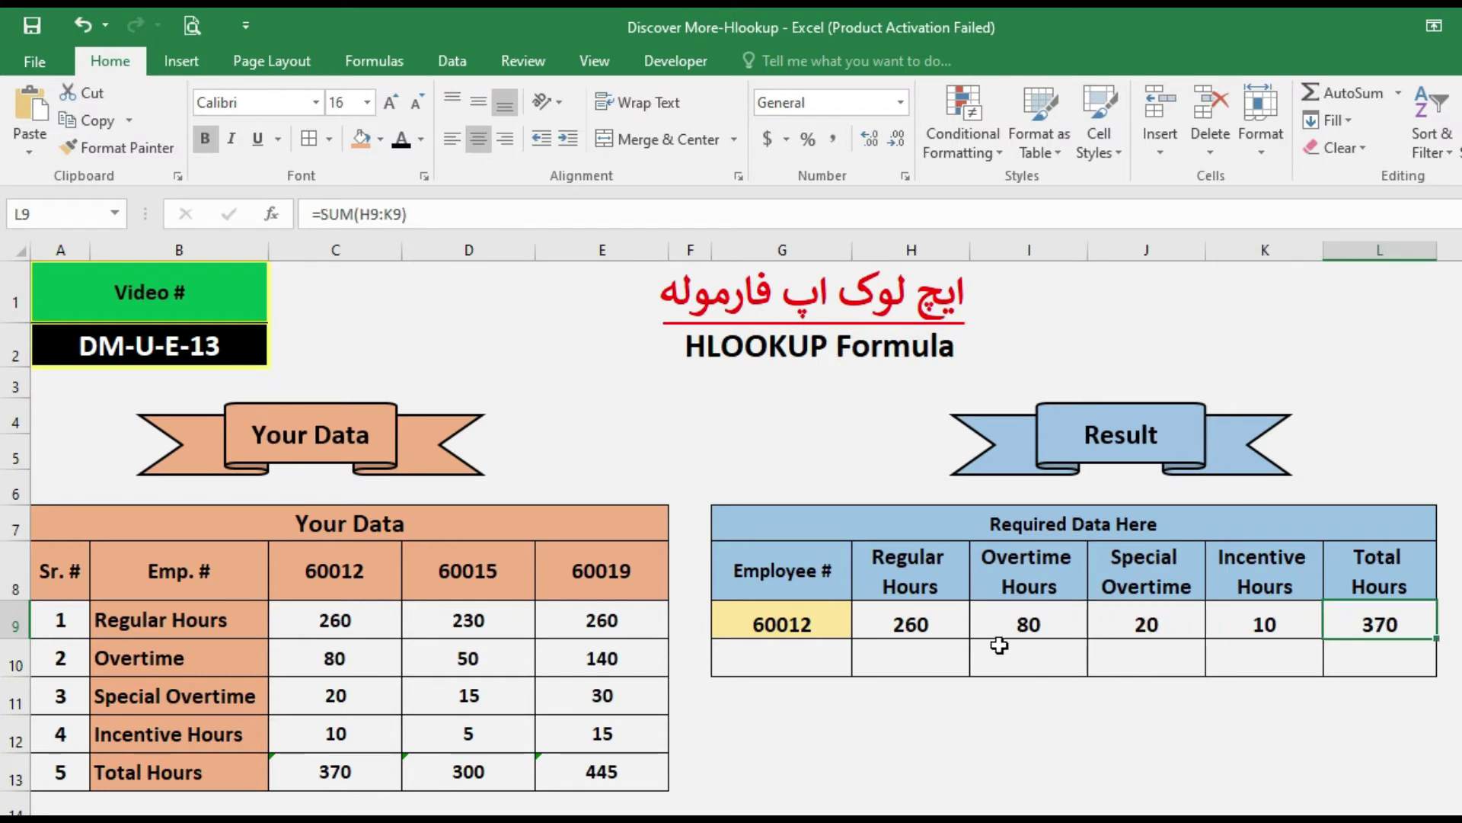
left_click(899, 629)
left_click(379, 619)
left_click(937, 634)
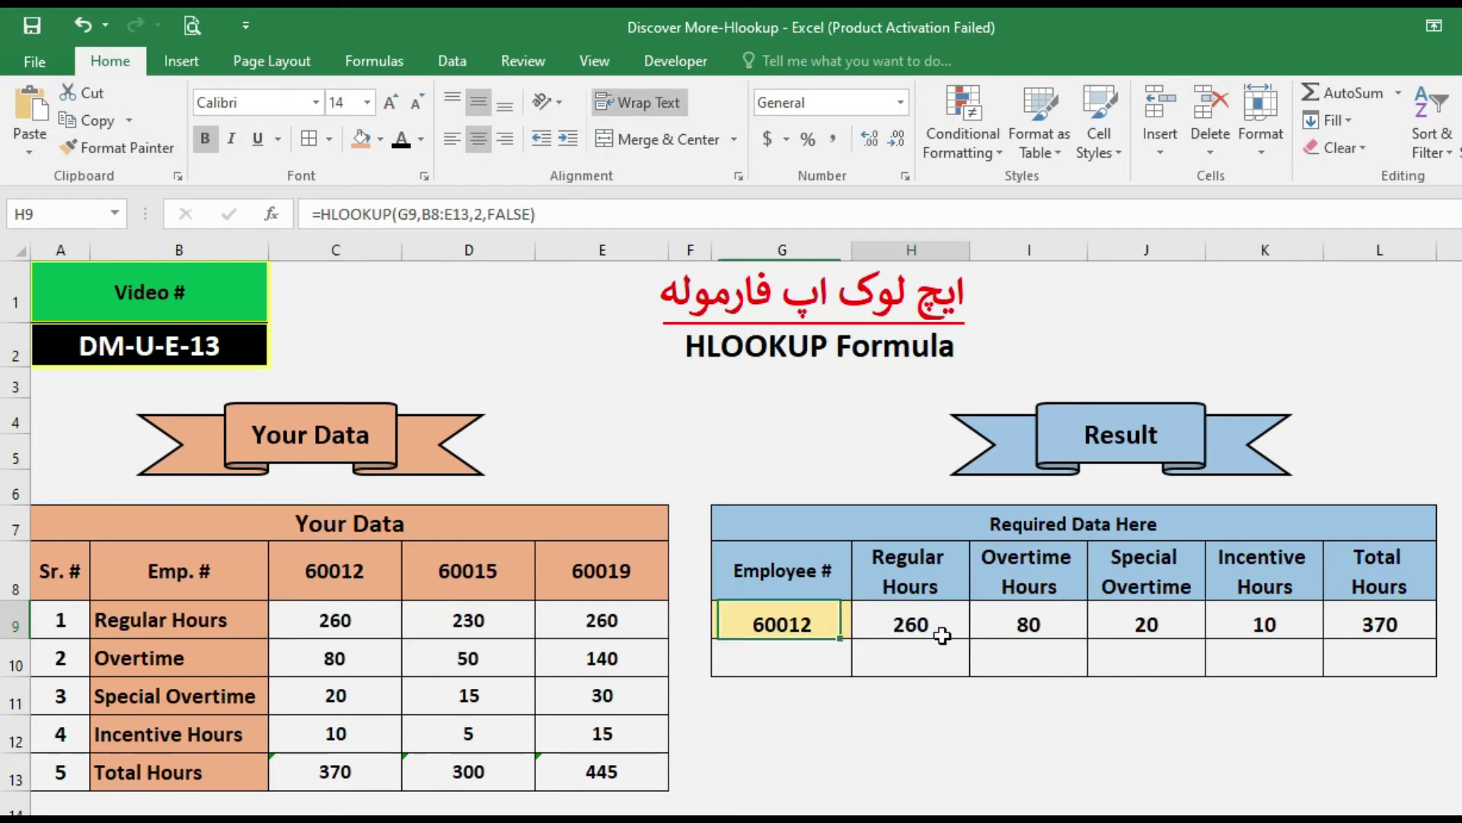
left_click(1040, 631)
left_click(351, 660)
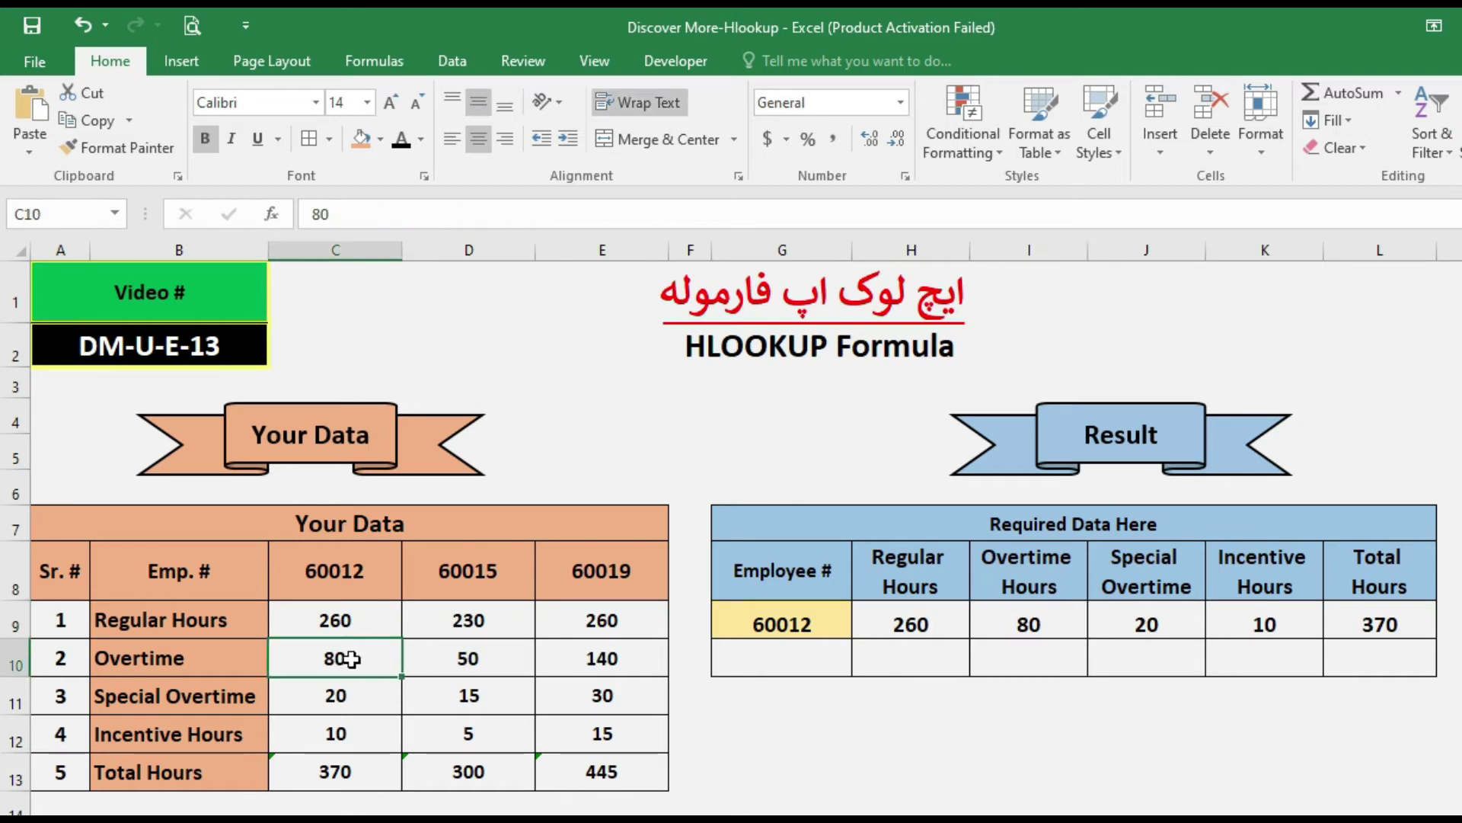
left_click(1137, 637)
left_click(317, 689)
left_click(1147, 624)
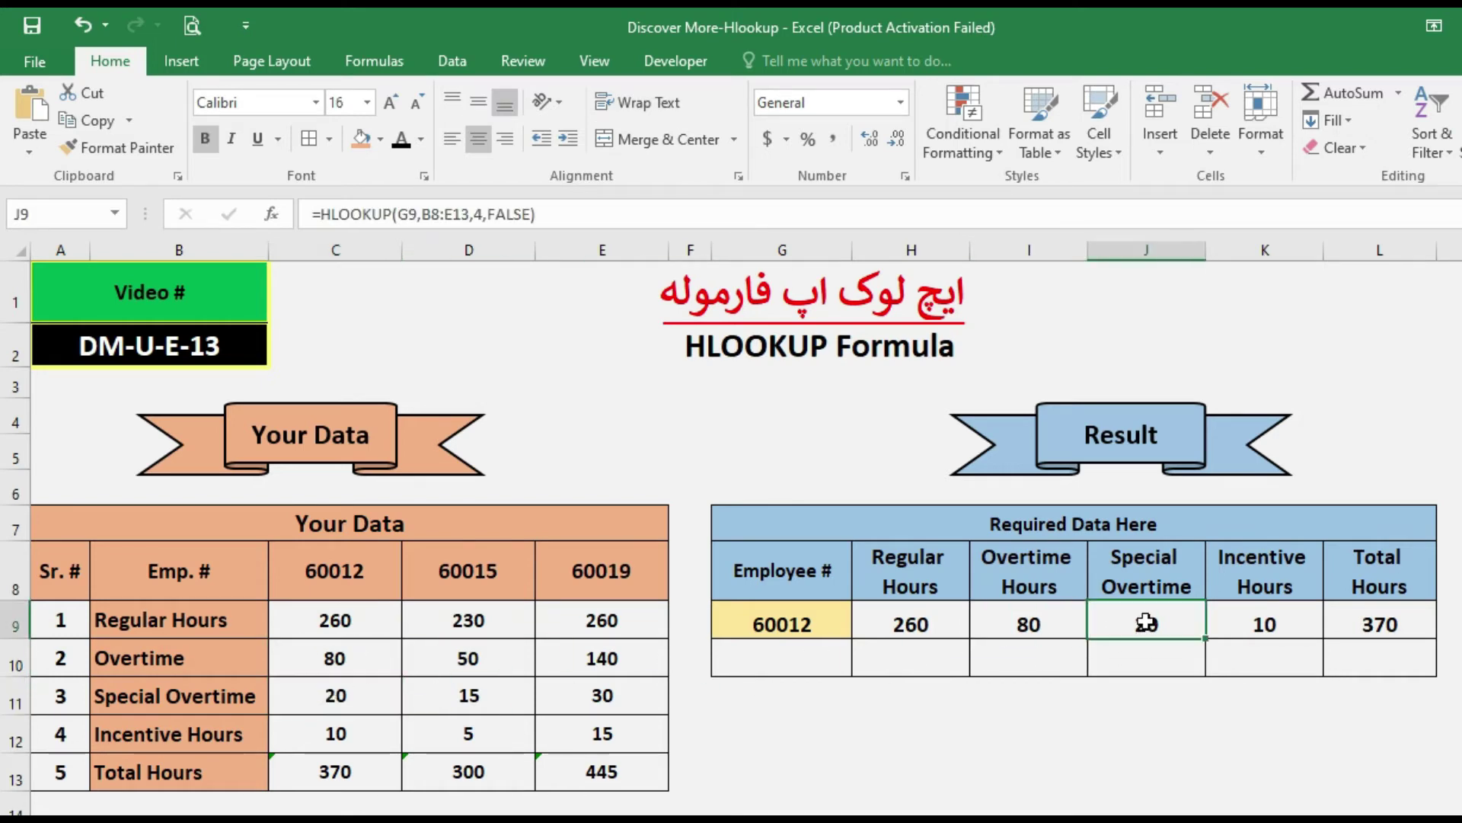
left_click(387, 736)
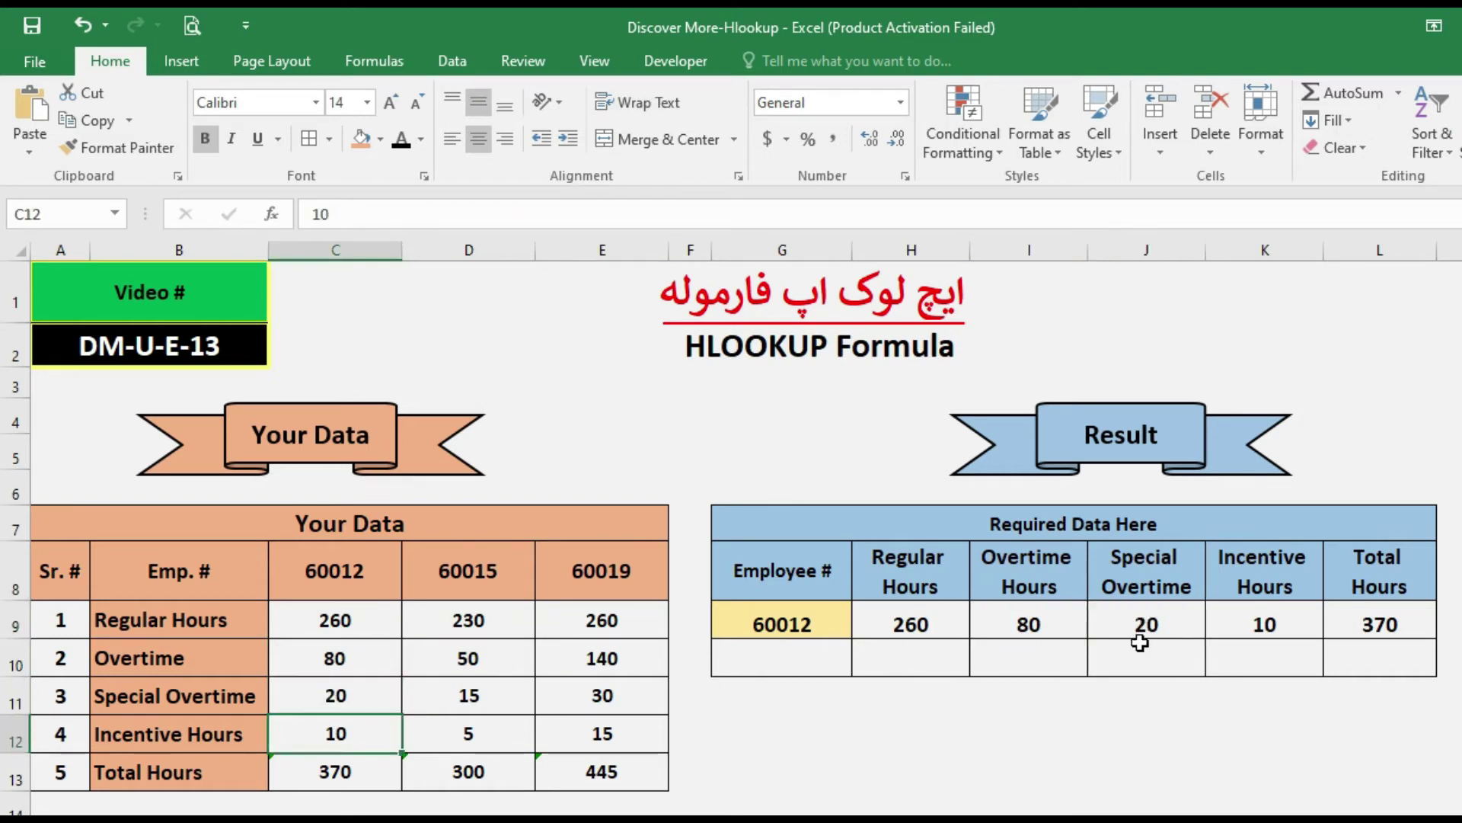
left_click(1260, 637)
left_click(1388, 631)
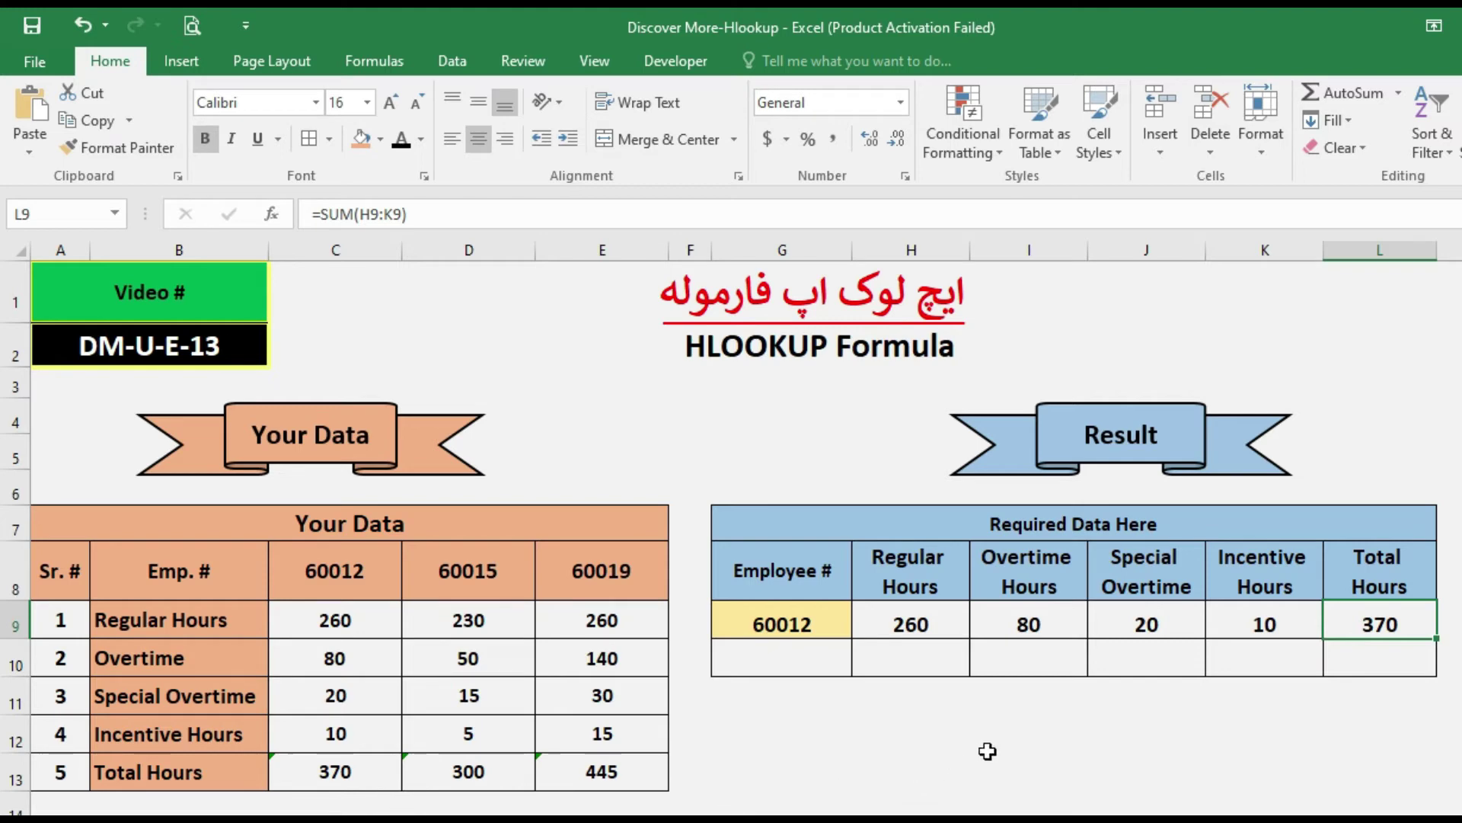
- Set the Employee # in G9 to the employee number heading column D to test the lookups
left_click(810, 627)
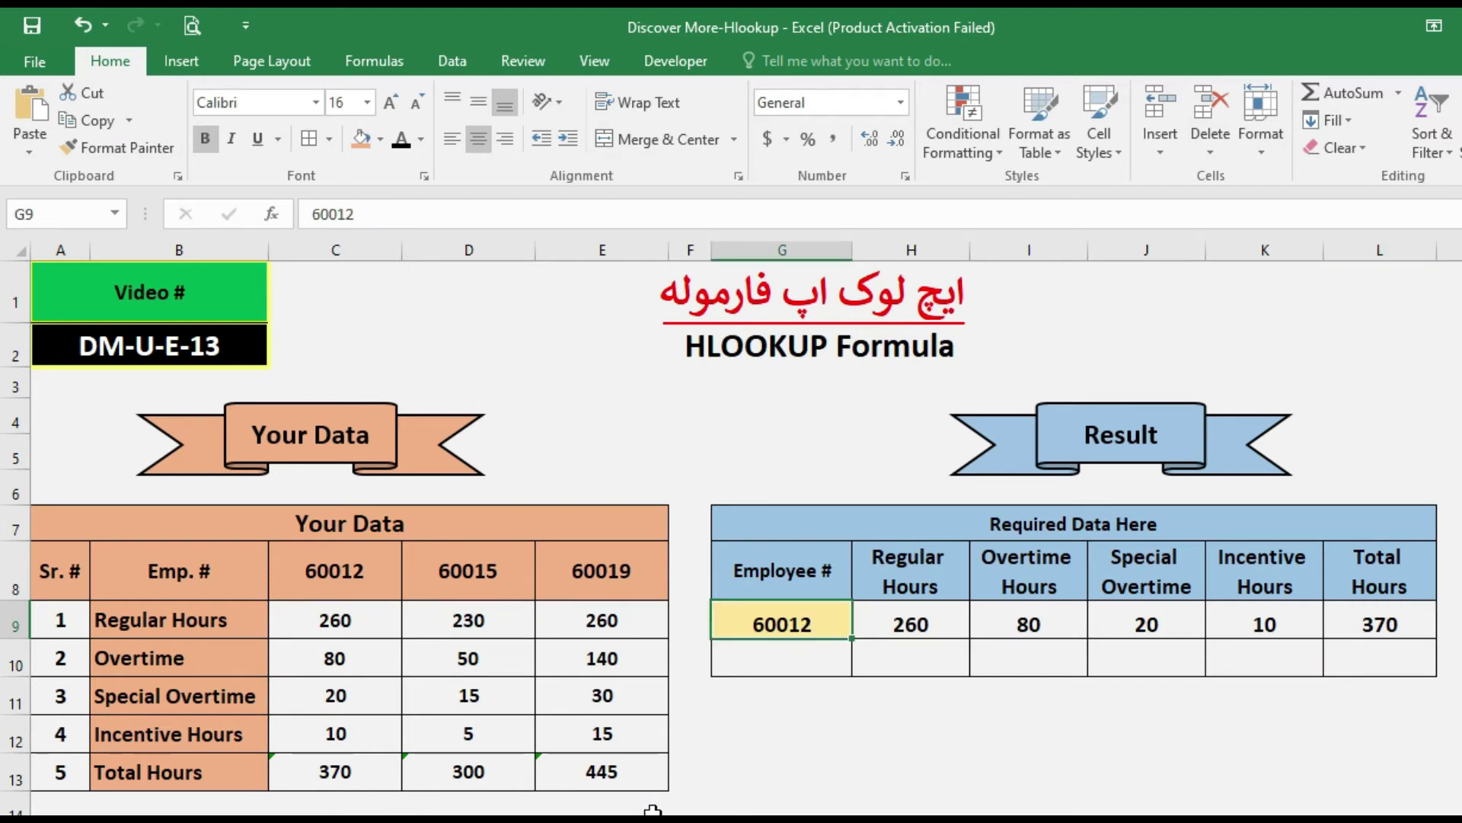
type("6")
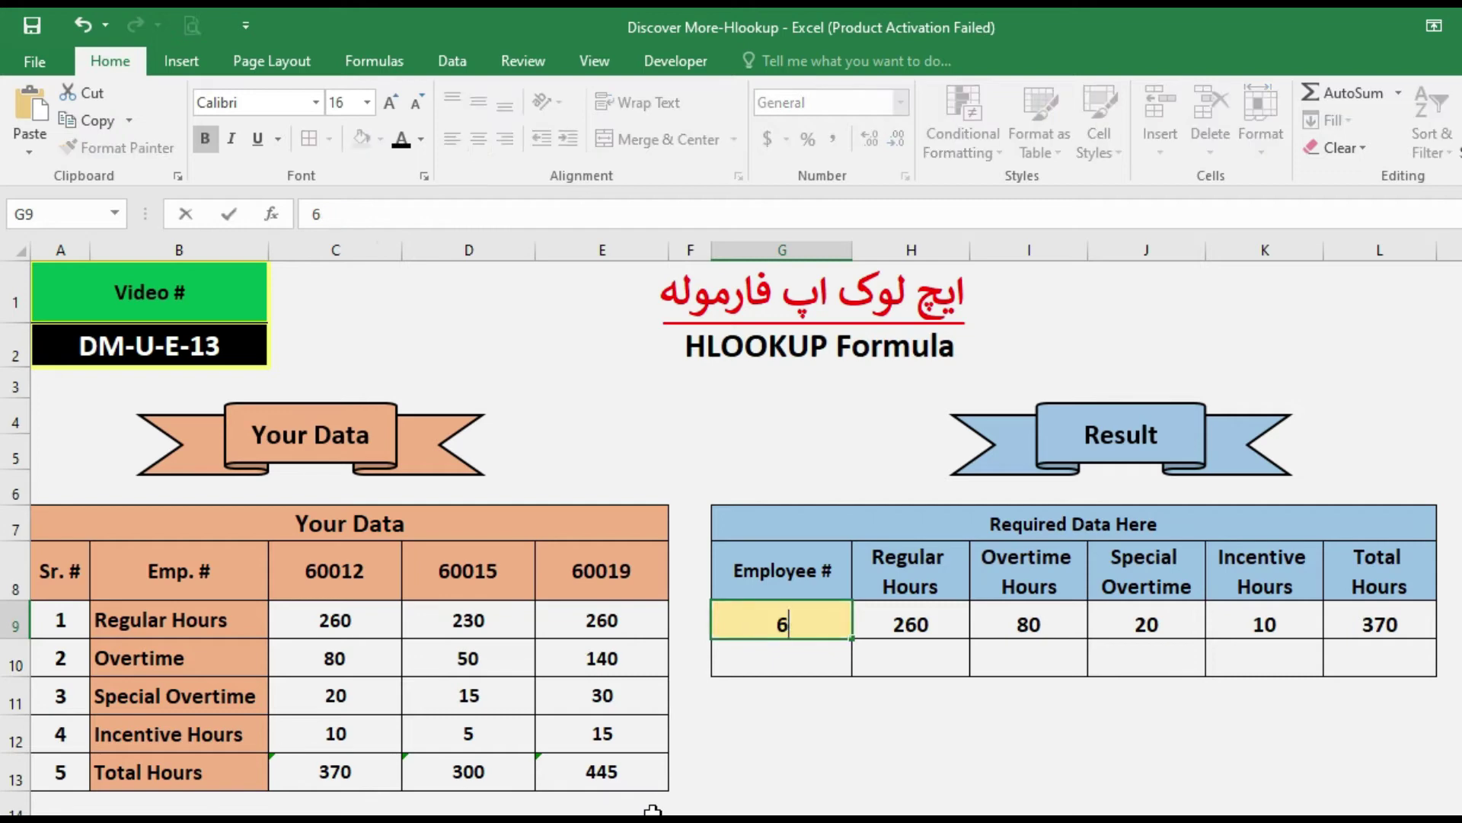
type("0015")
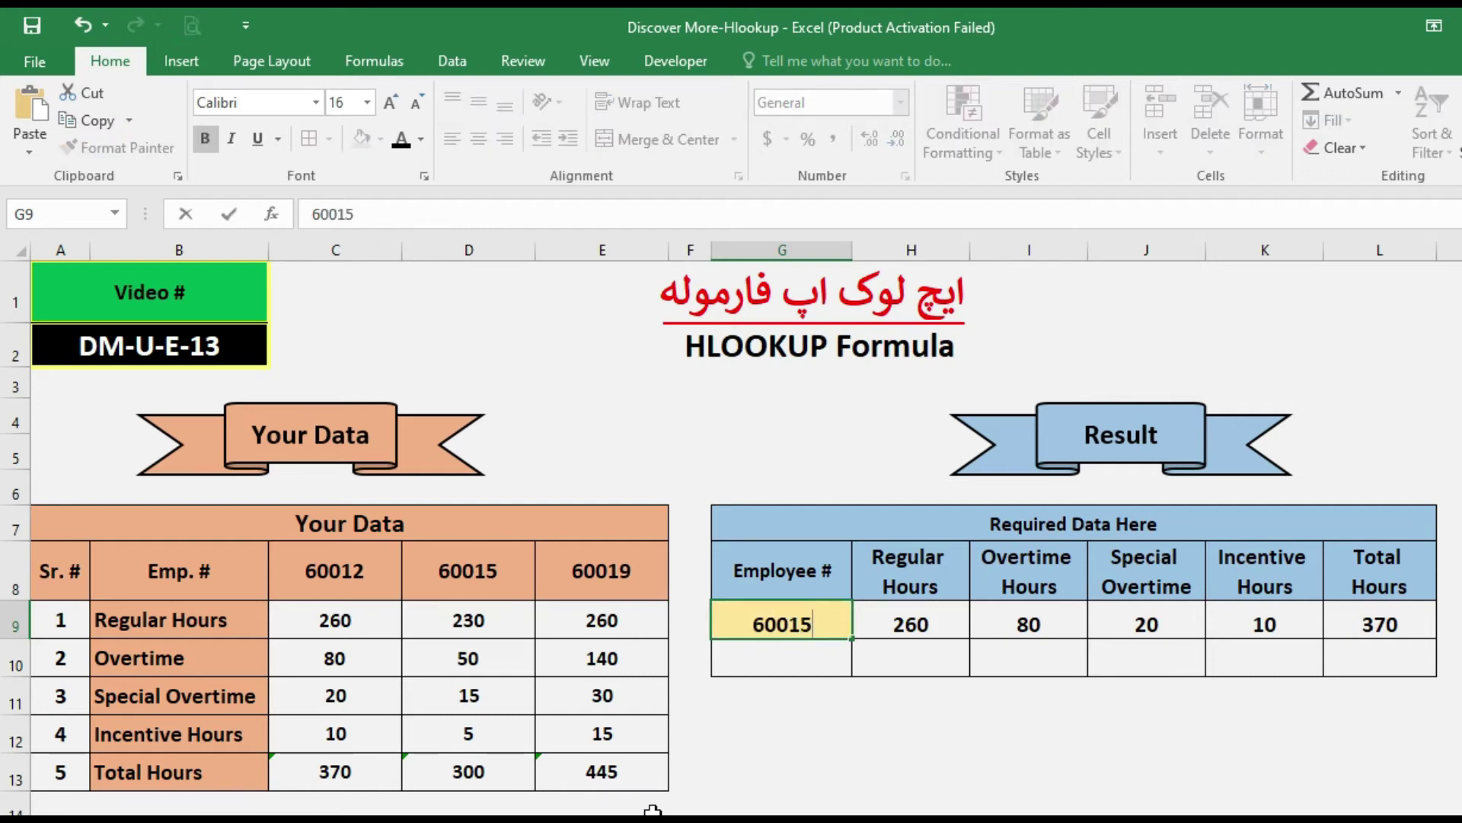
key("Return")
key("Up")
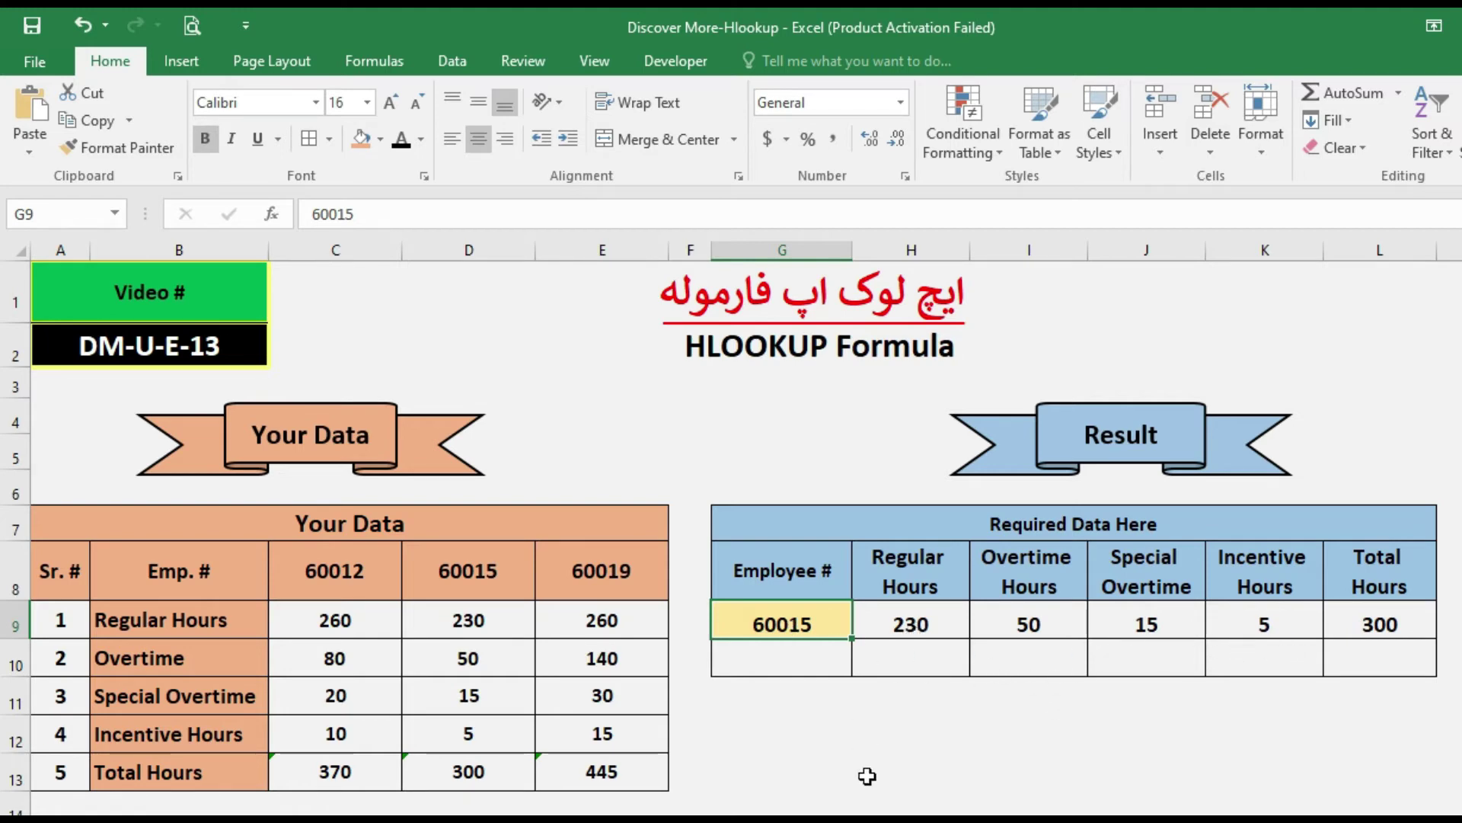
- Set the Employee # in G9 to the employee number heading column E and review the hours in the result row
type("60019")
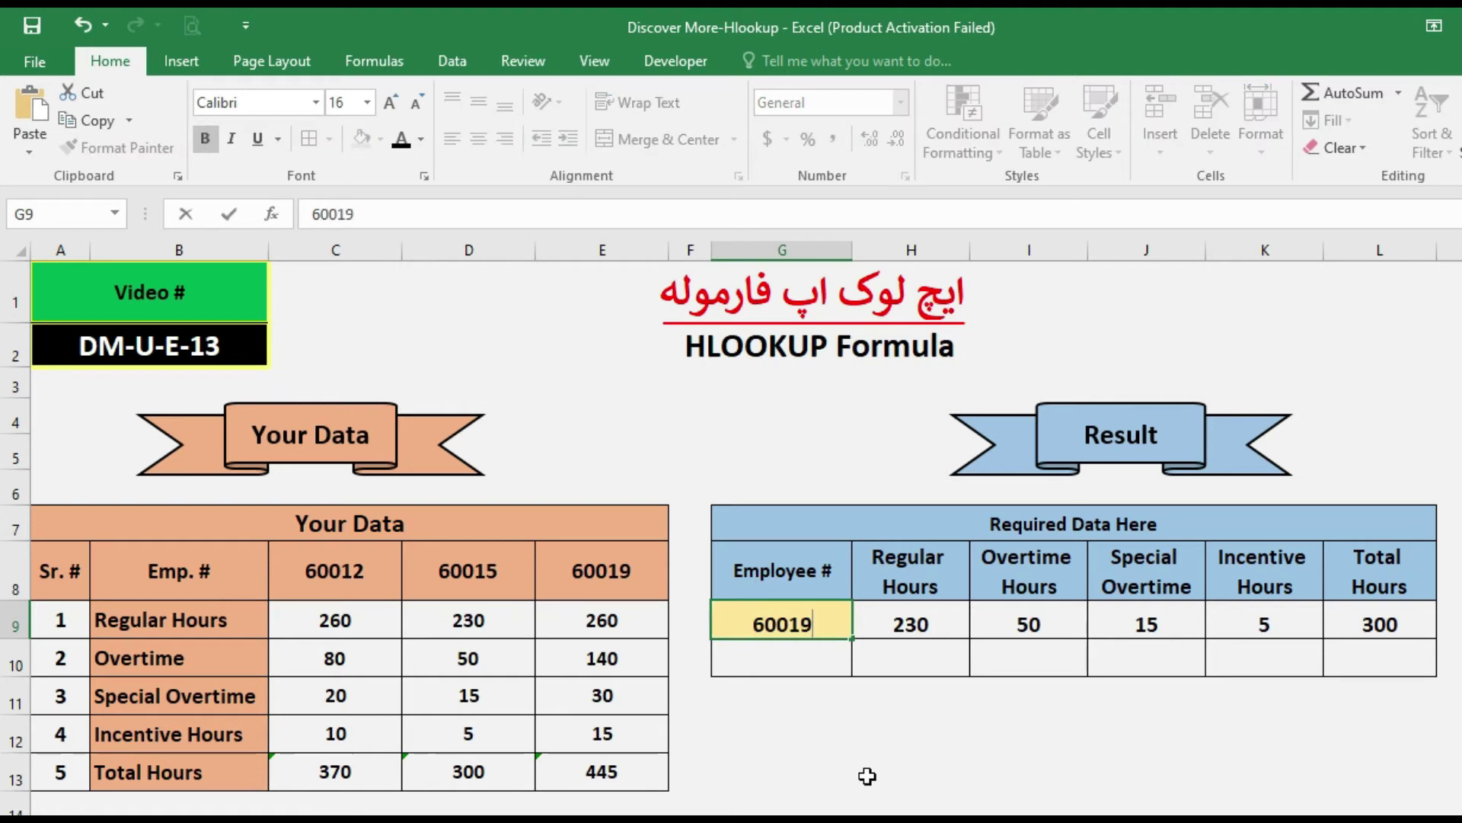
key("Return")
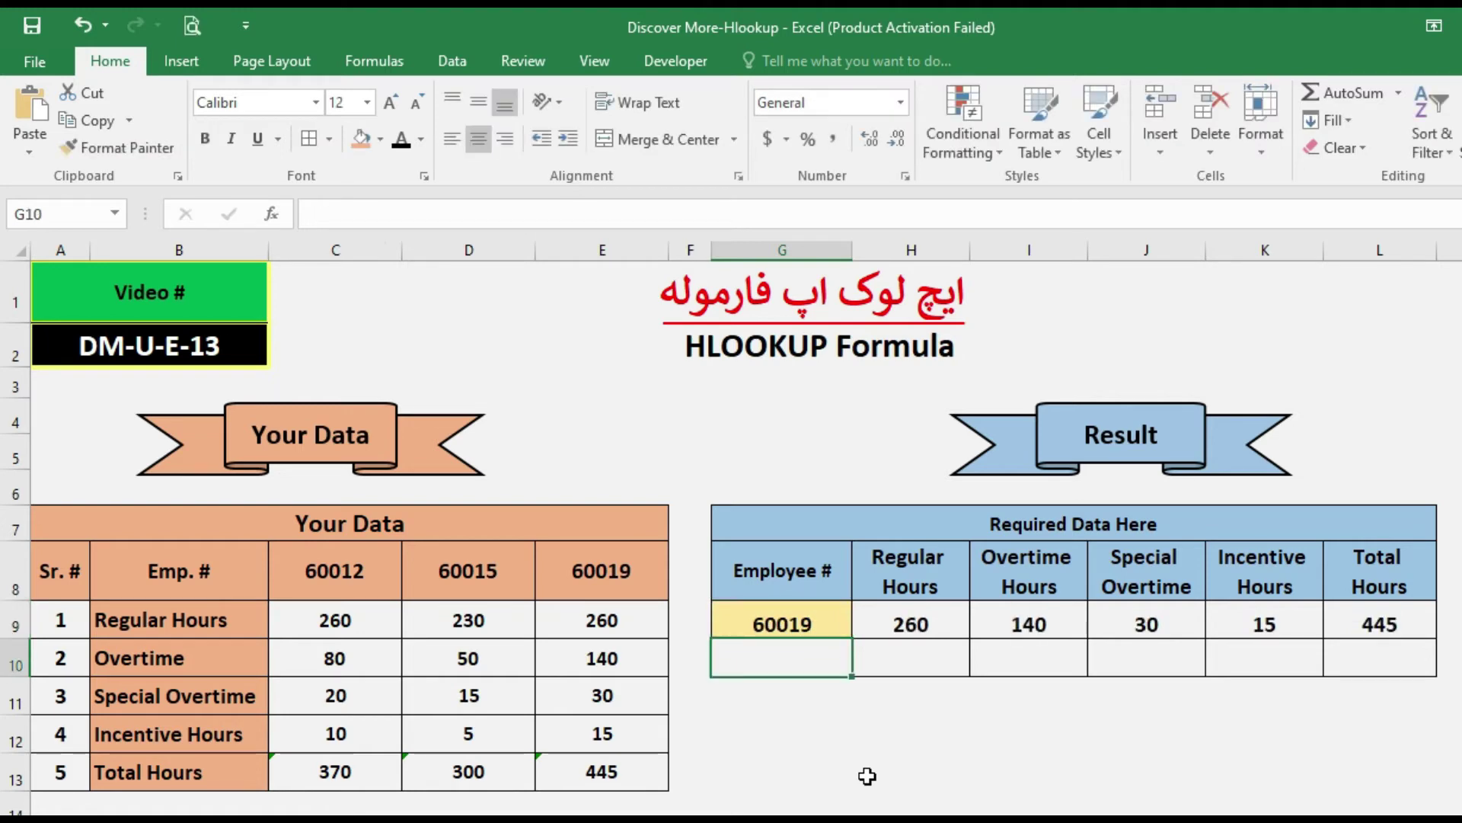
key("Up")
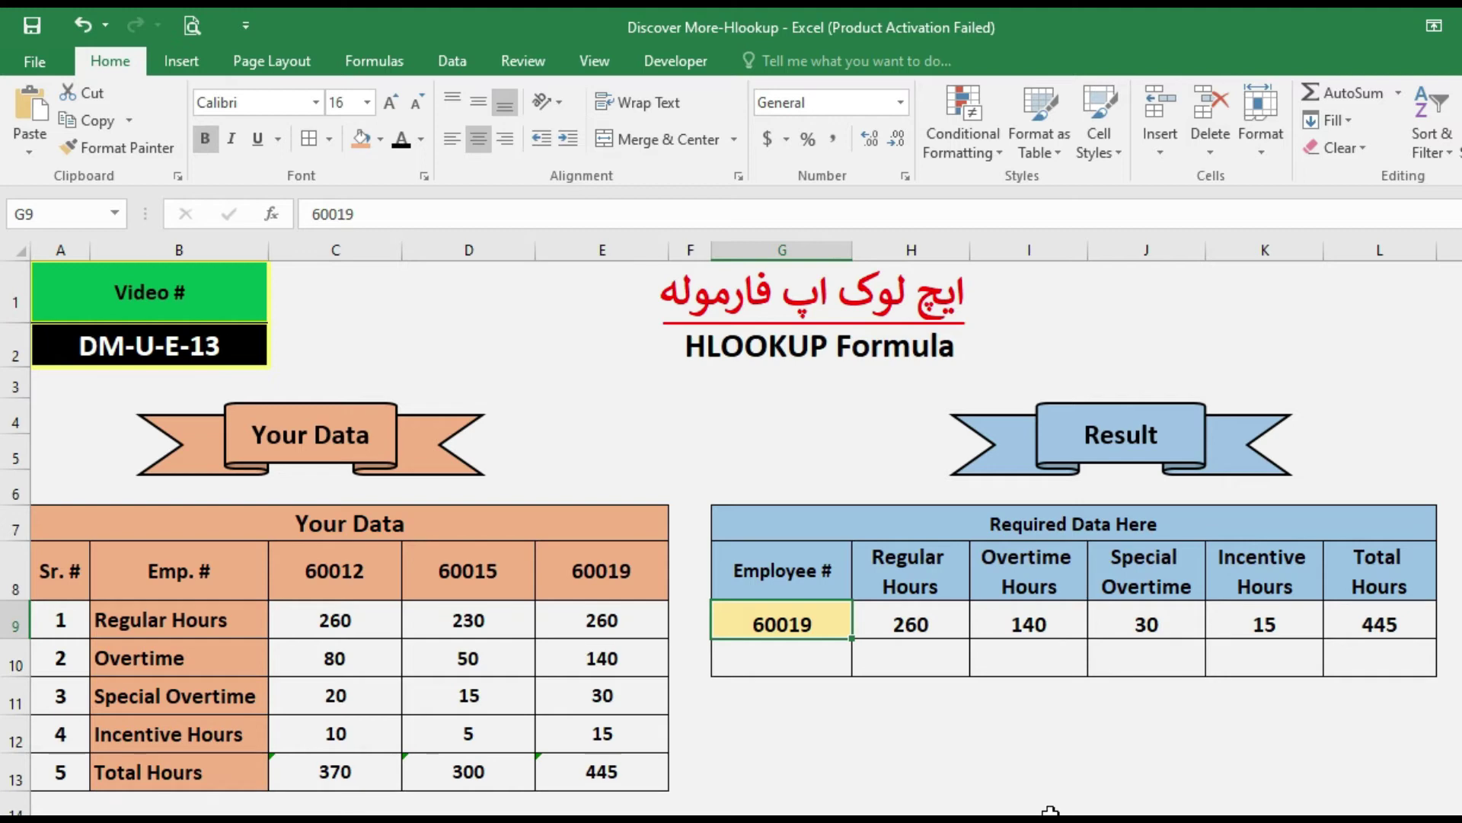
left_click(945, 628)
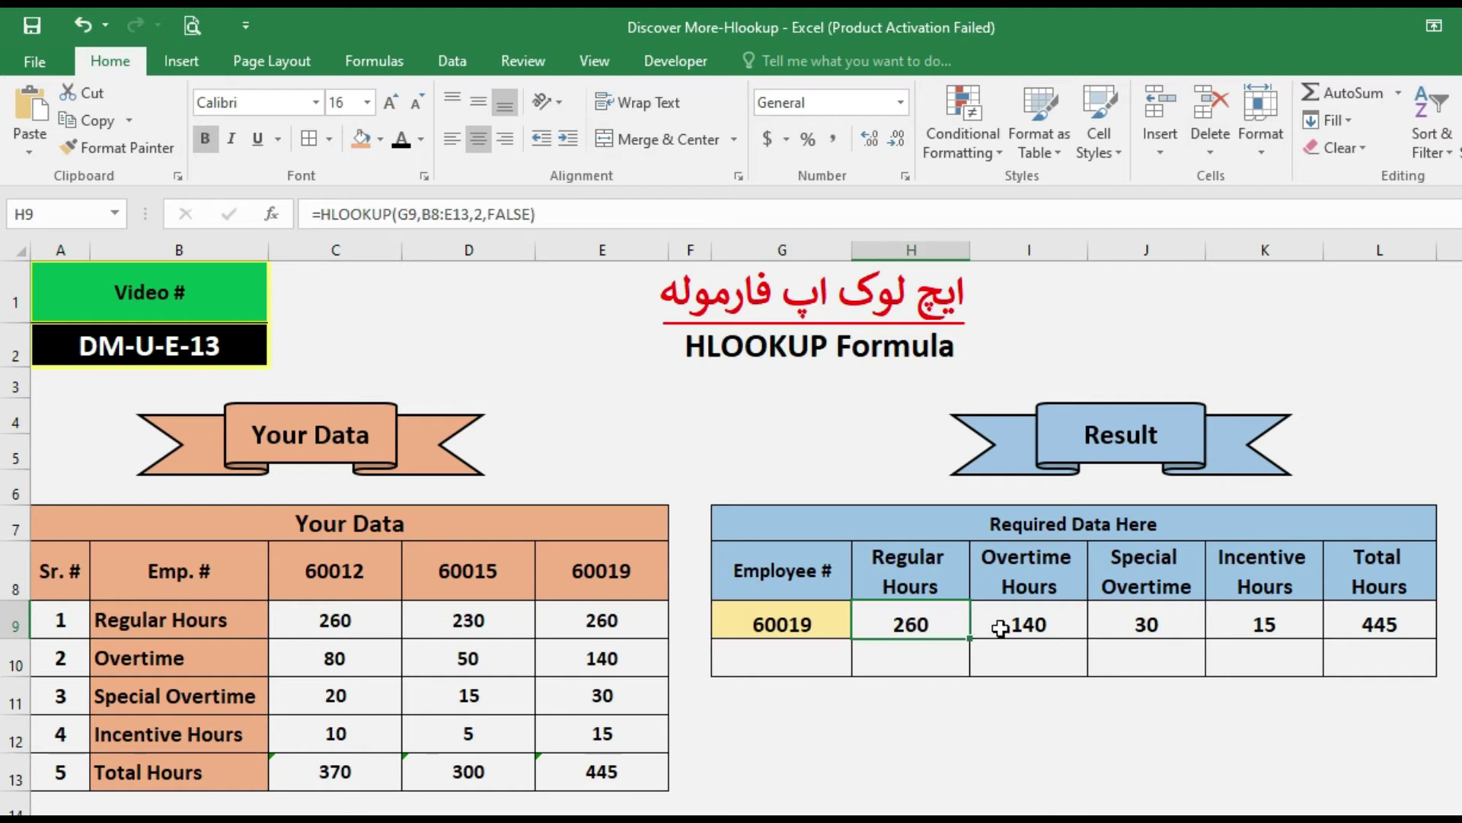
left_click(1035, 618)
left_click(1134, 645)
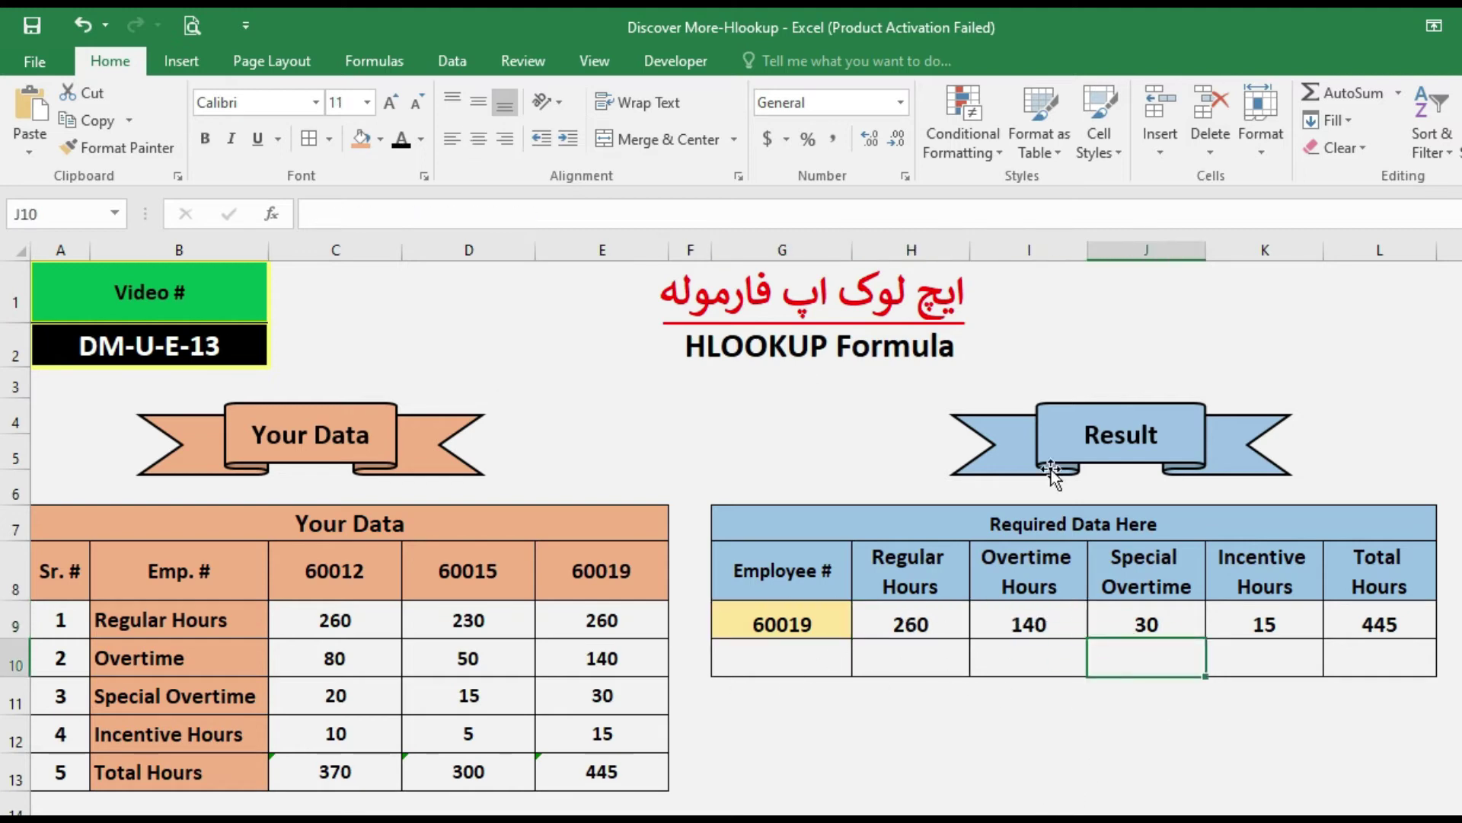
left_click(1269, 622)
left_click(1355, 630)
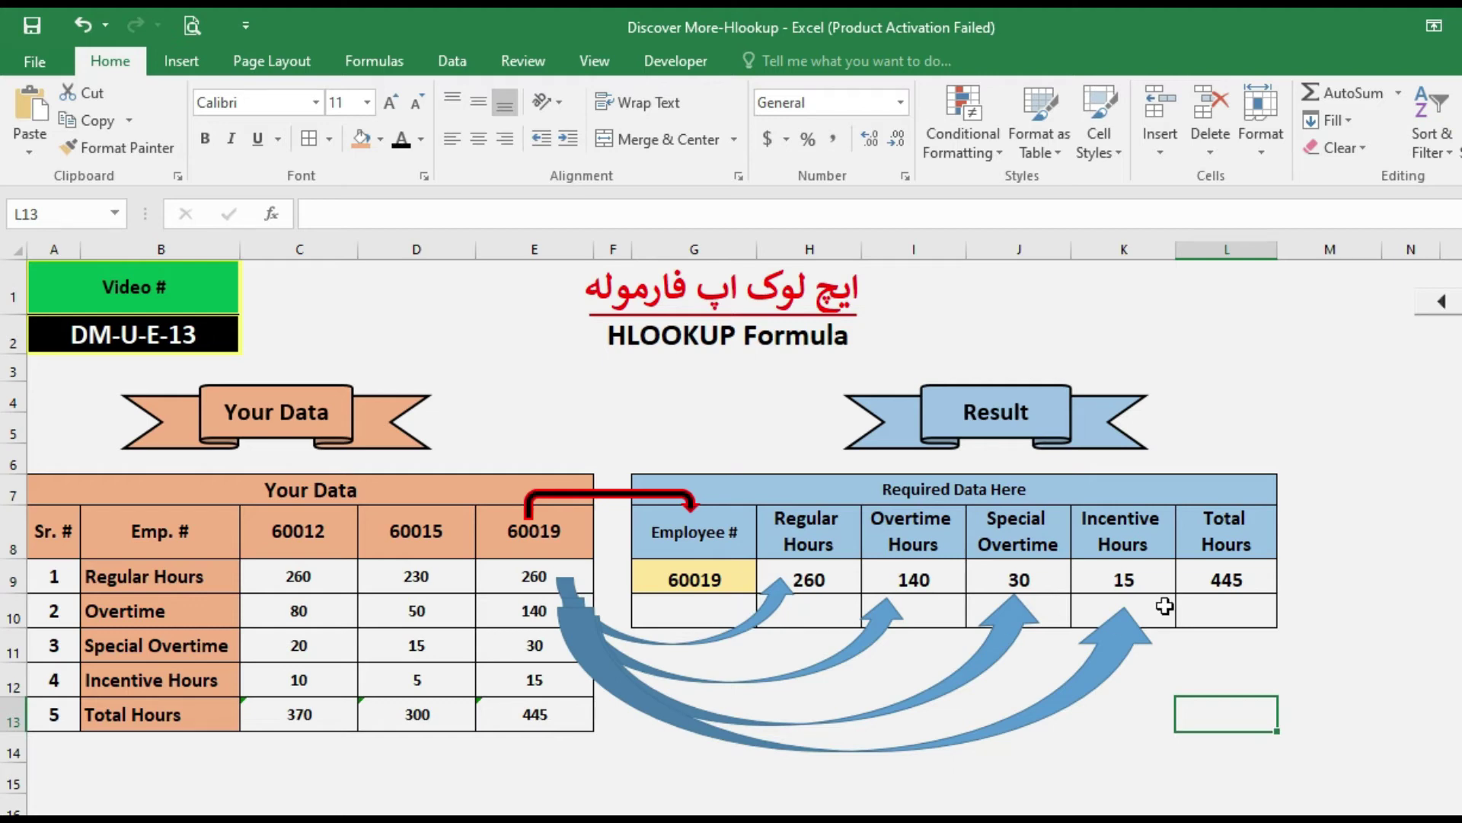
key("alt+l")
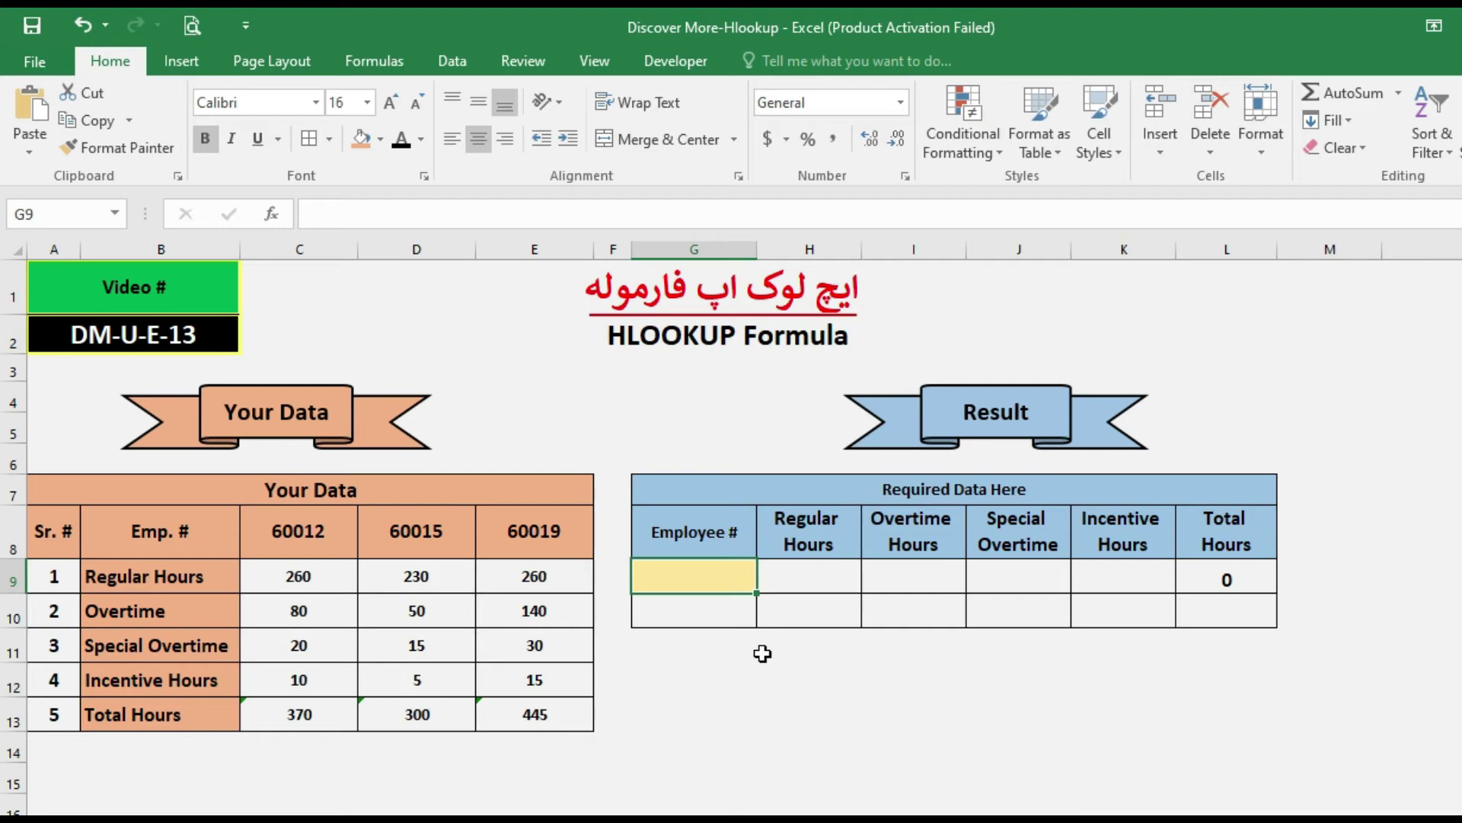
- Start an IF formula in the Regular Hours cell H9 with the logical test G9<>""
scroll(816, 696, "up", 1)
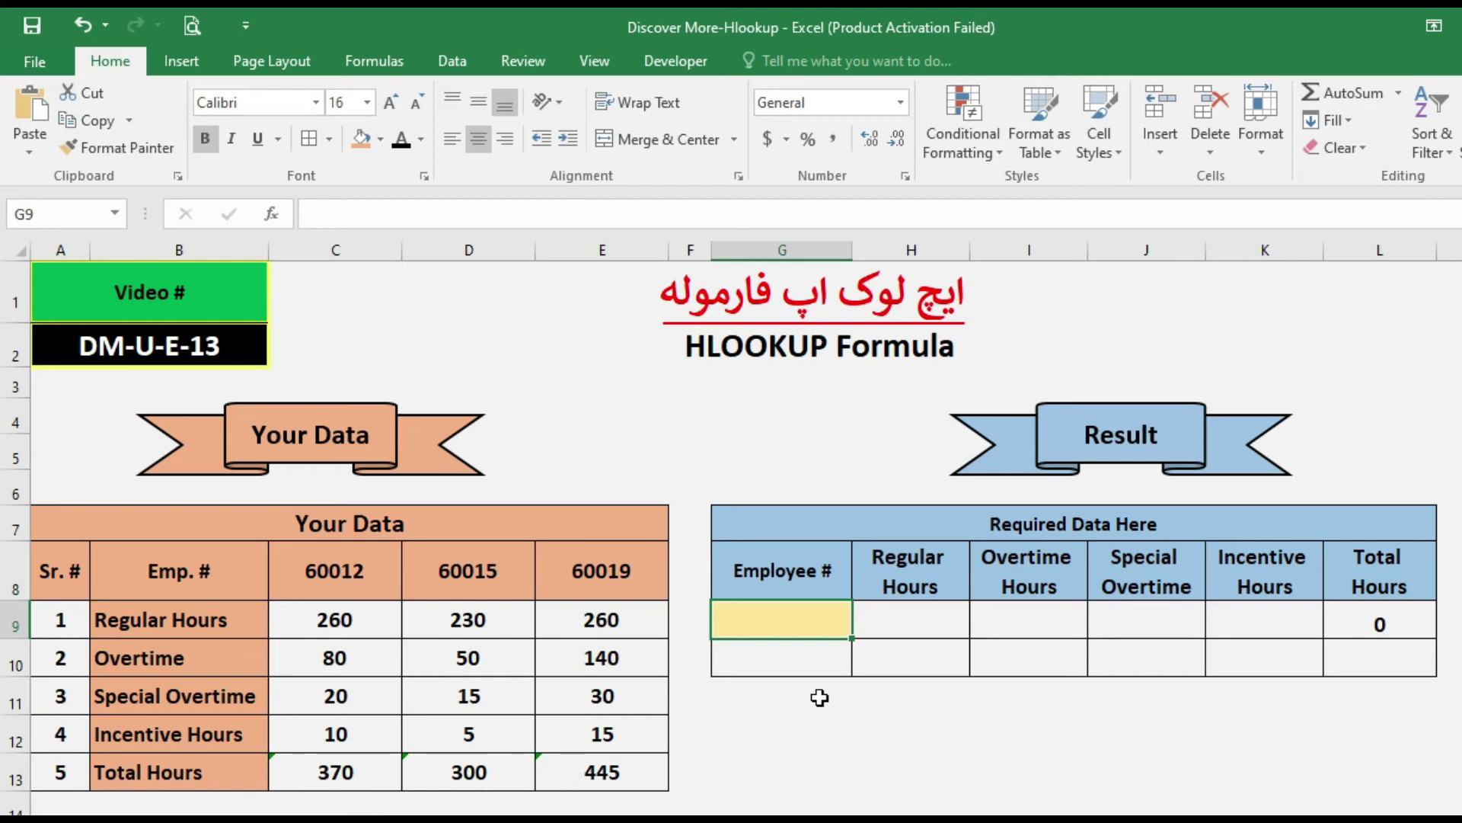
key("Right")
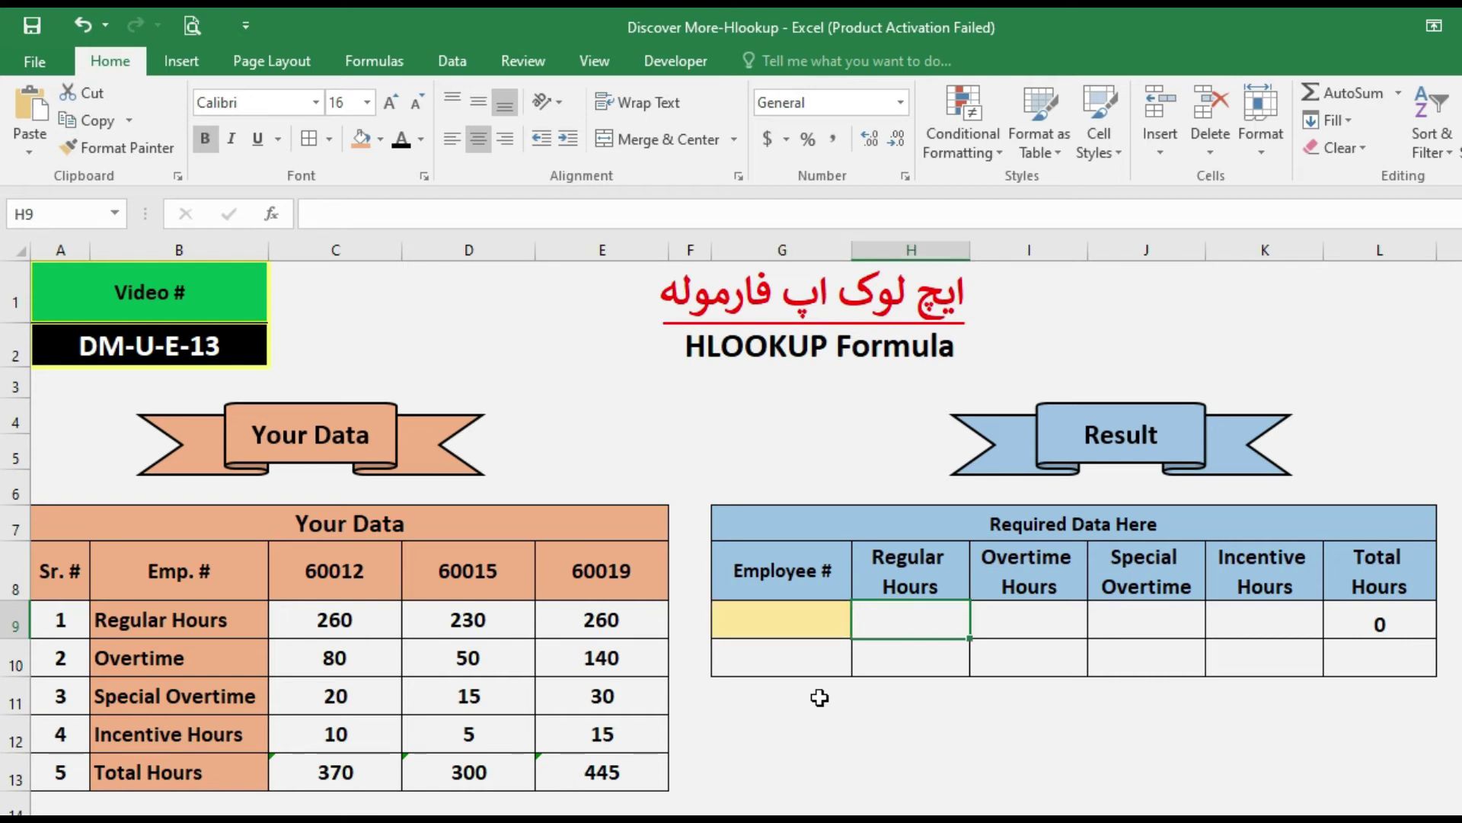
type("=IF(")
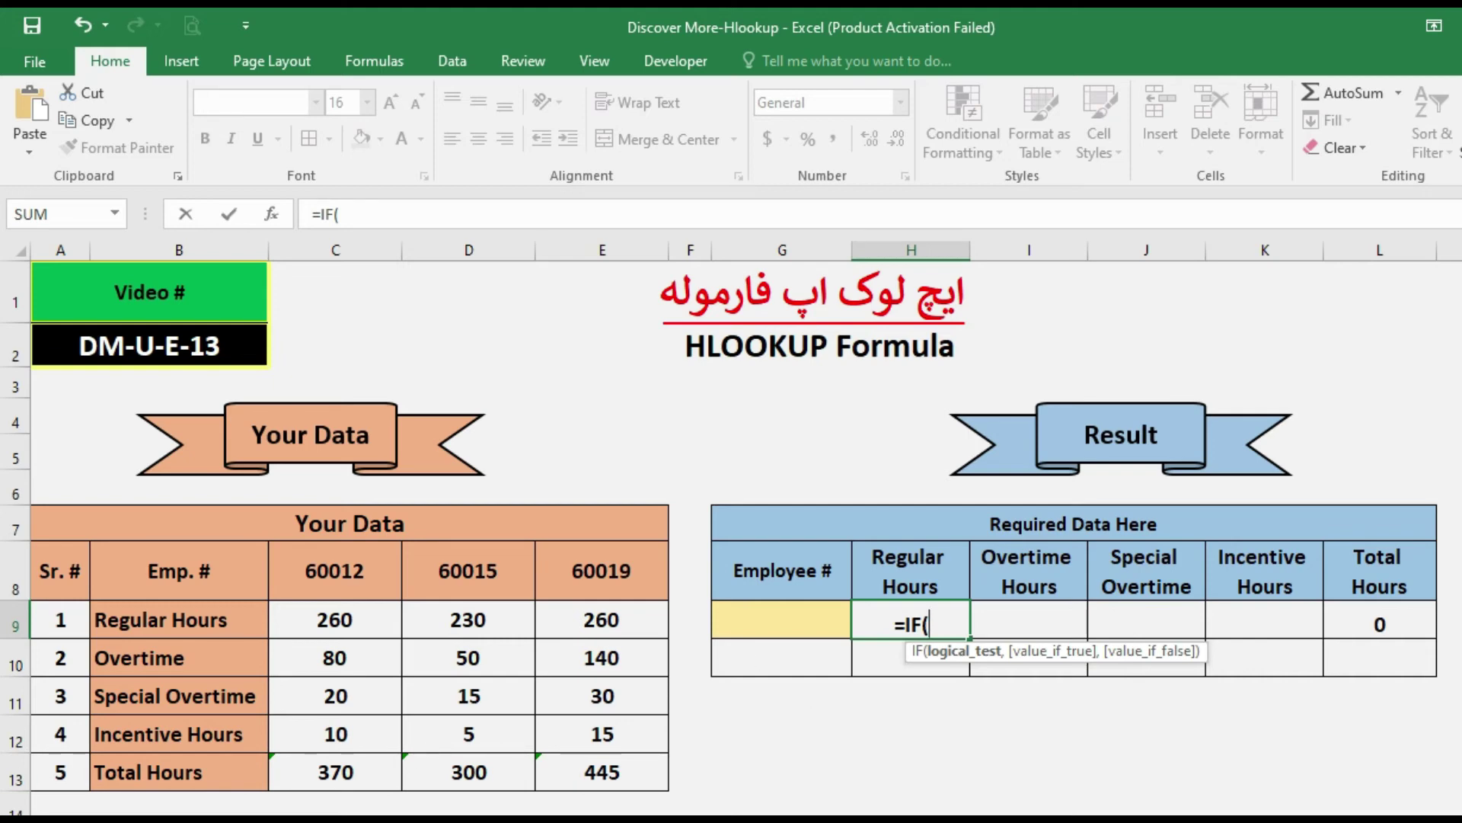
left_click(781, 623)
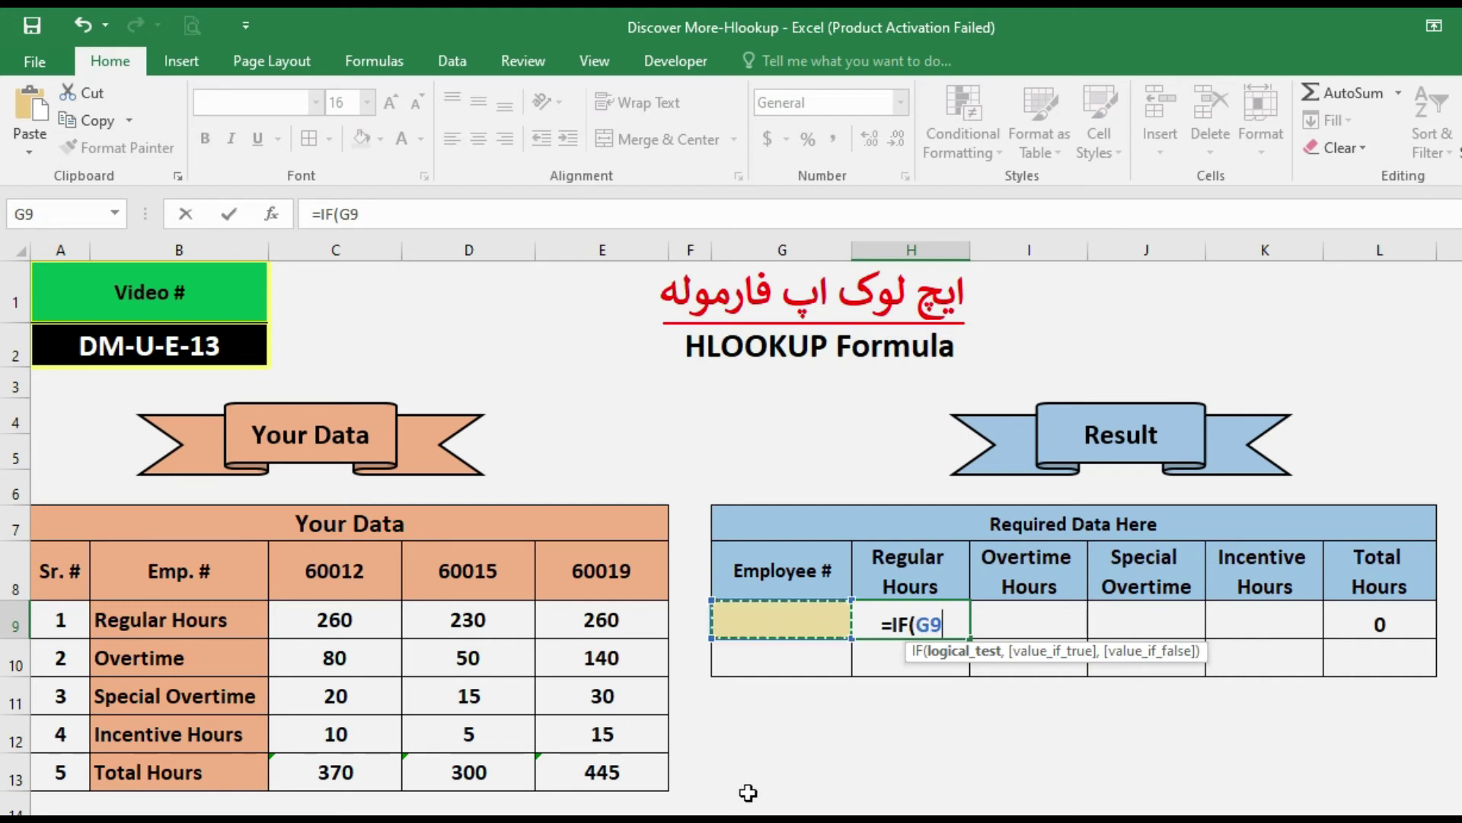
type("<>\"\"")
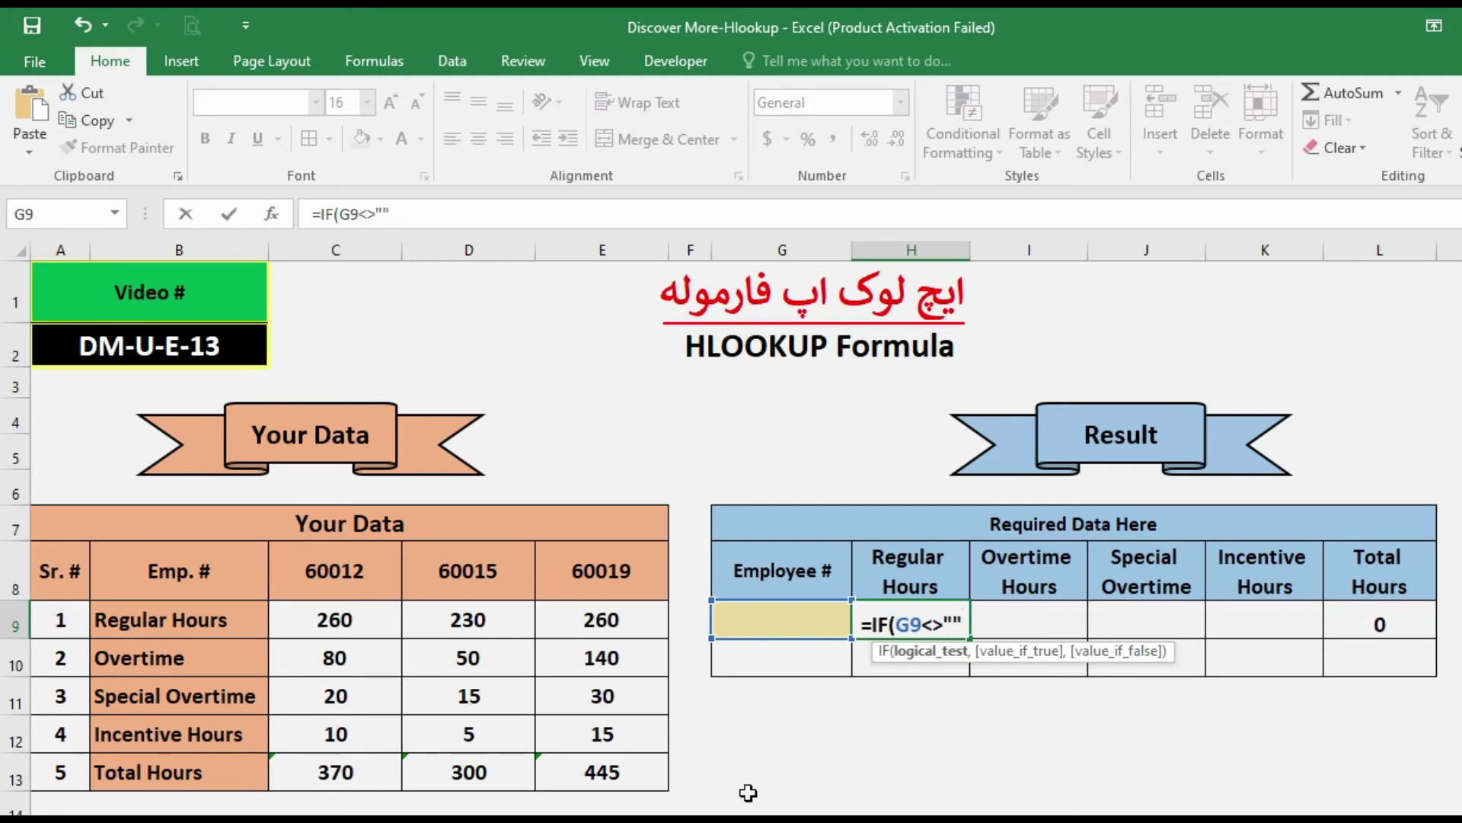
type(",")
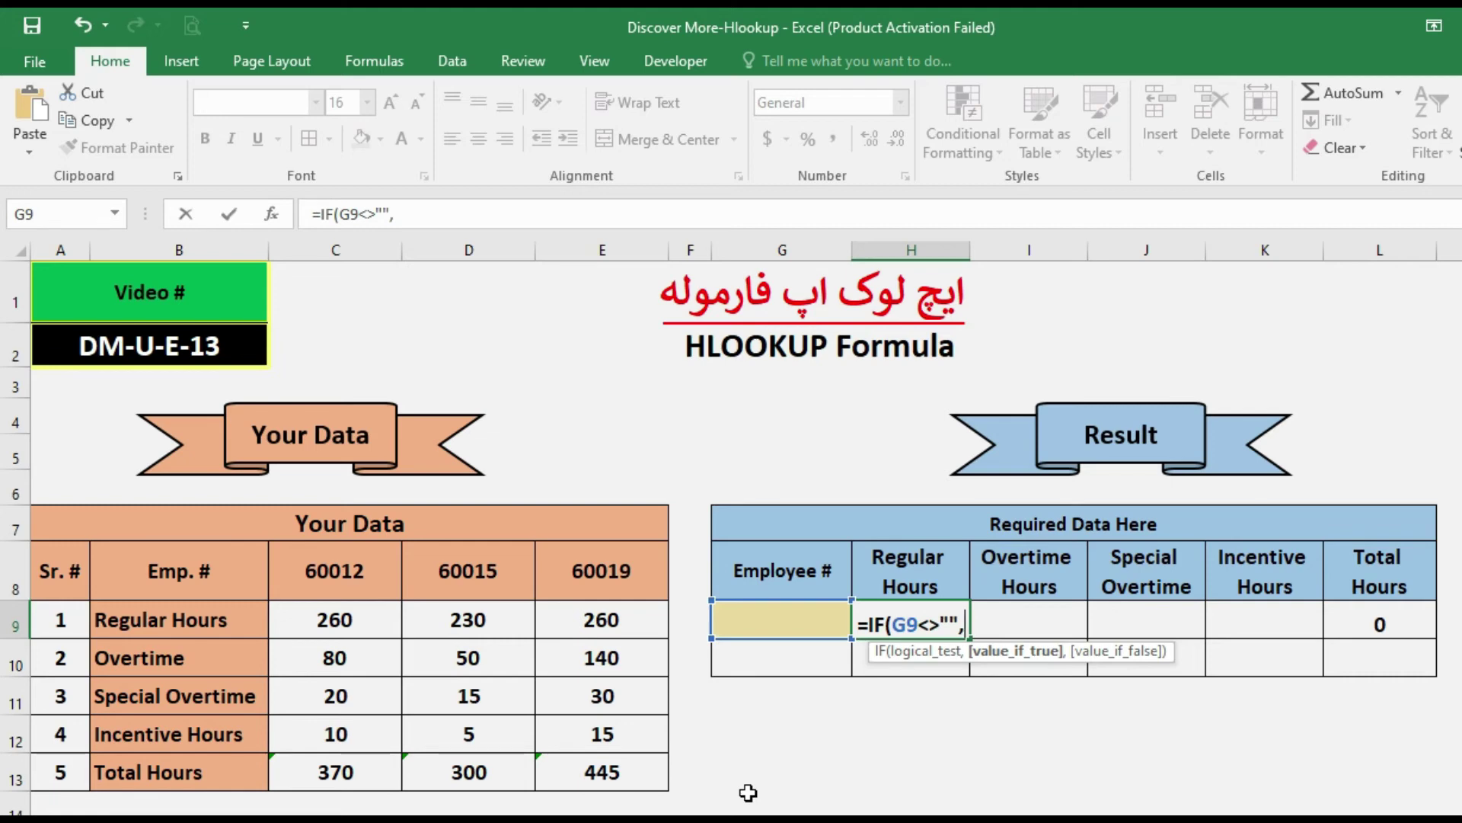
- Add HLOOKUP(G9,B8:E13,2,FALSE) as the value-if-true argument of the IF formula in H9
type("HLOOKUP(")
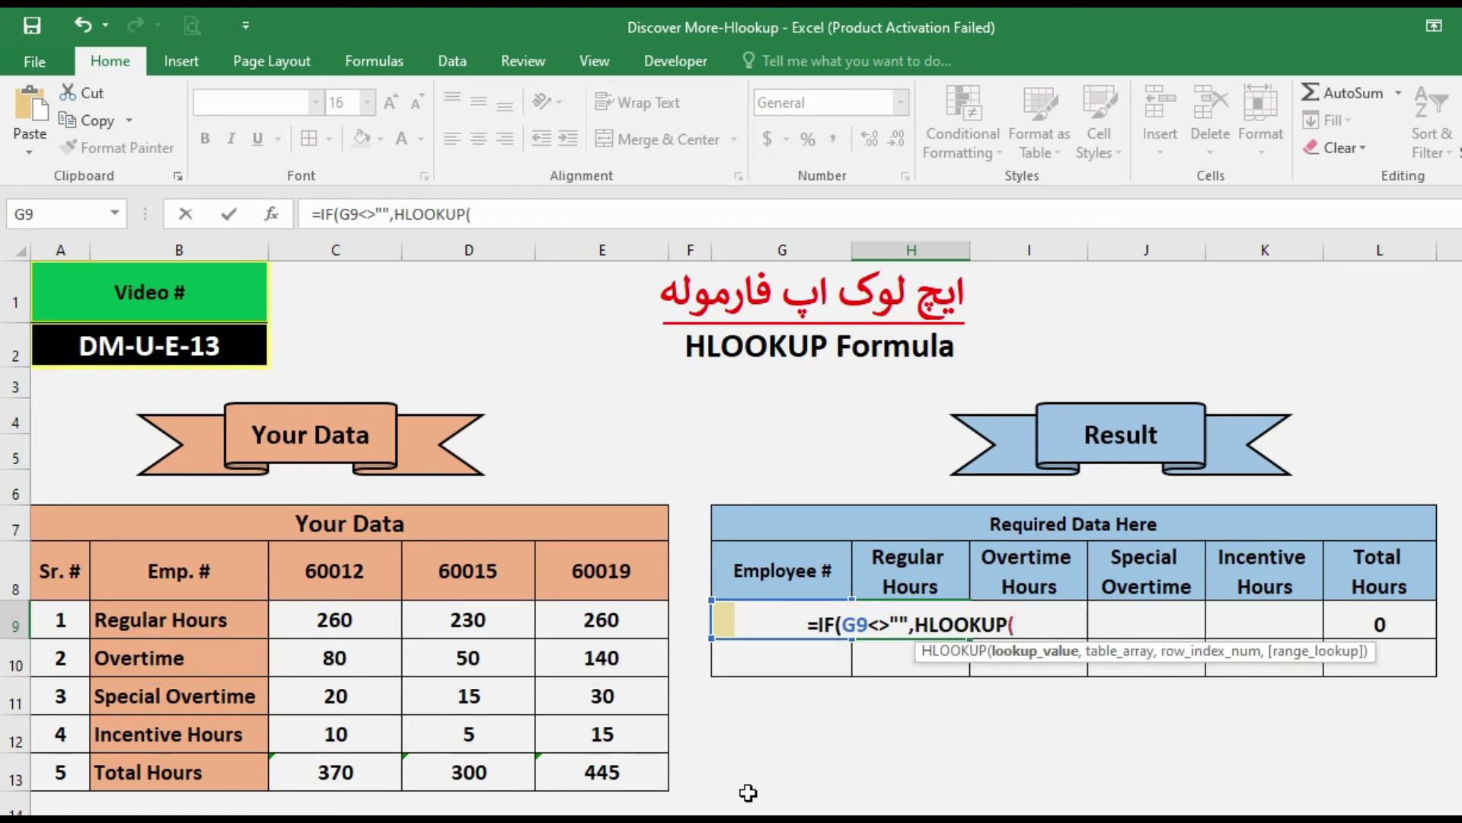
left_click(720, 618)
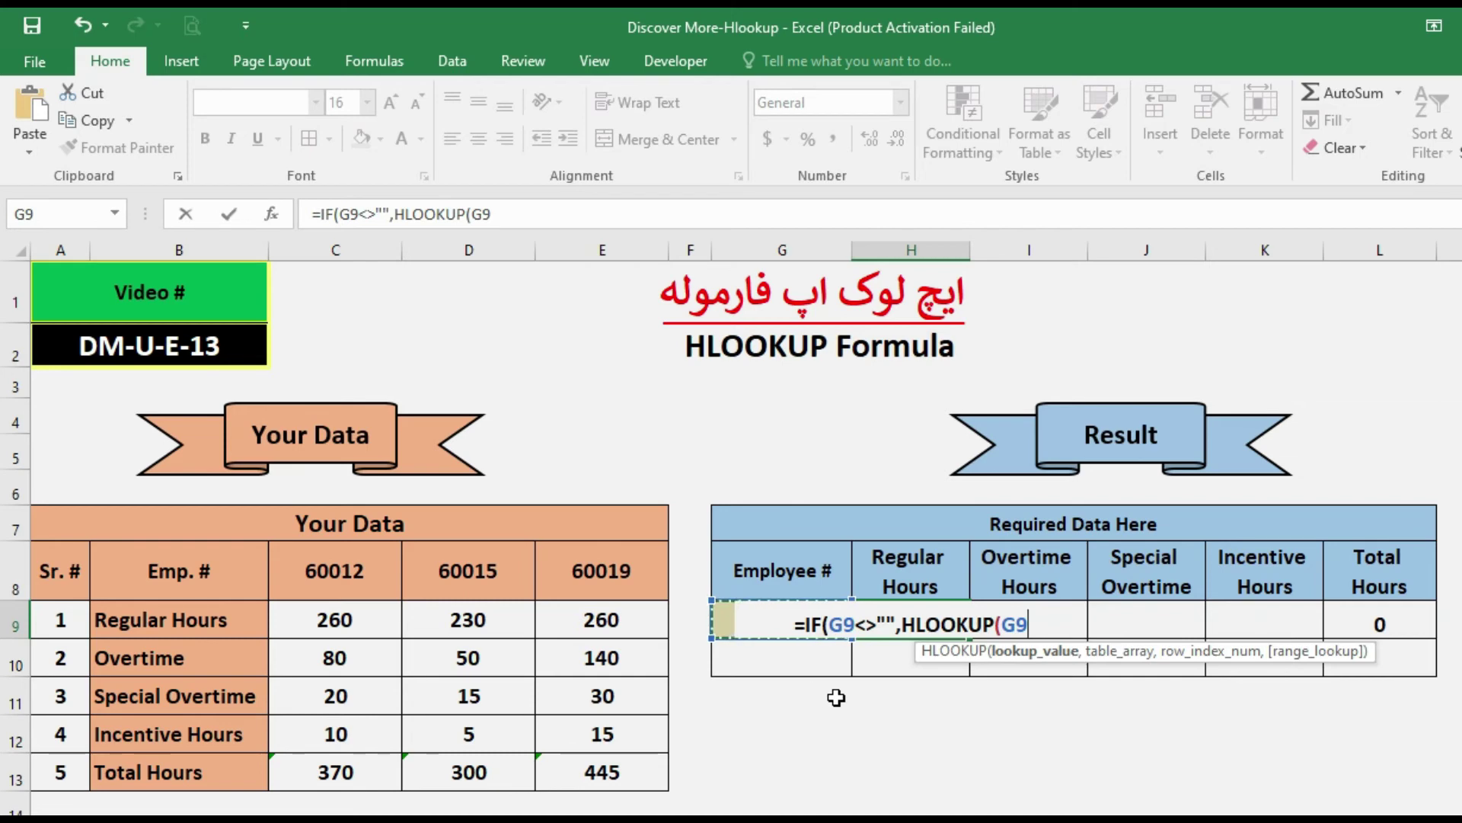
type(",")
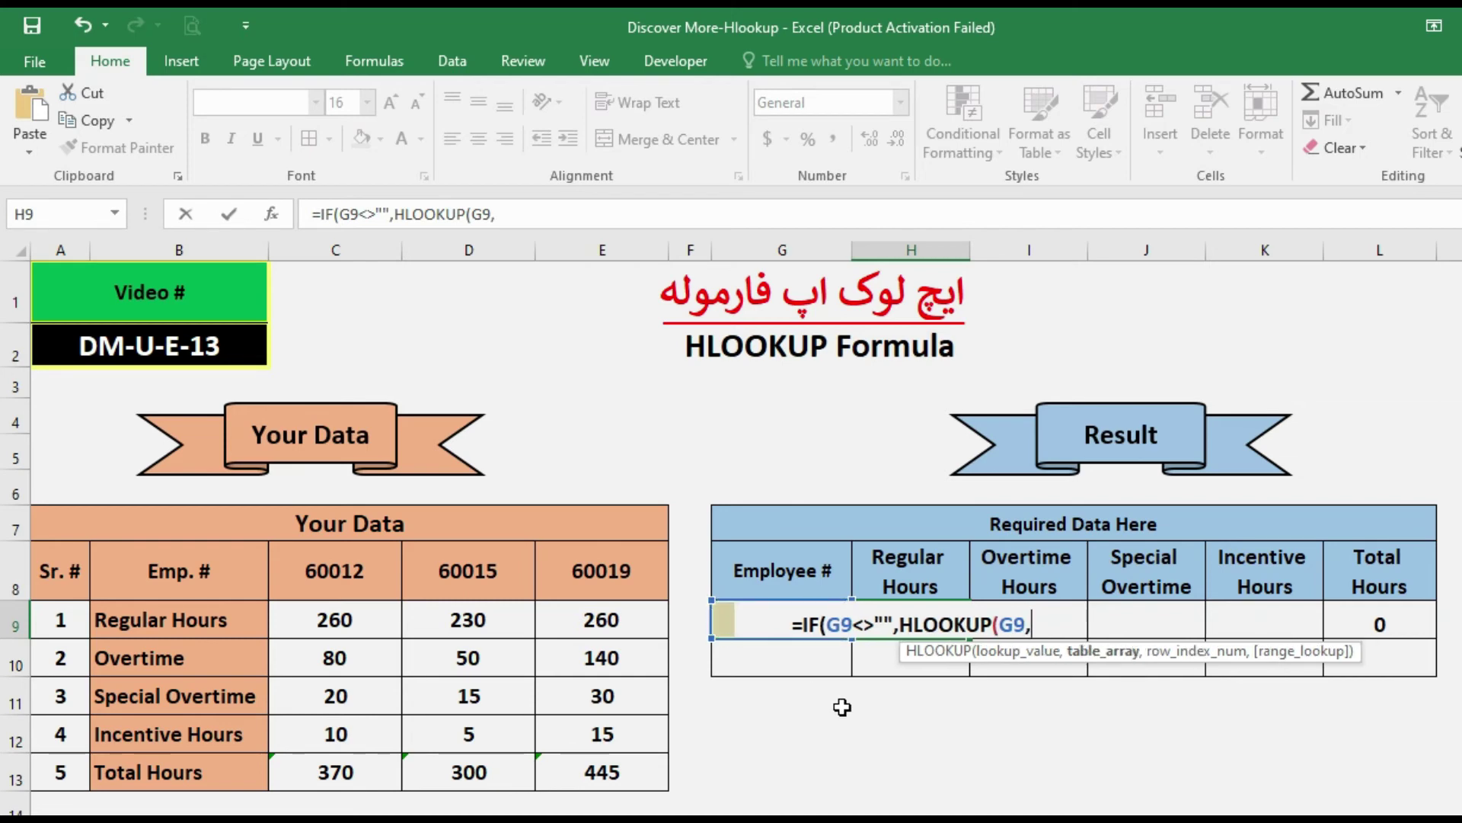
left_click(204, 585)
left_click_drag(287, 646, 593, 770)
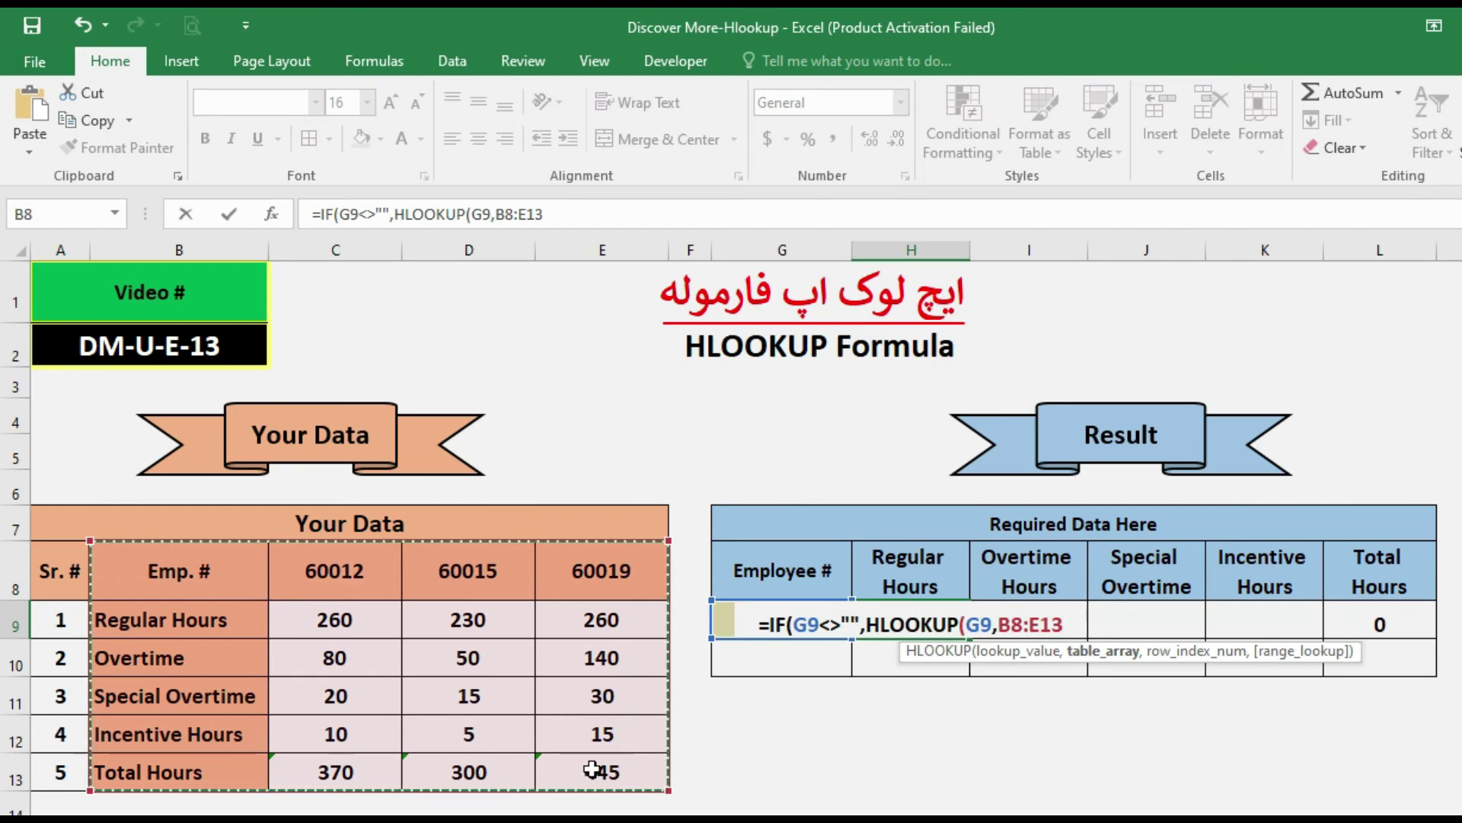
type(",")
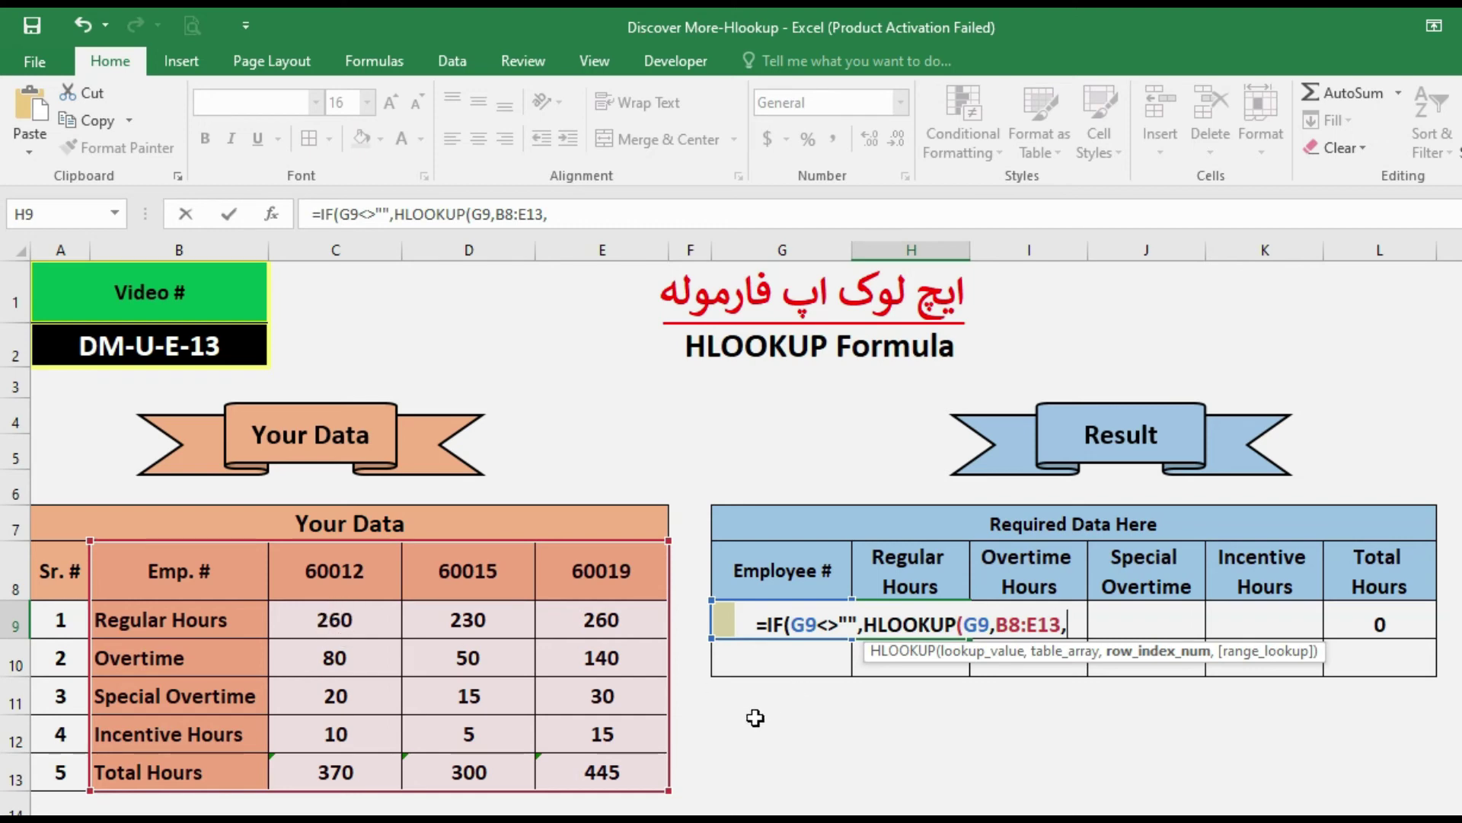
type("2")
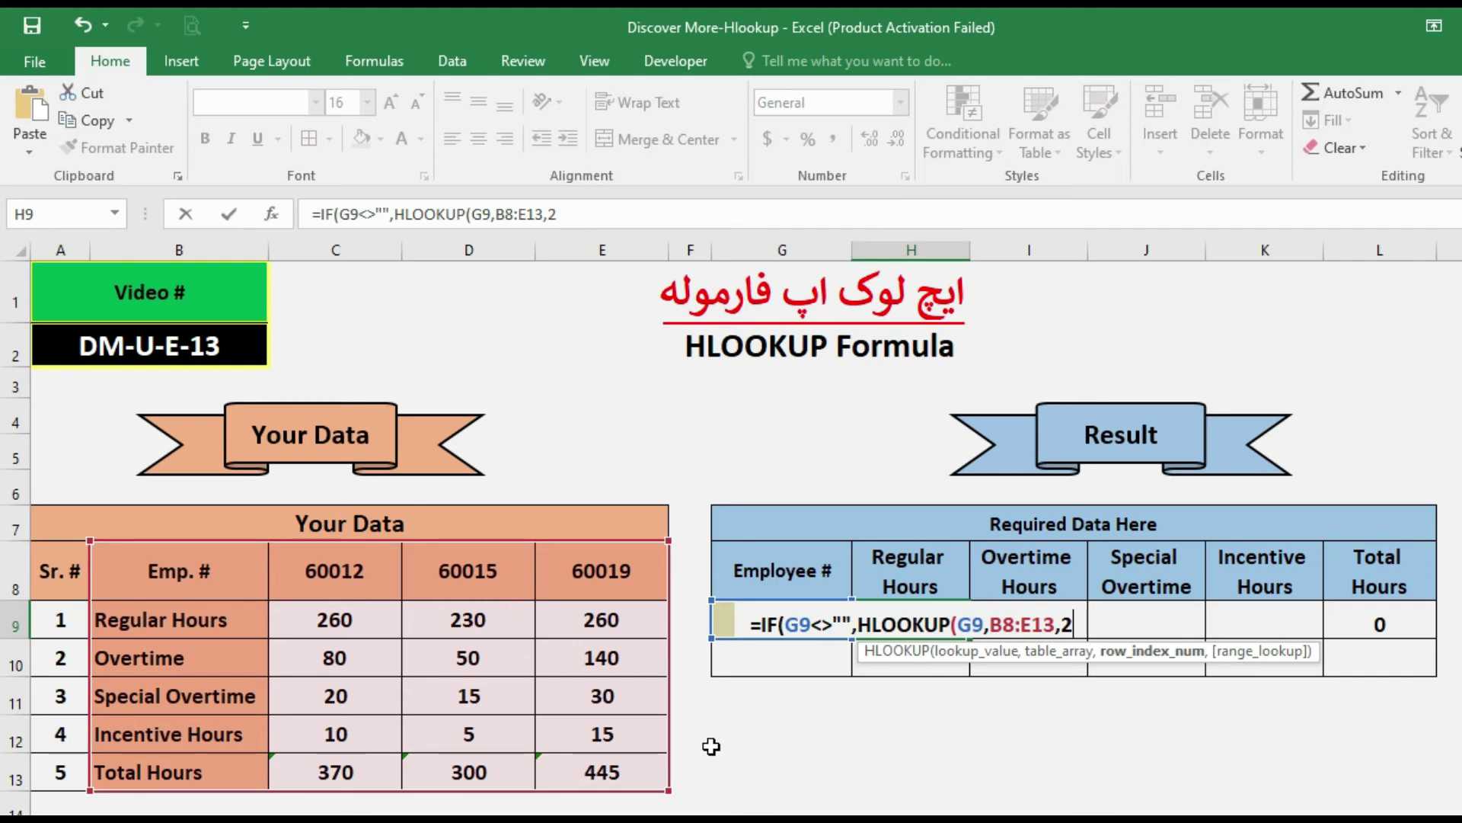
type(",FALSE")
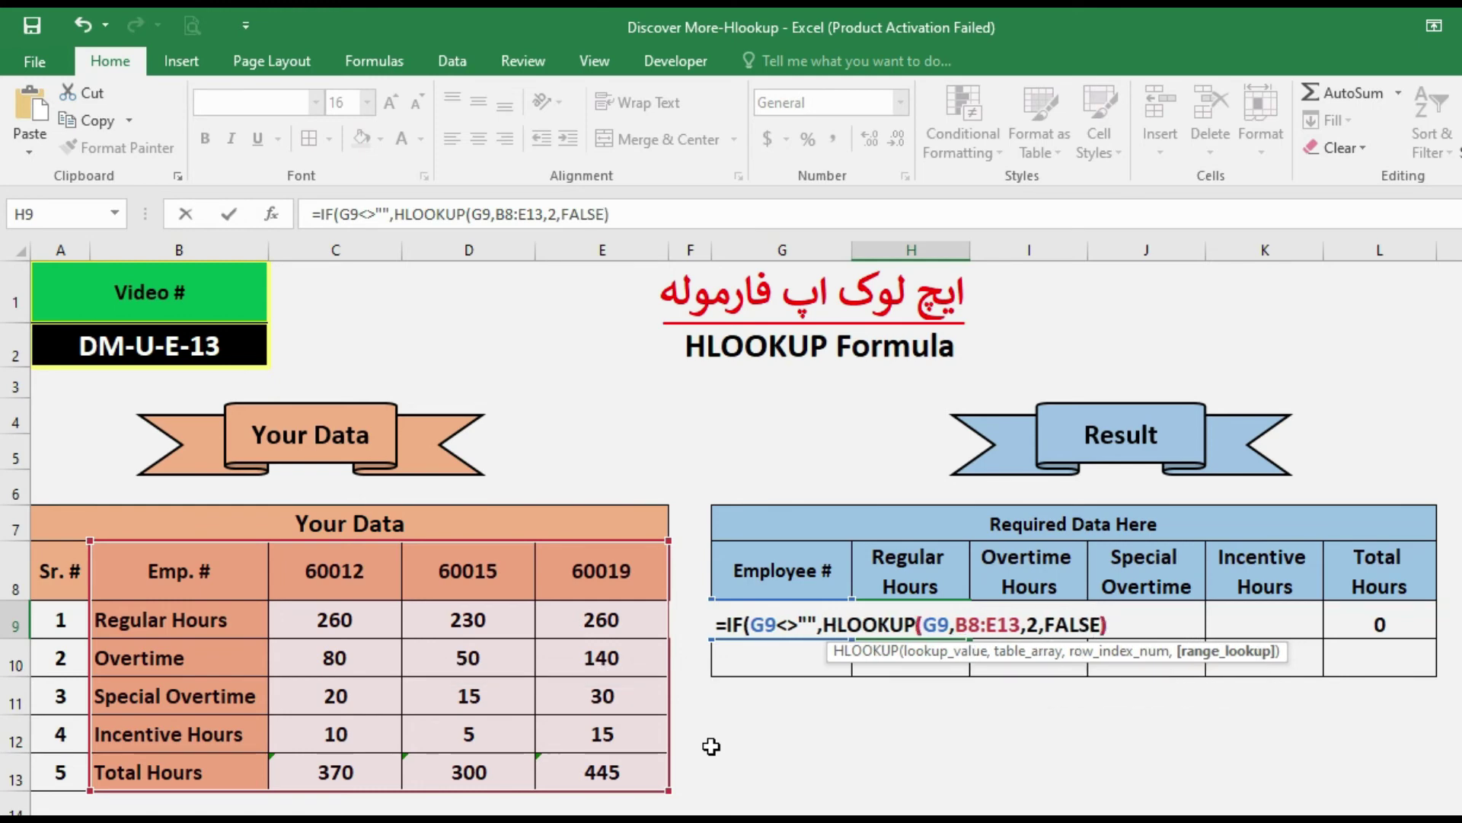
type(")")
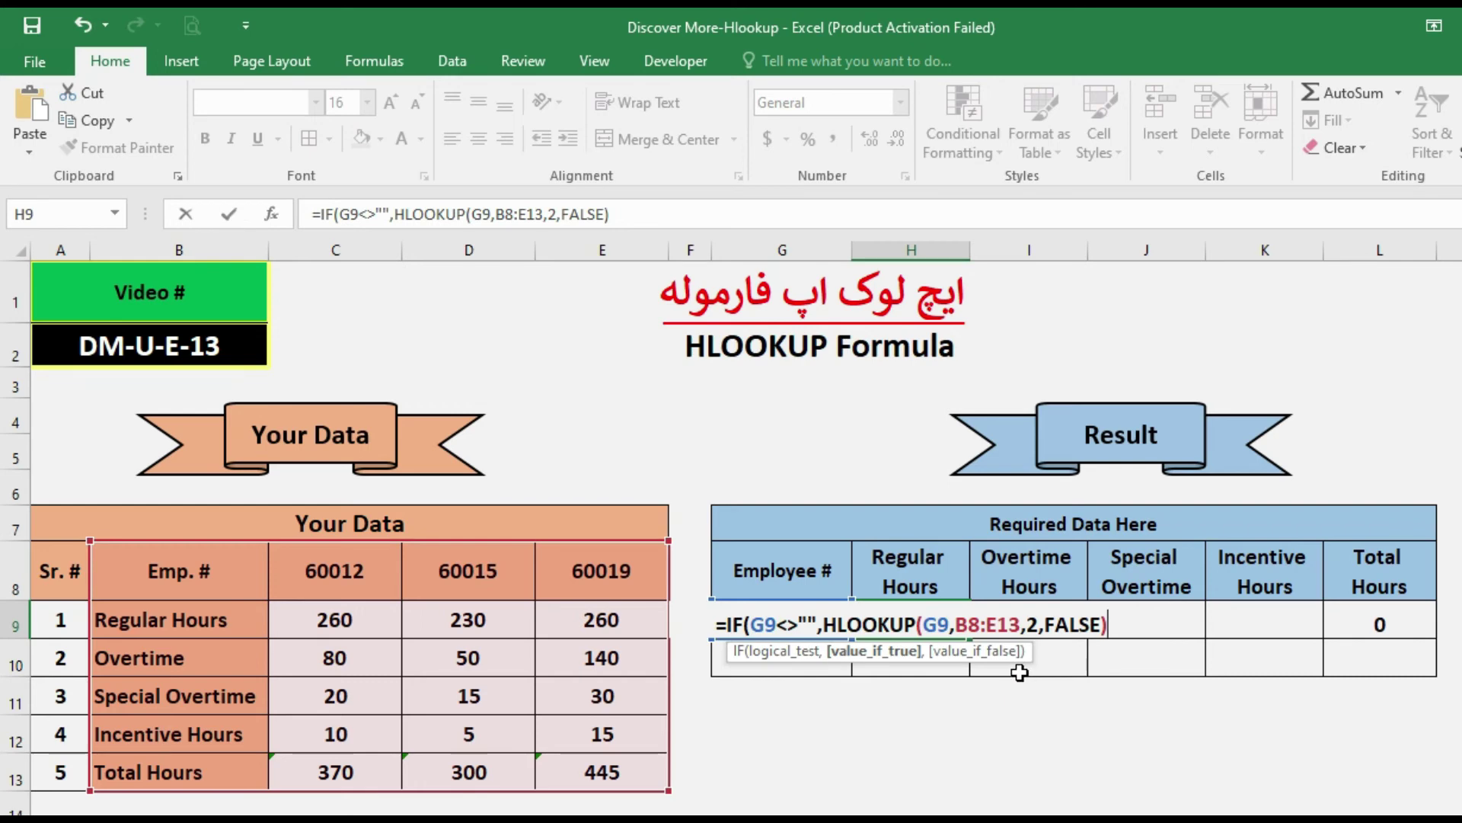
- Complete the IF formula in H9 with "EMPTY" as the value-if-false argument
type(",")
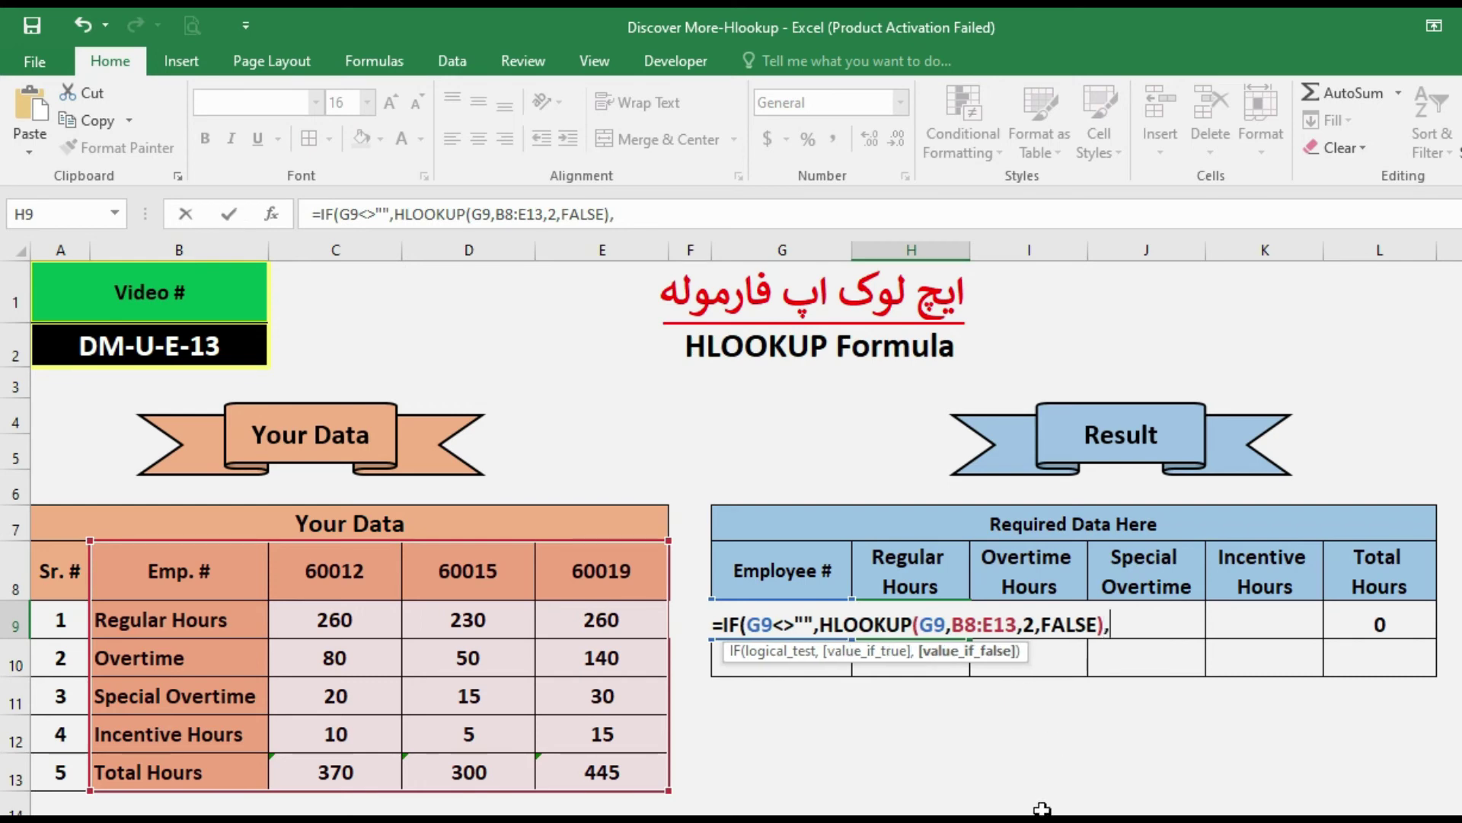
type("\"")
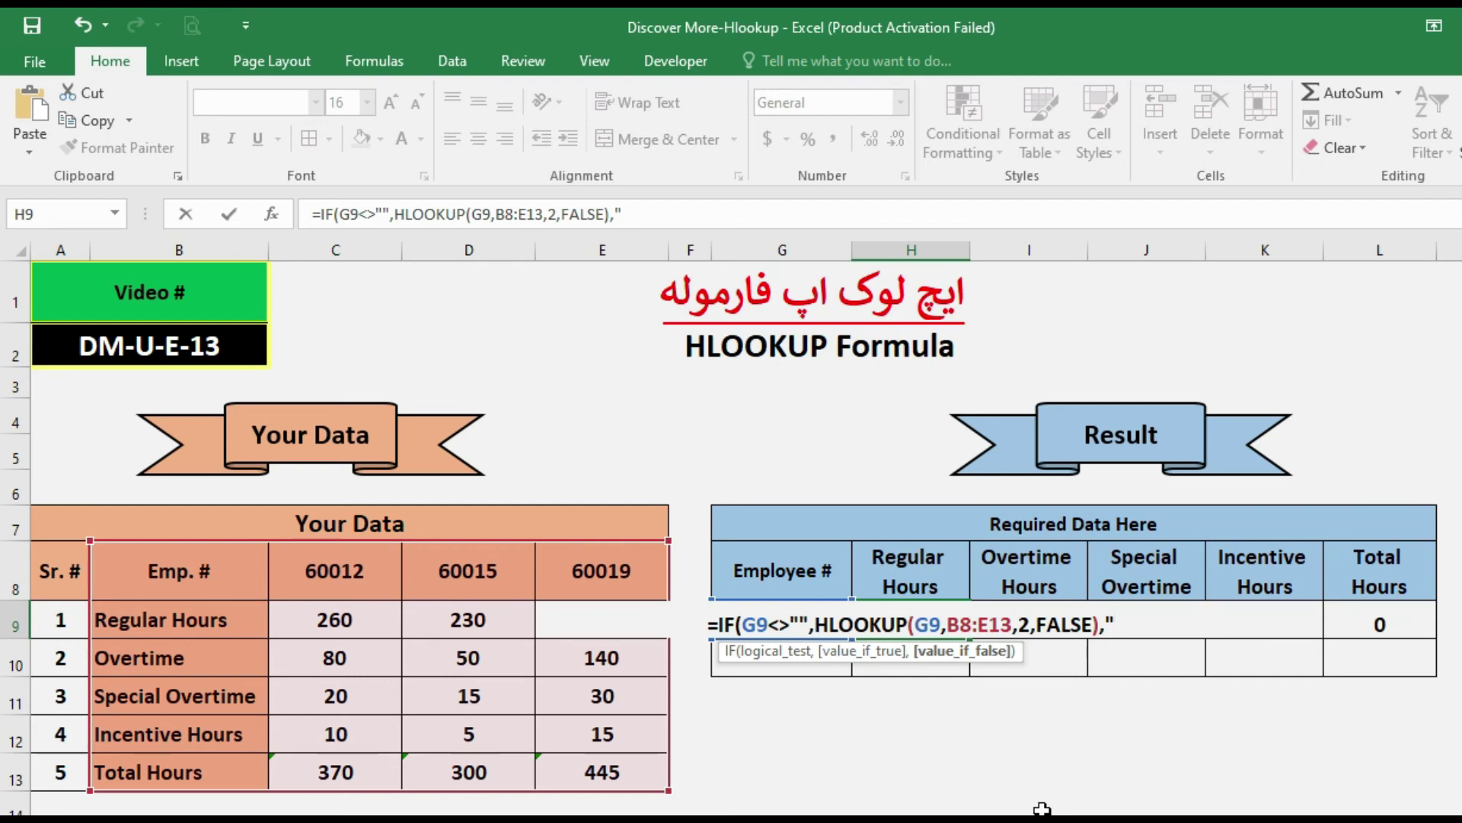
type("EM")
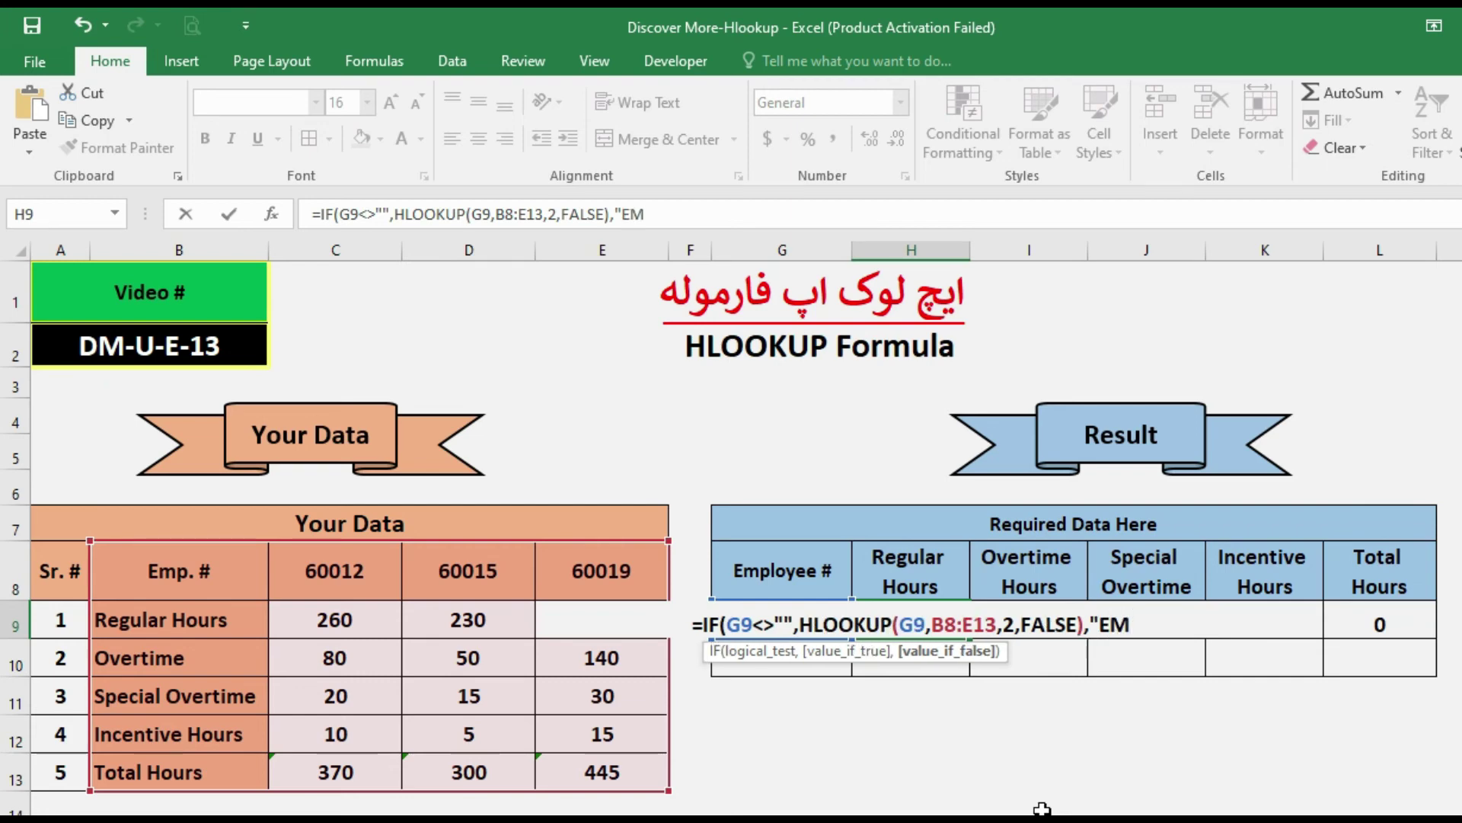
type("PTY")
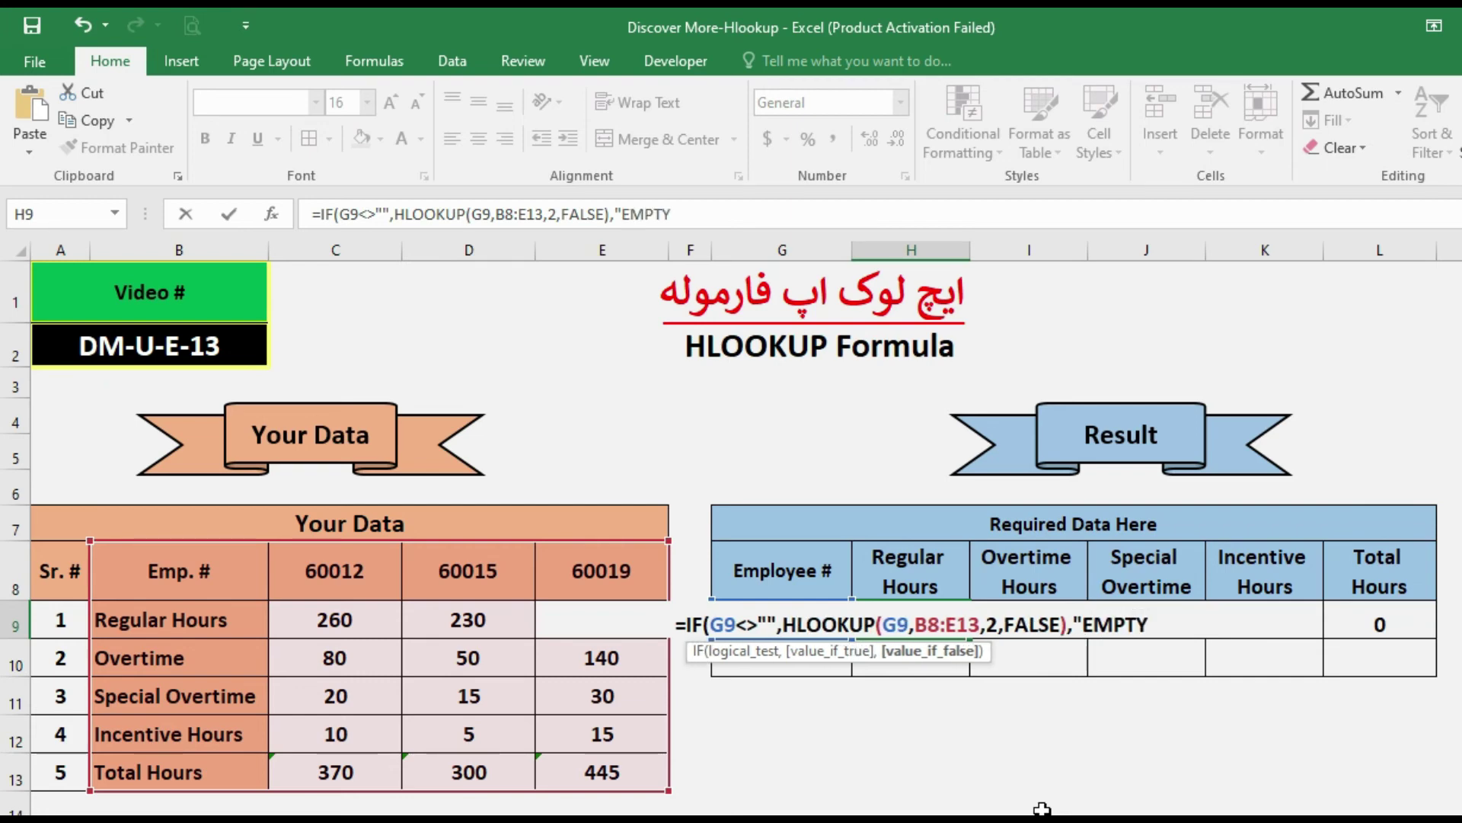
type("\"")
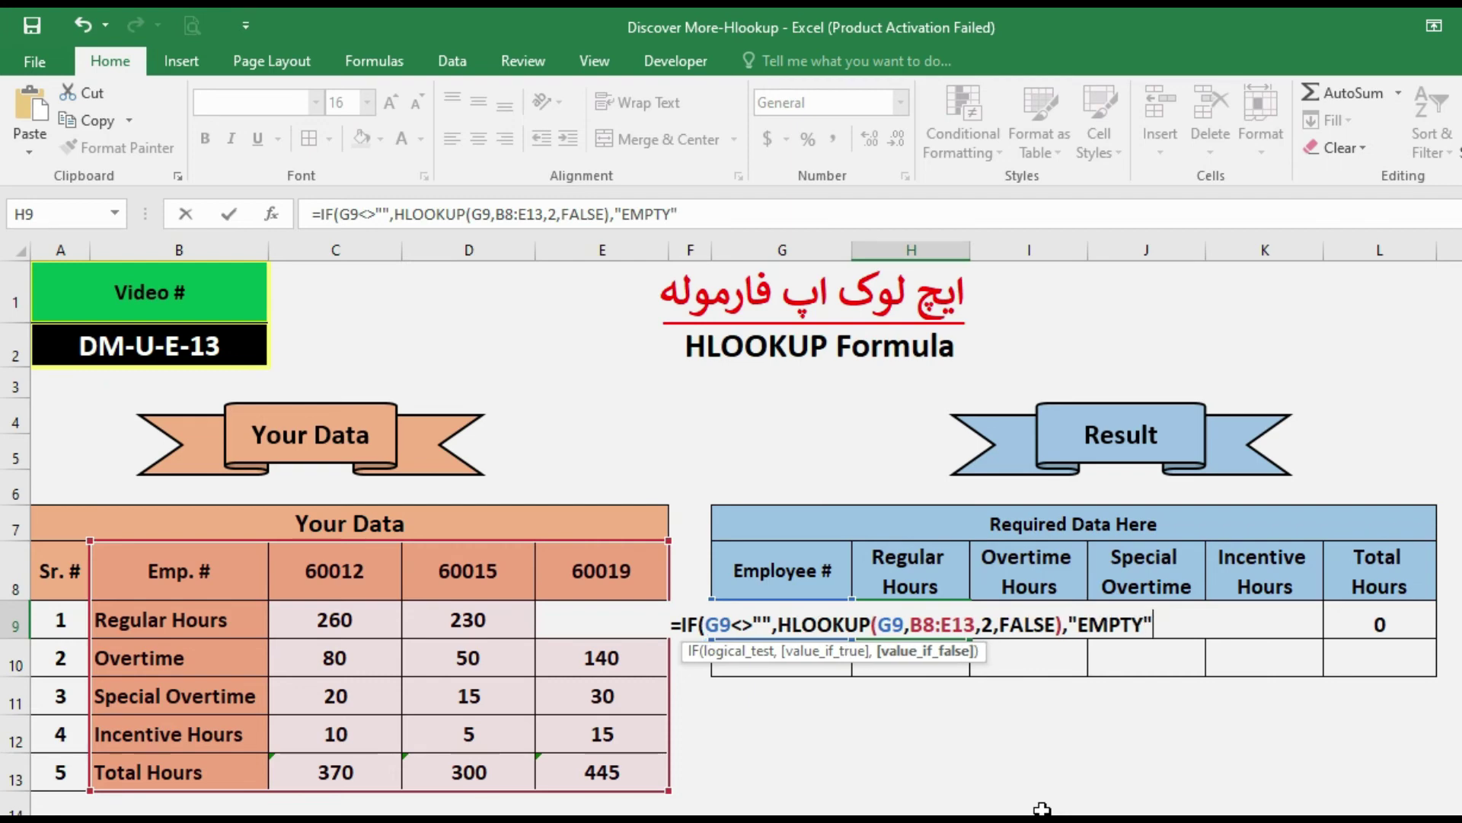
type(")")
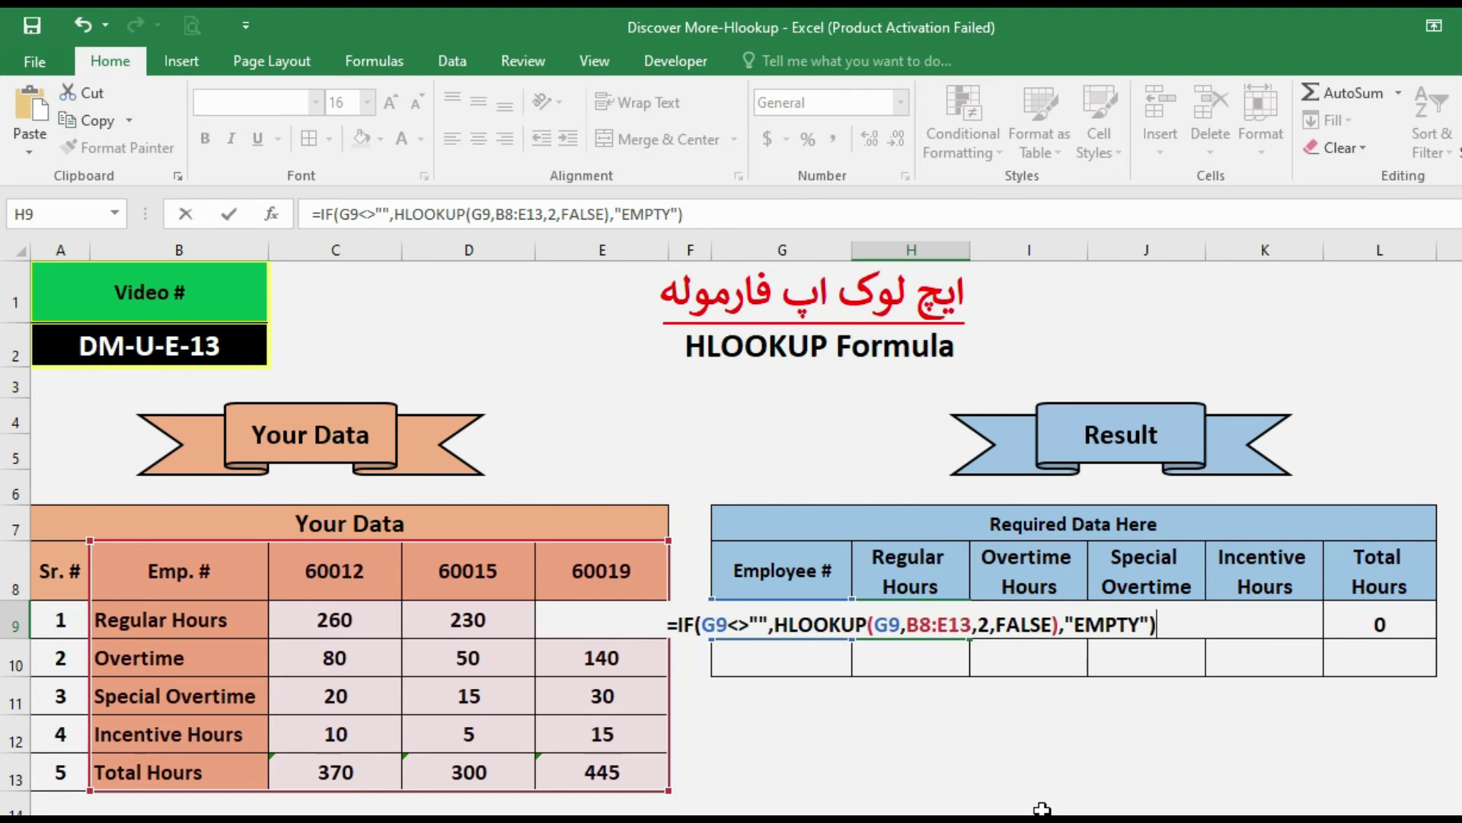
key("Return")
key("Up")
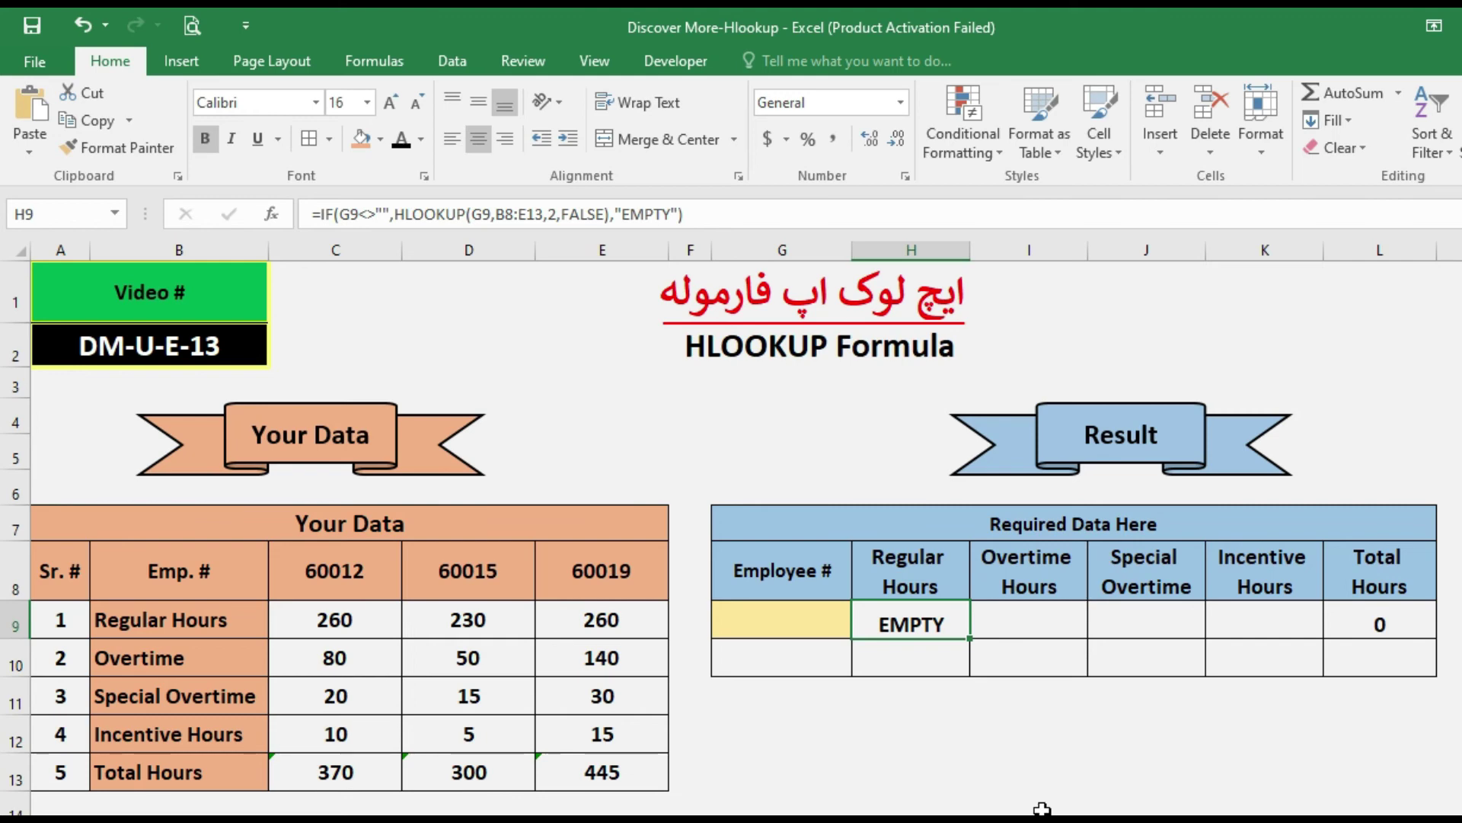
- Set the Employee # in G9 to the employee number heading column D to test the Regular Hours formula
left_click(783, 625)
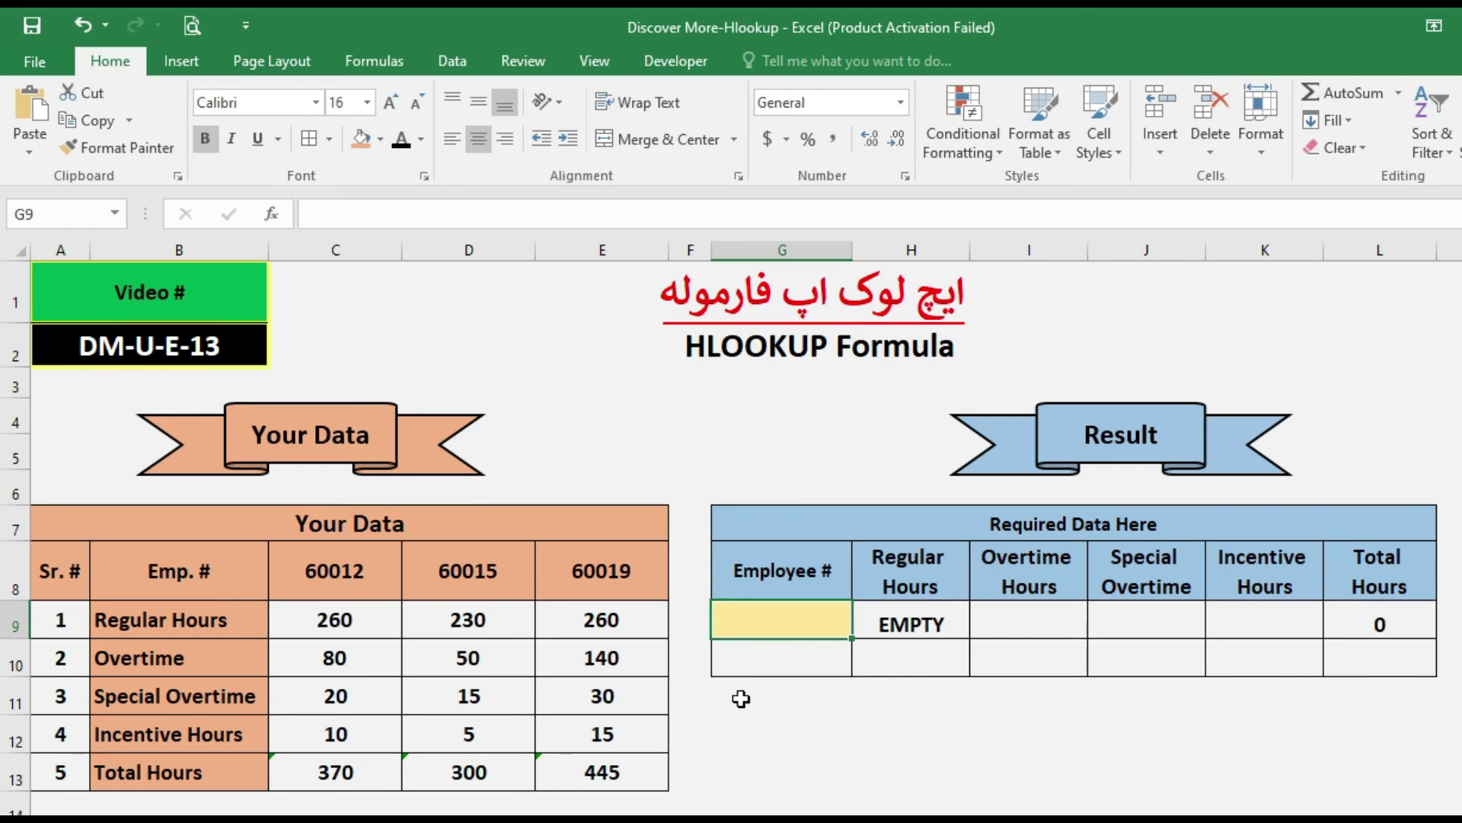
type("60015")
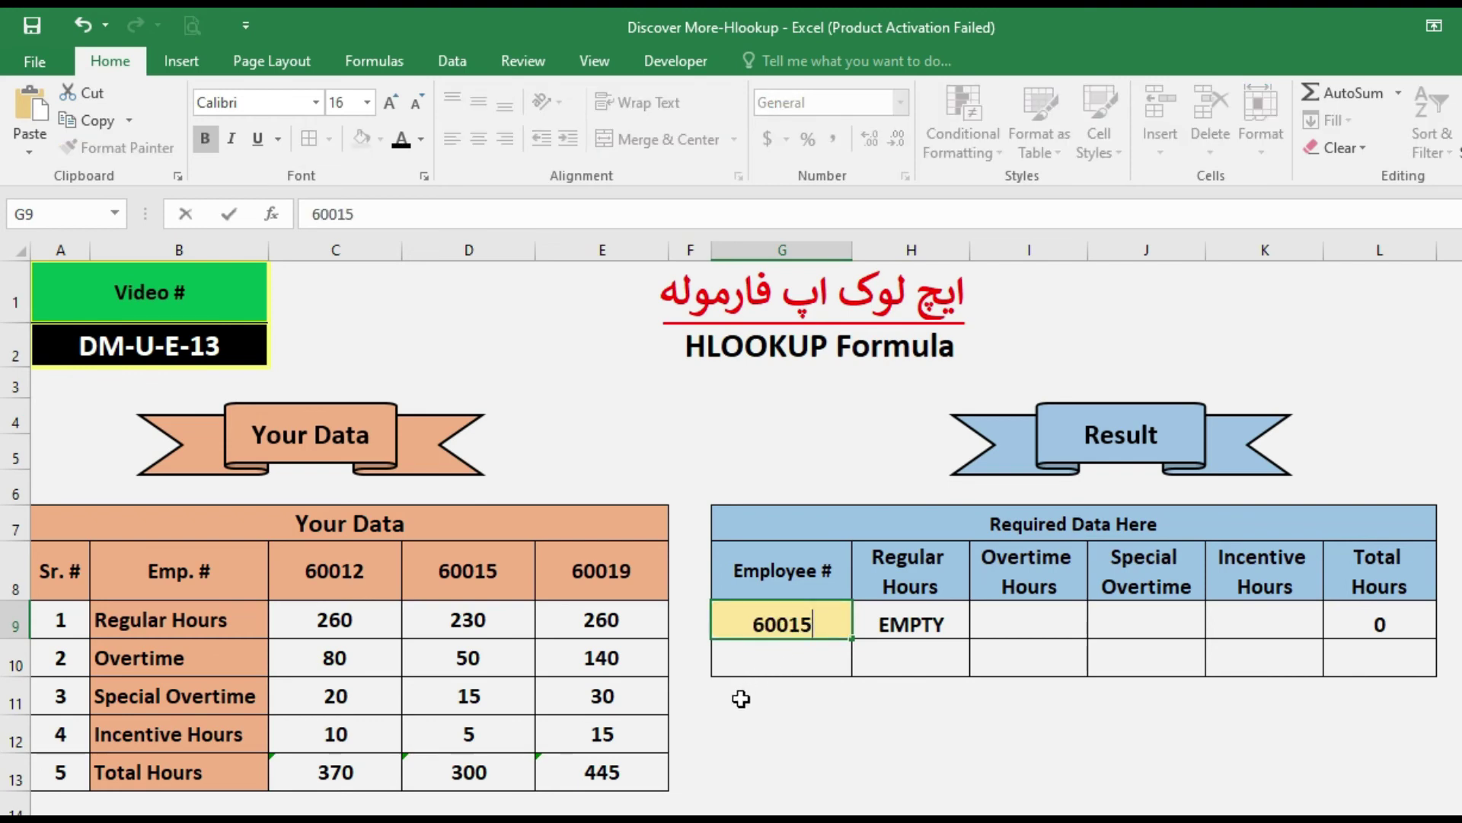
key("Return")
key("Up")
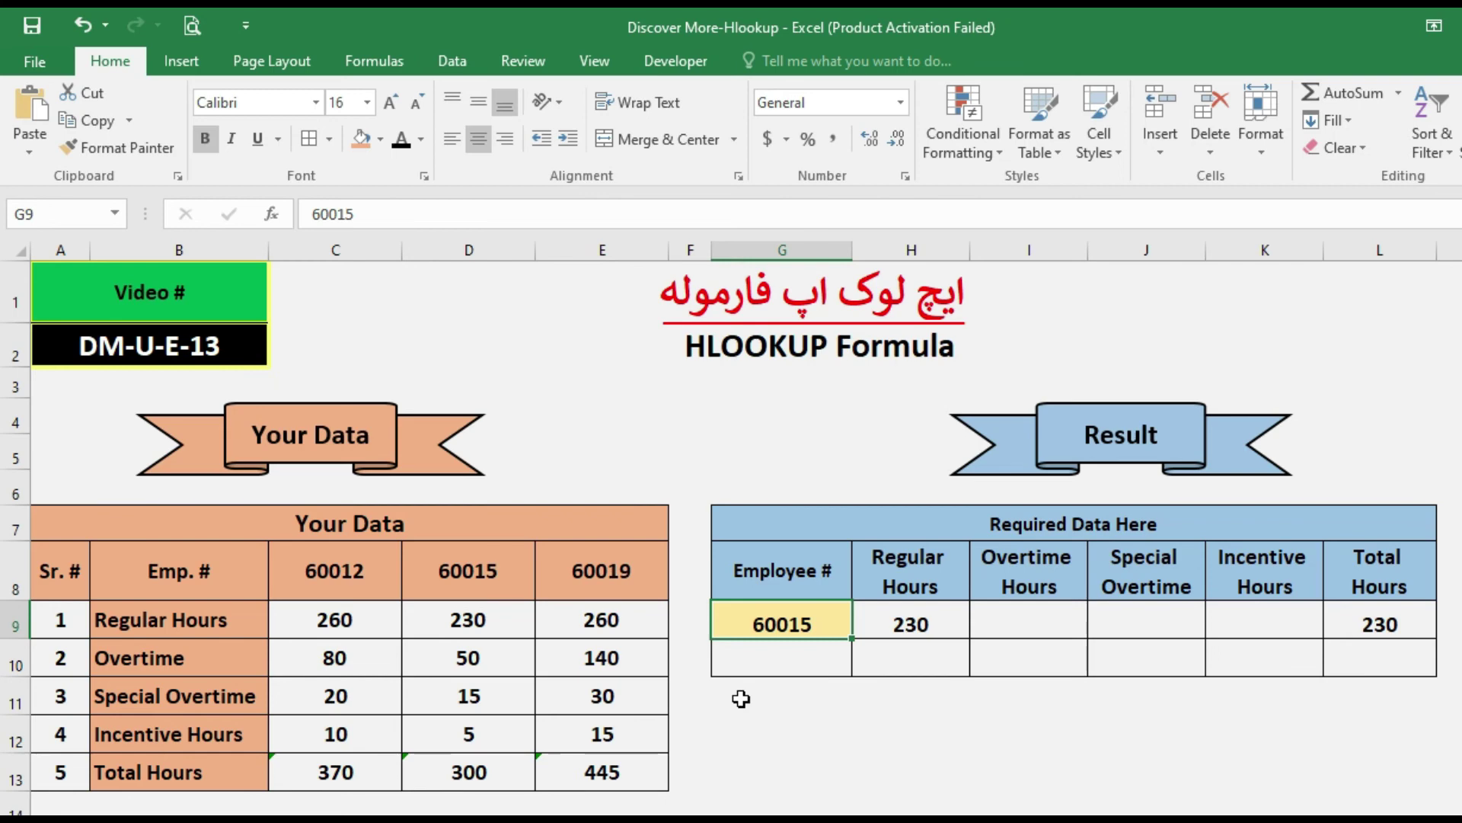
- Copy the full IF and HLOOKUP formula text from the Regular Hours cell H9
key("Right")
key("Right")
key("Left")
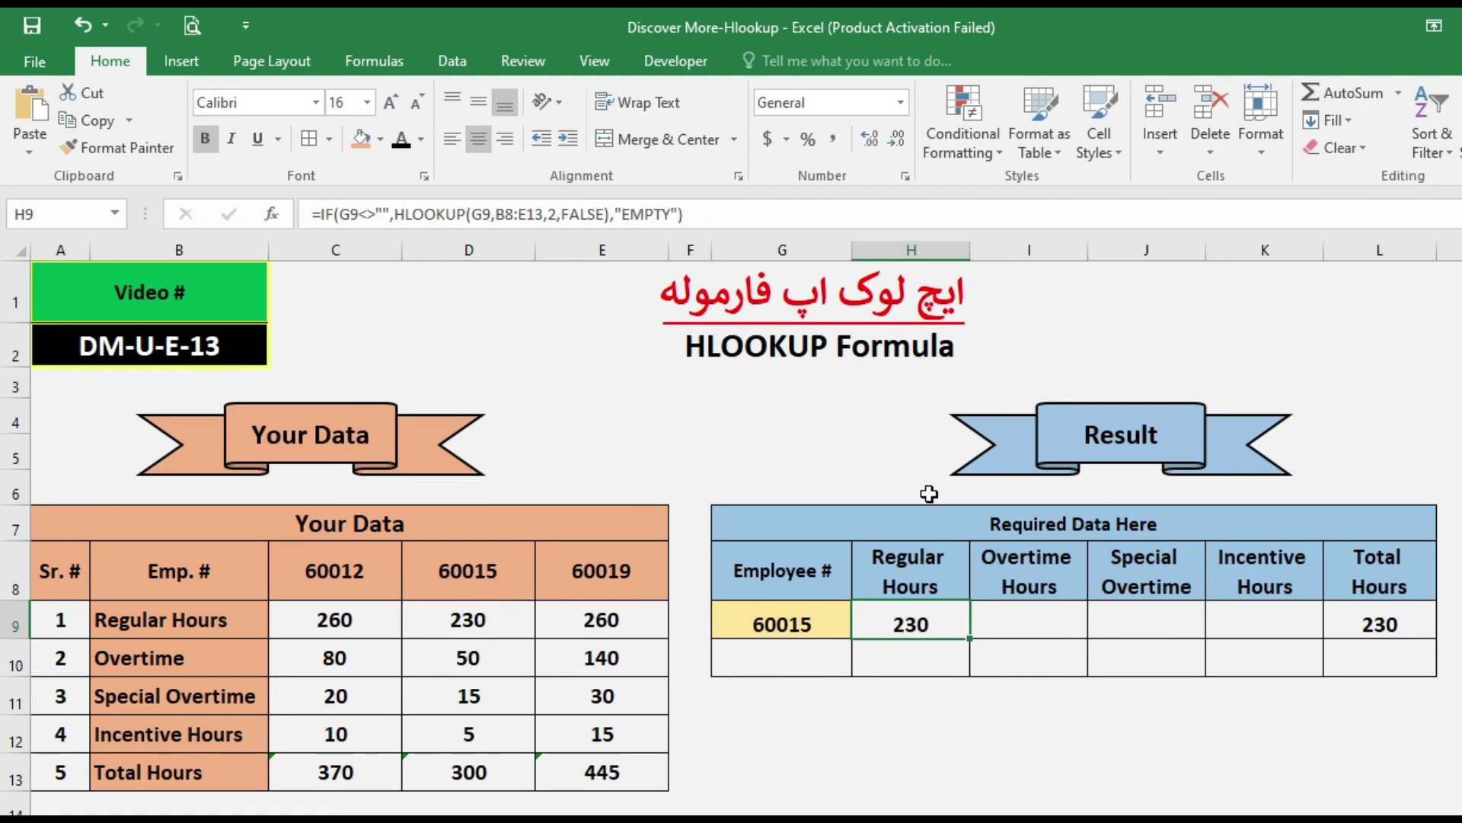
left_click(756, 214)
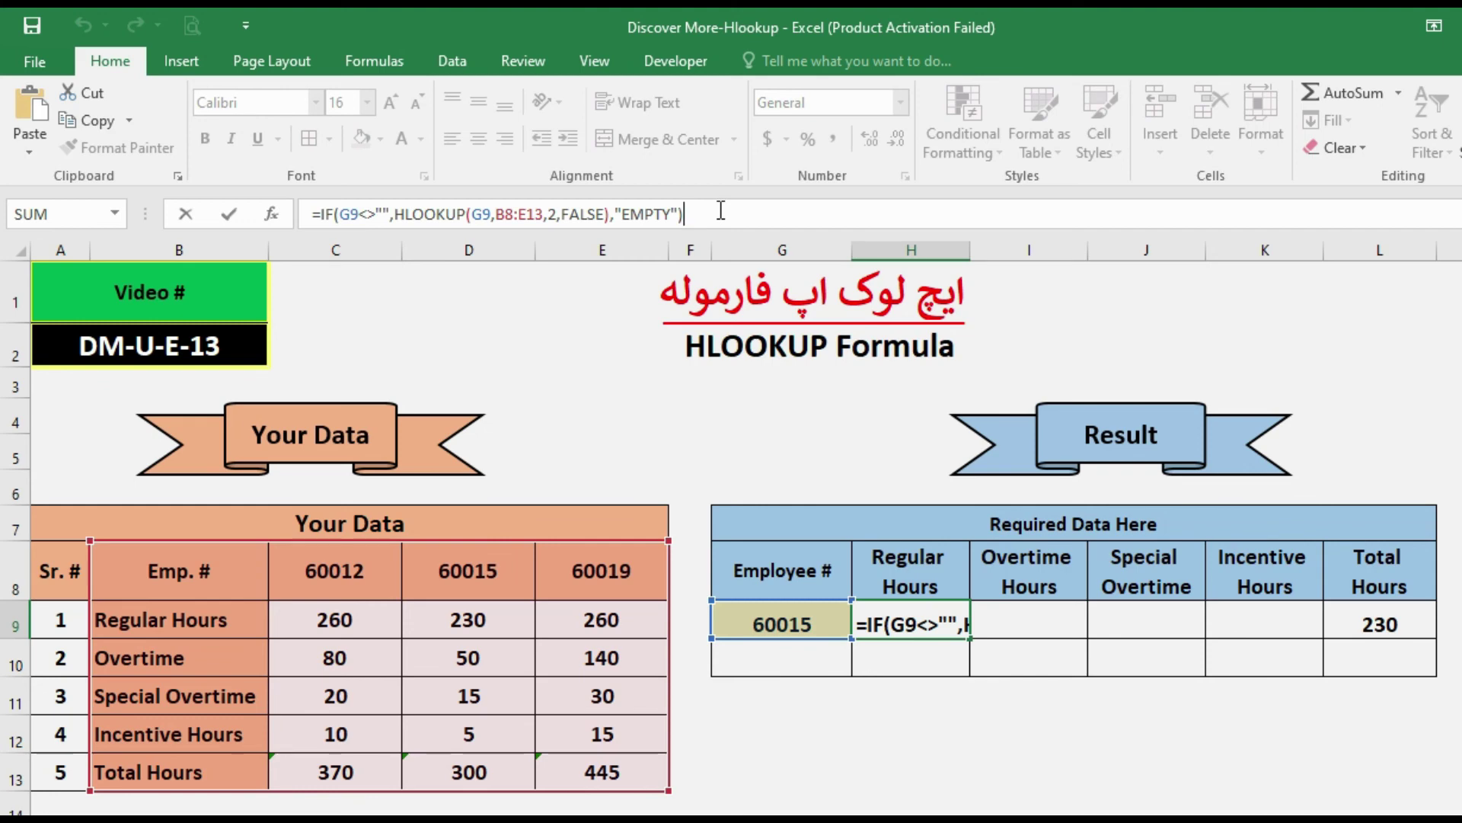
left_click_drag(720, 213, 309, 214)
key("ctrl+c")
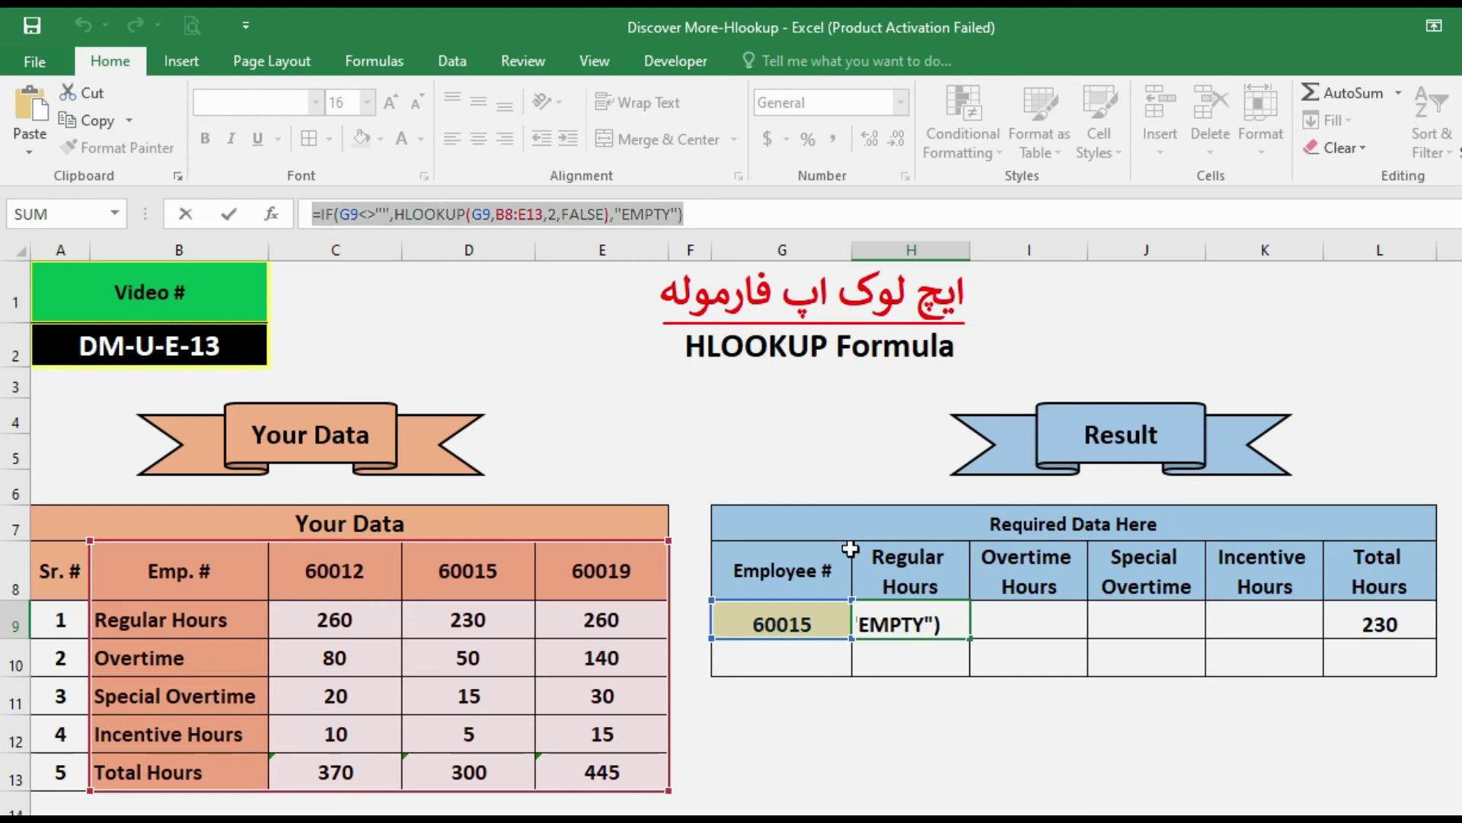
key("Return")
- Paste the copied formula into the Overtime Hours cell I9 and set its HLOOKUP row index to 3
key("Up")
key("Right")
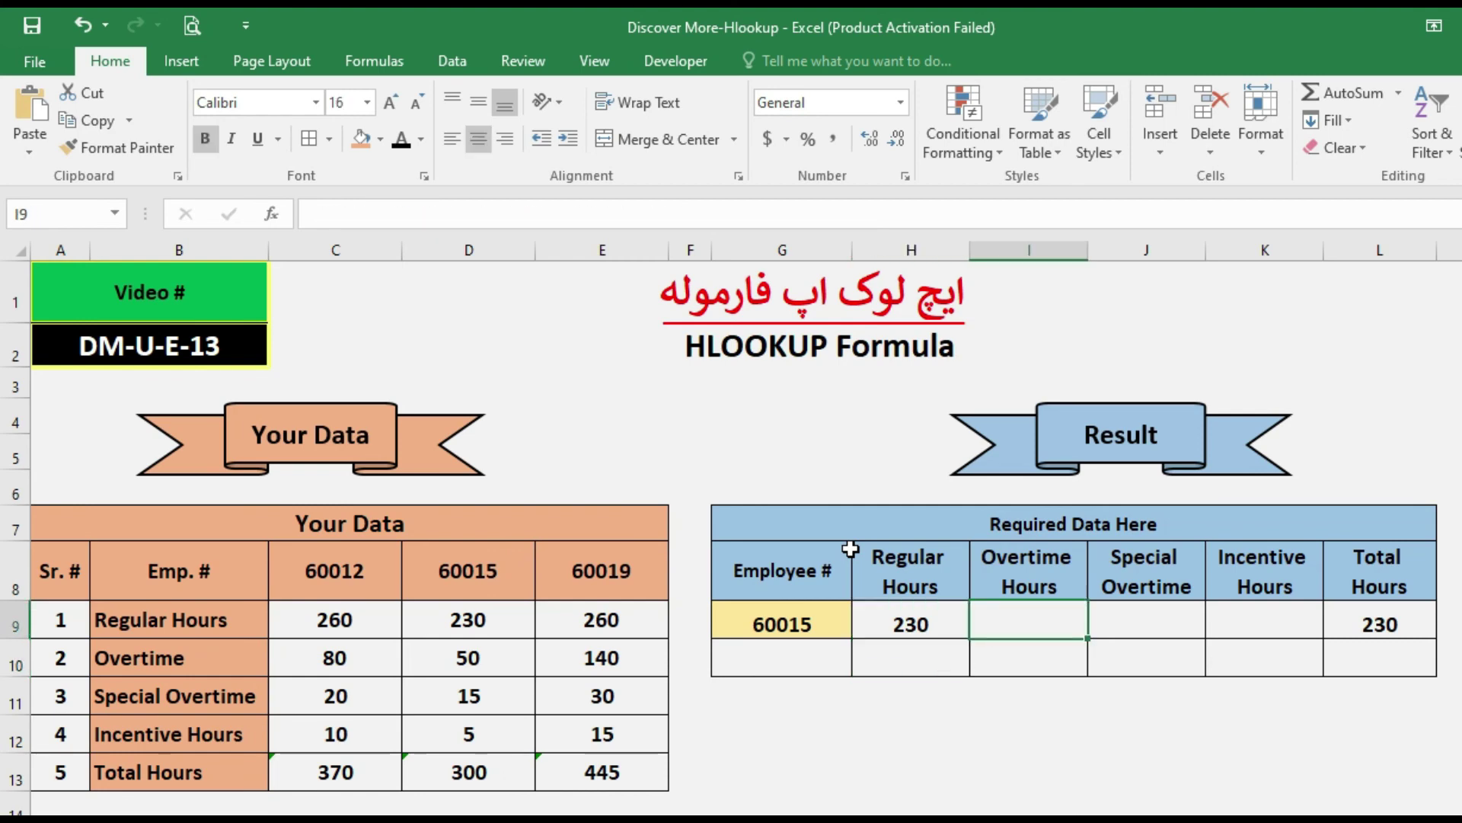
left_click(469, 223)
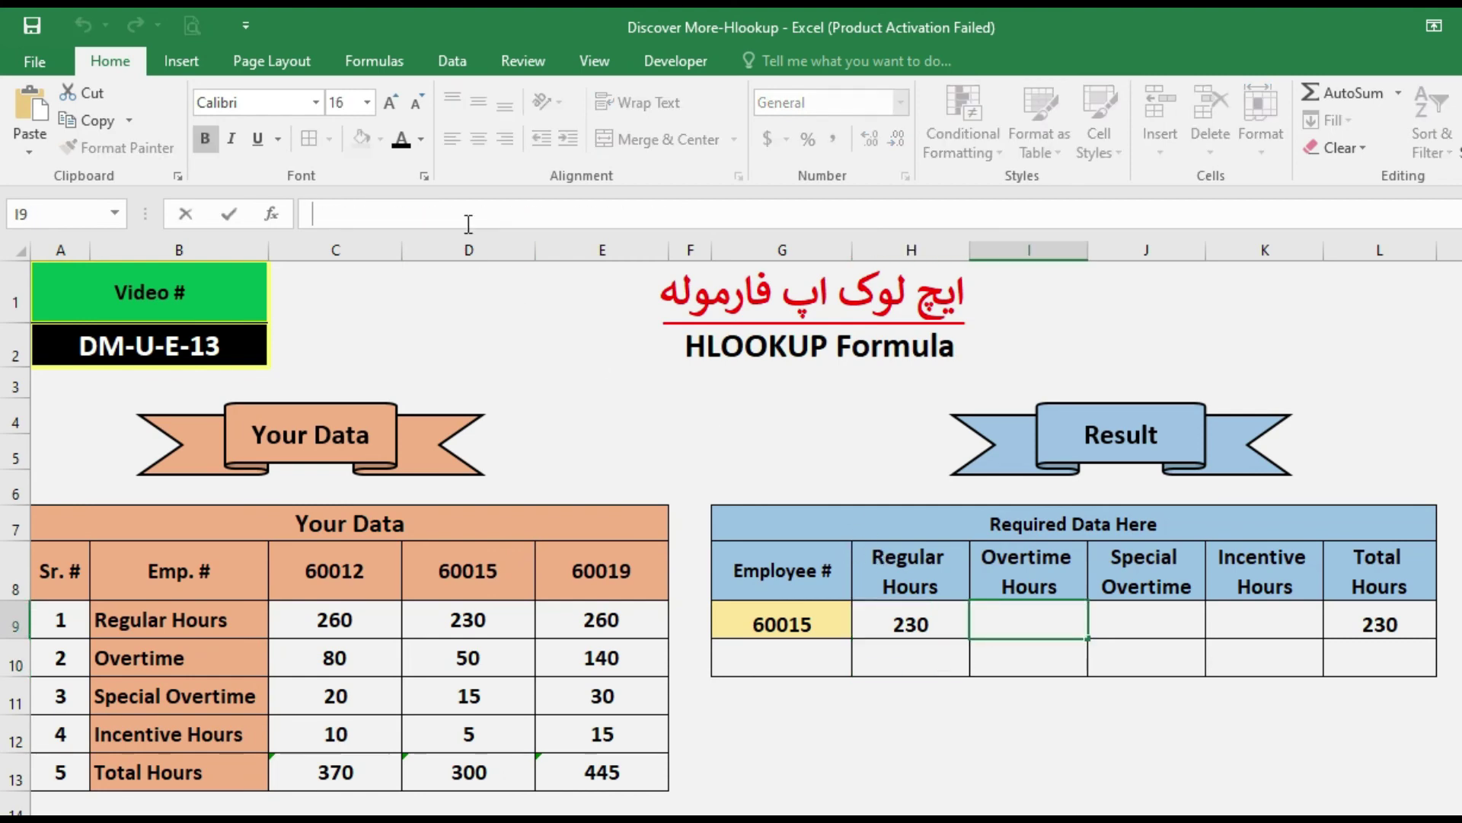
key("ctrl+v")
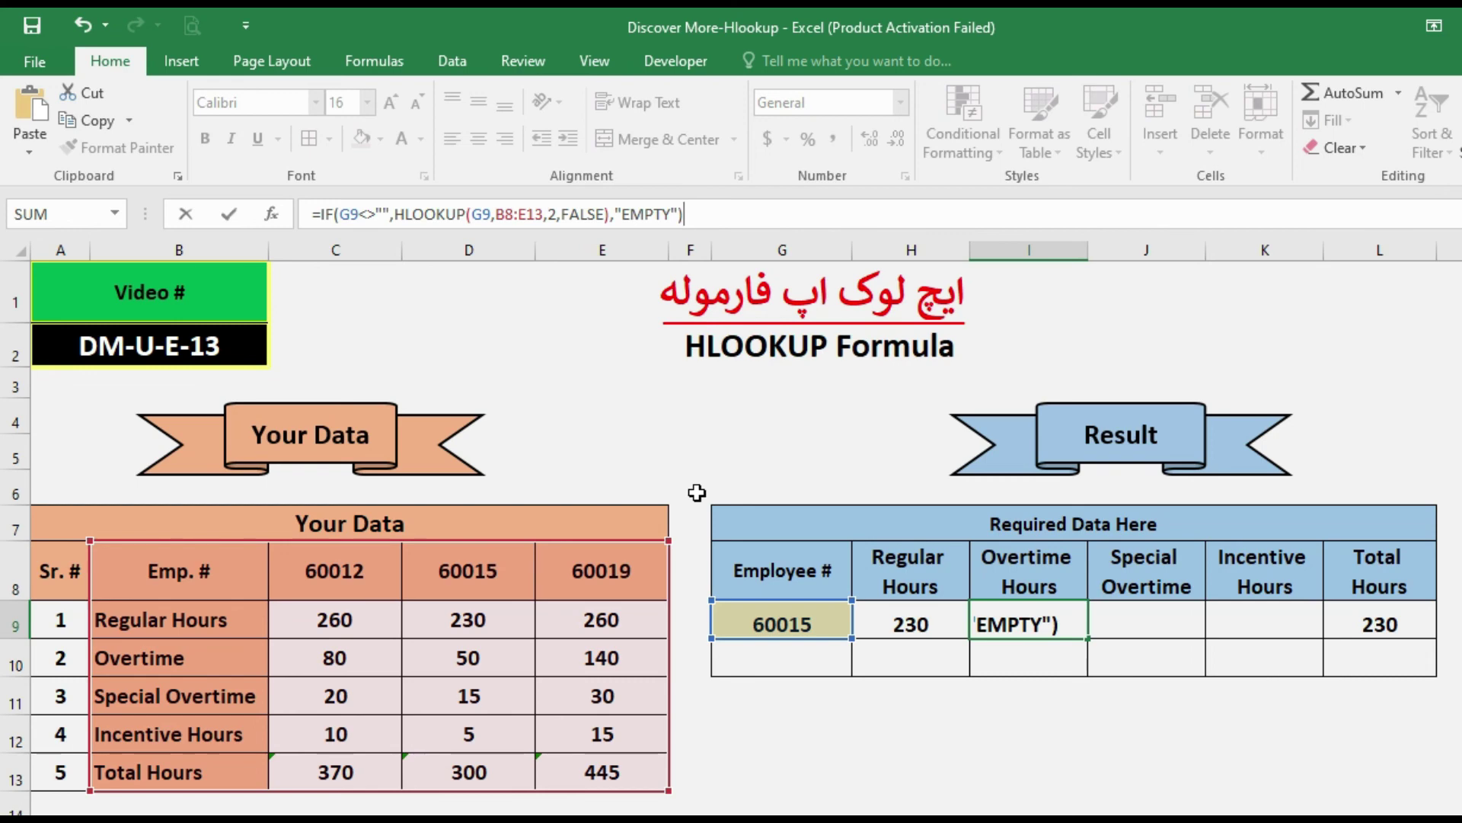
left_click(553, 213)
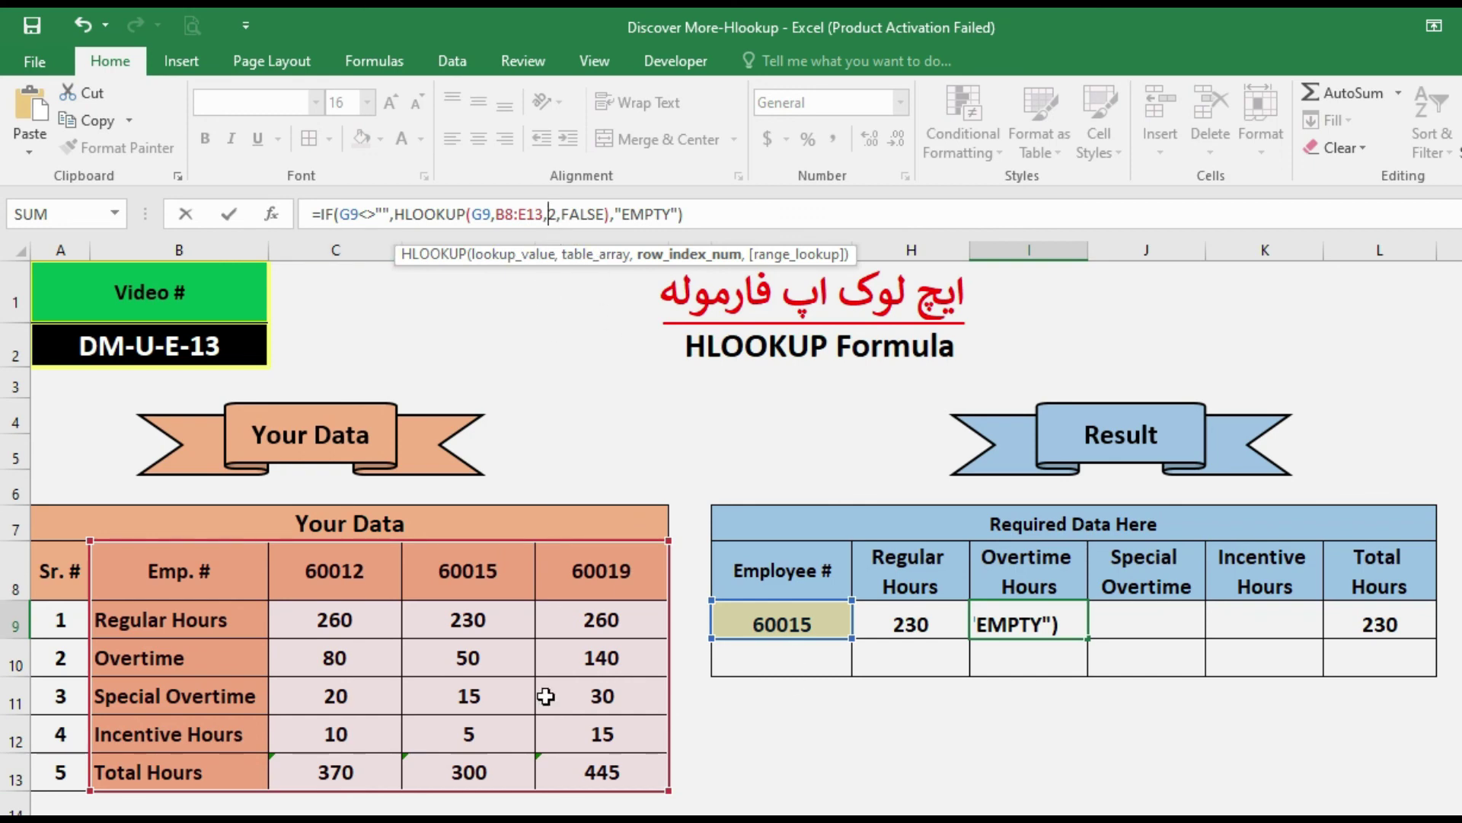
key("Delete")
type("3")
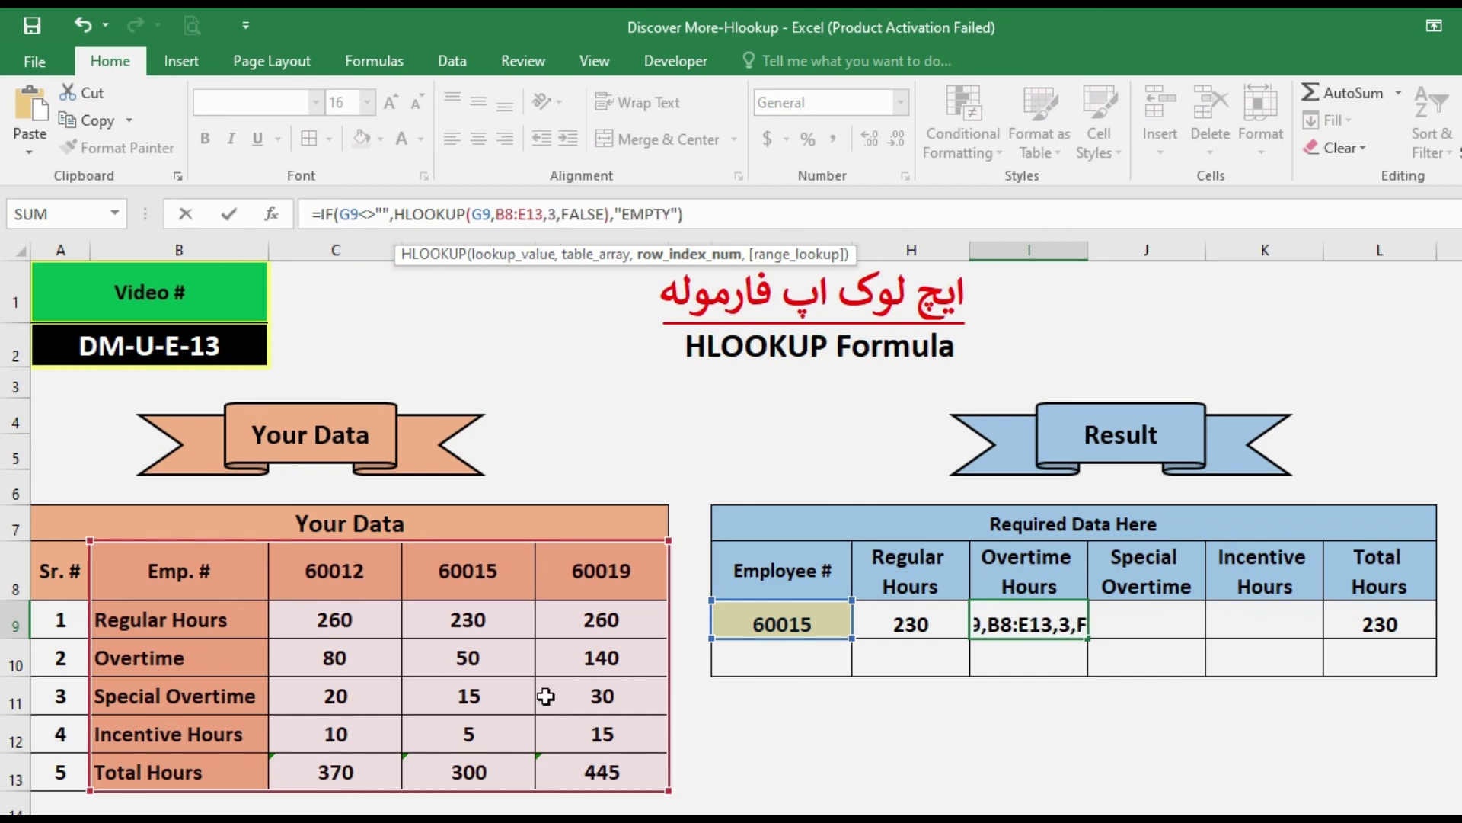
key("Return")
key("Up")
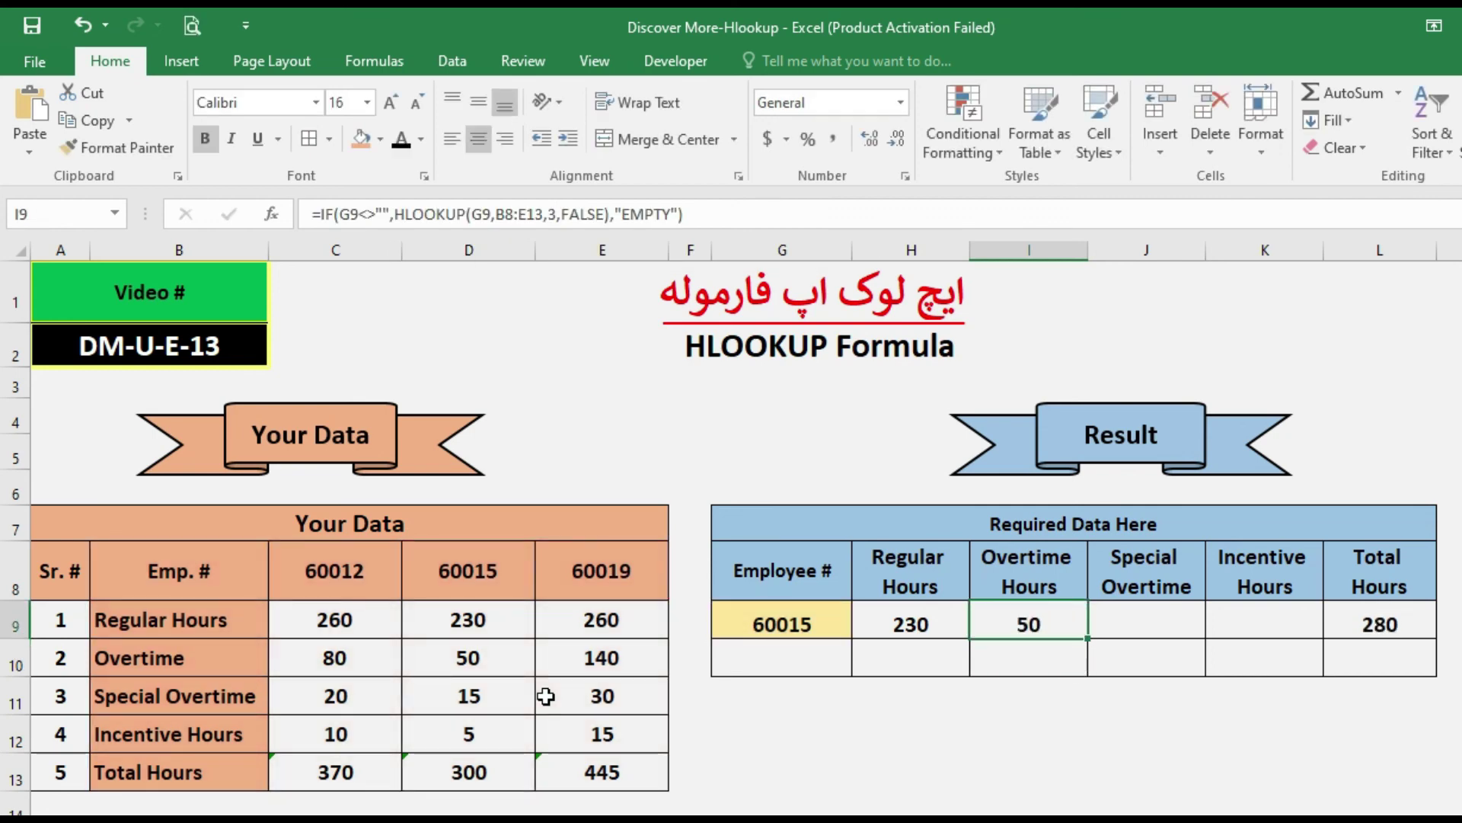
- Paste the copied IF and HLOOKUP formula into the Special Overtime cell J9 and set its row index to 4
key("Right")
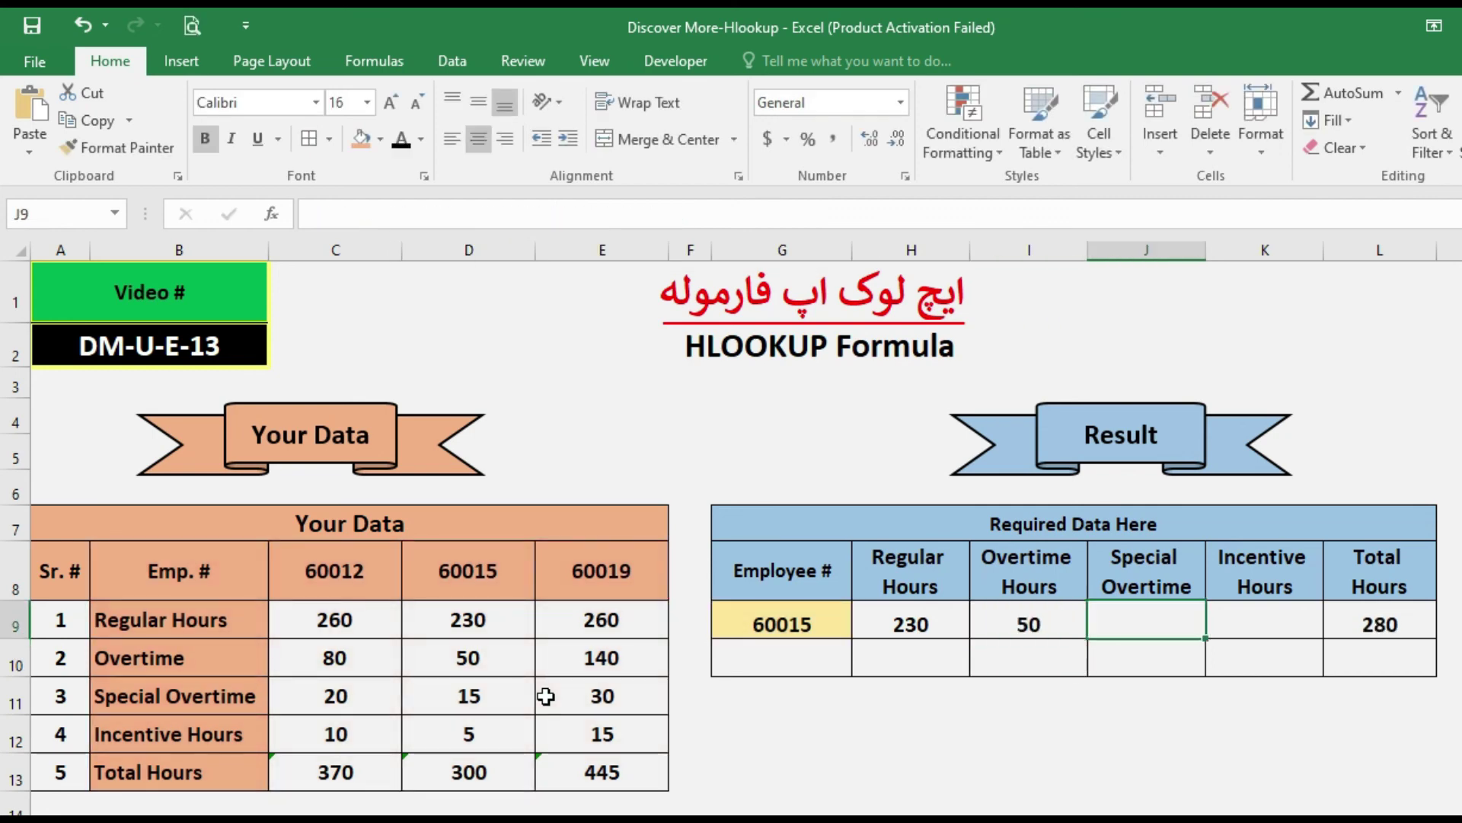
left_click(470, 220)
key("ctrl+v")
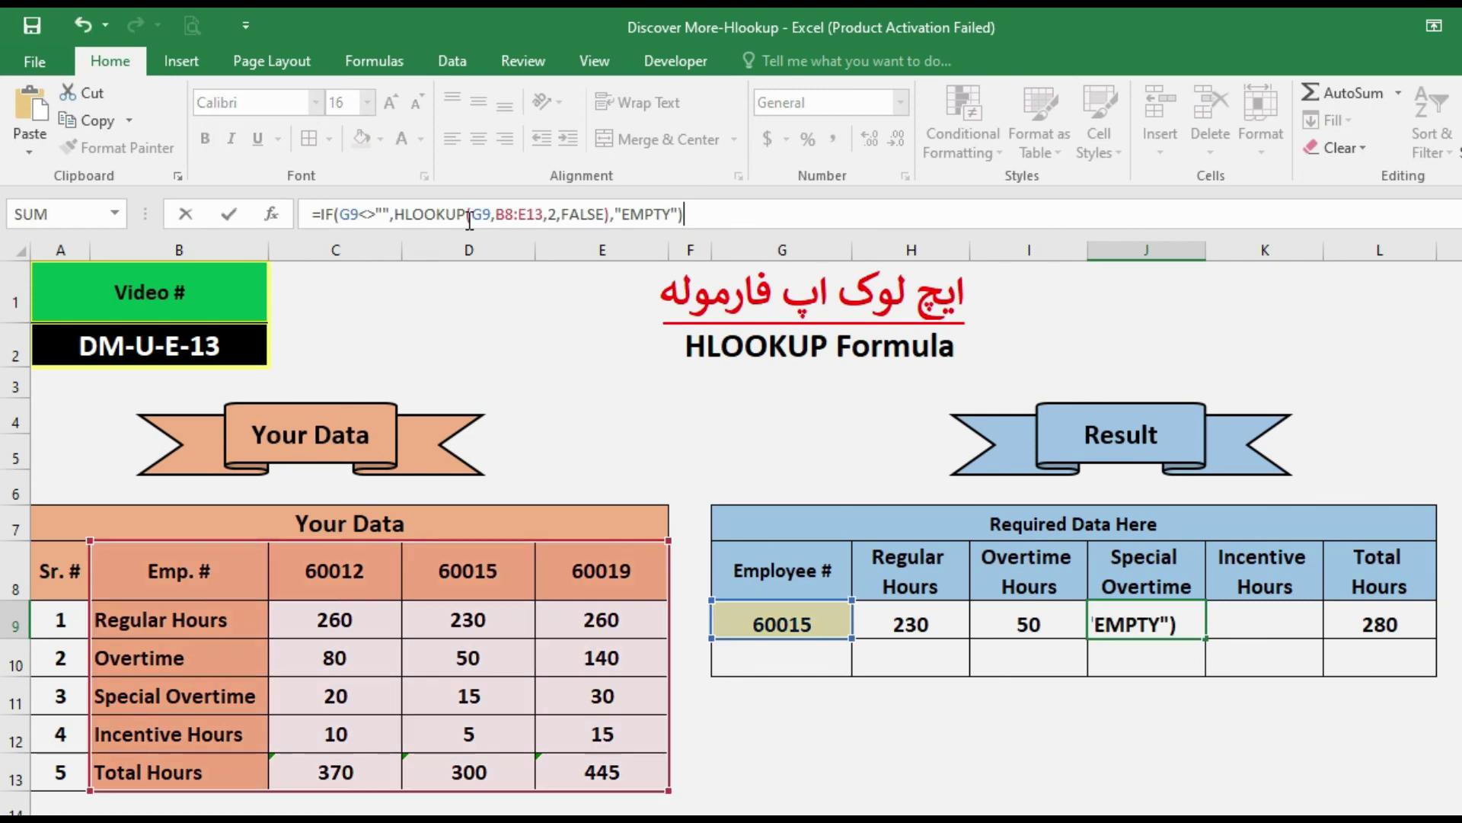
left_click(549, 213)
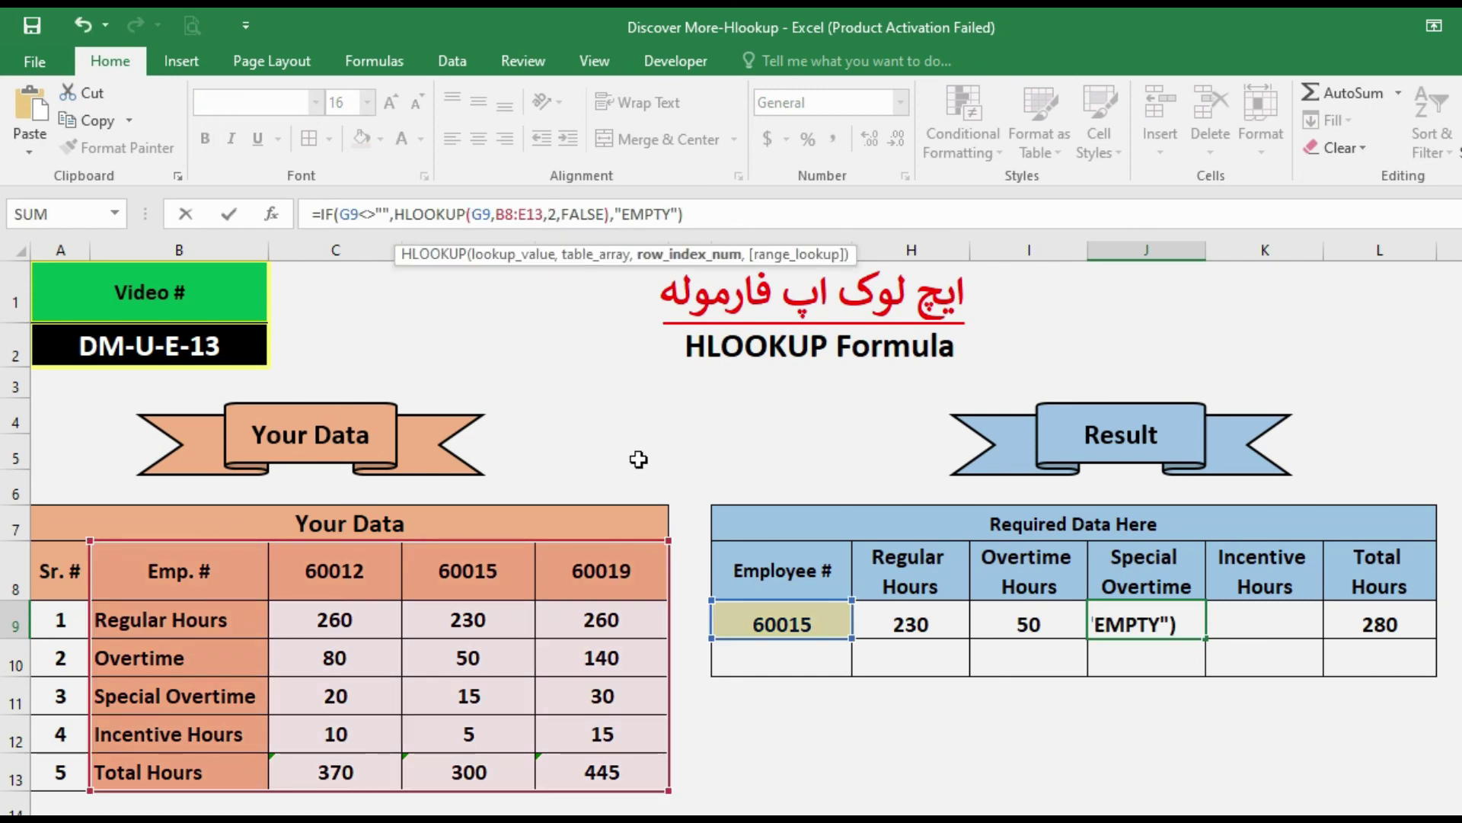
key("Delete")
type("4")
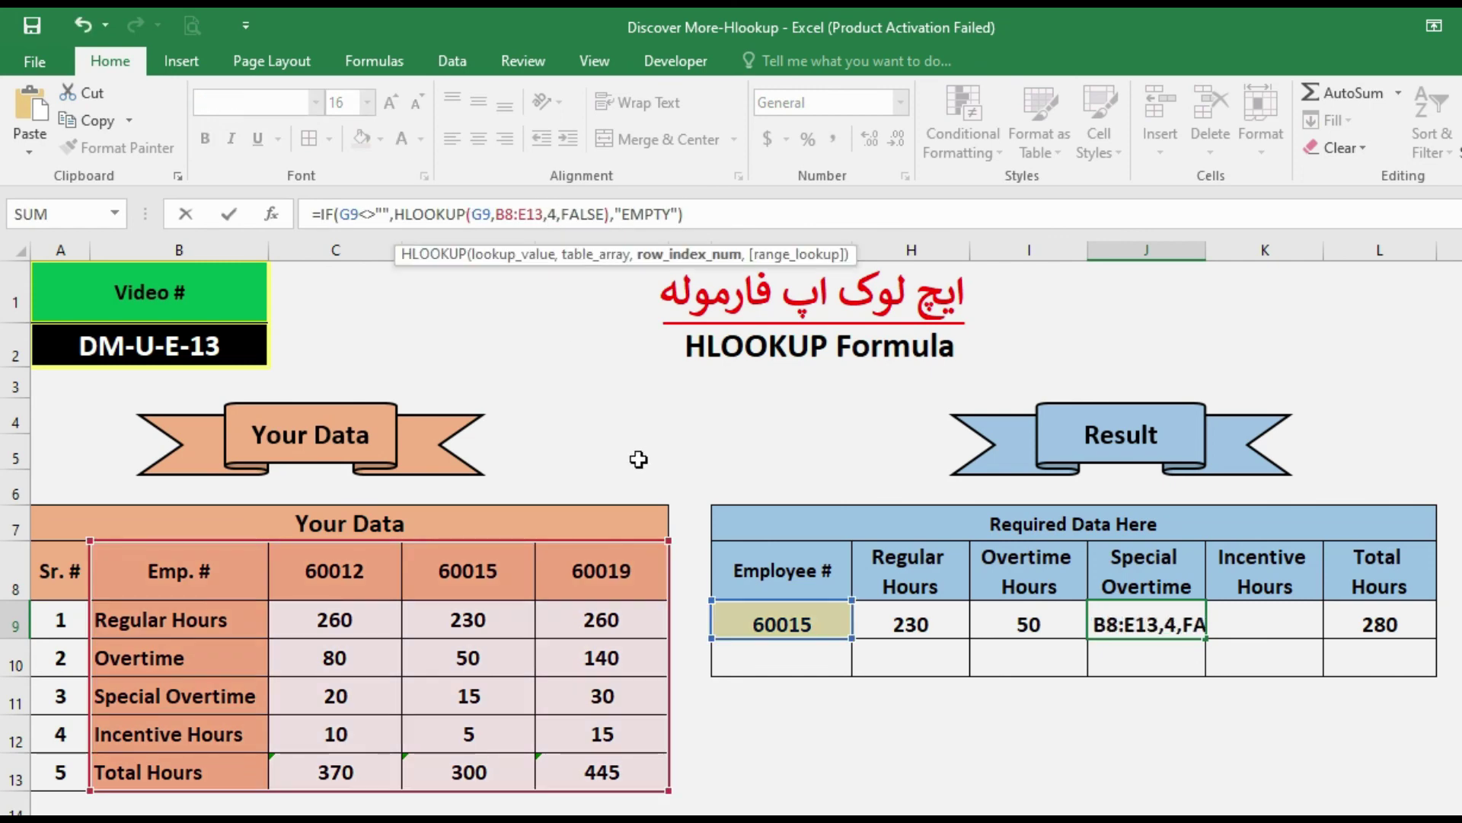
key("ctrl+Return")
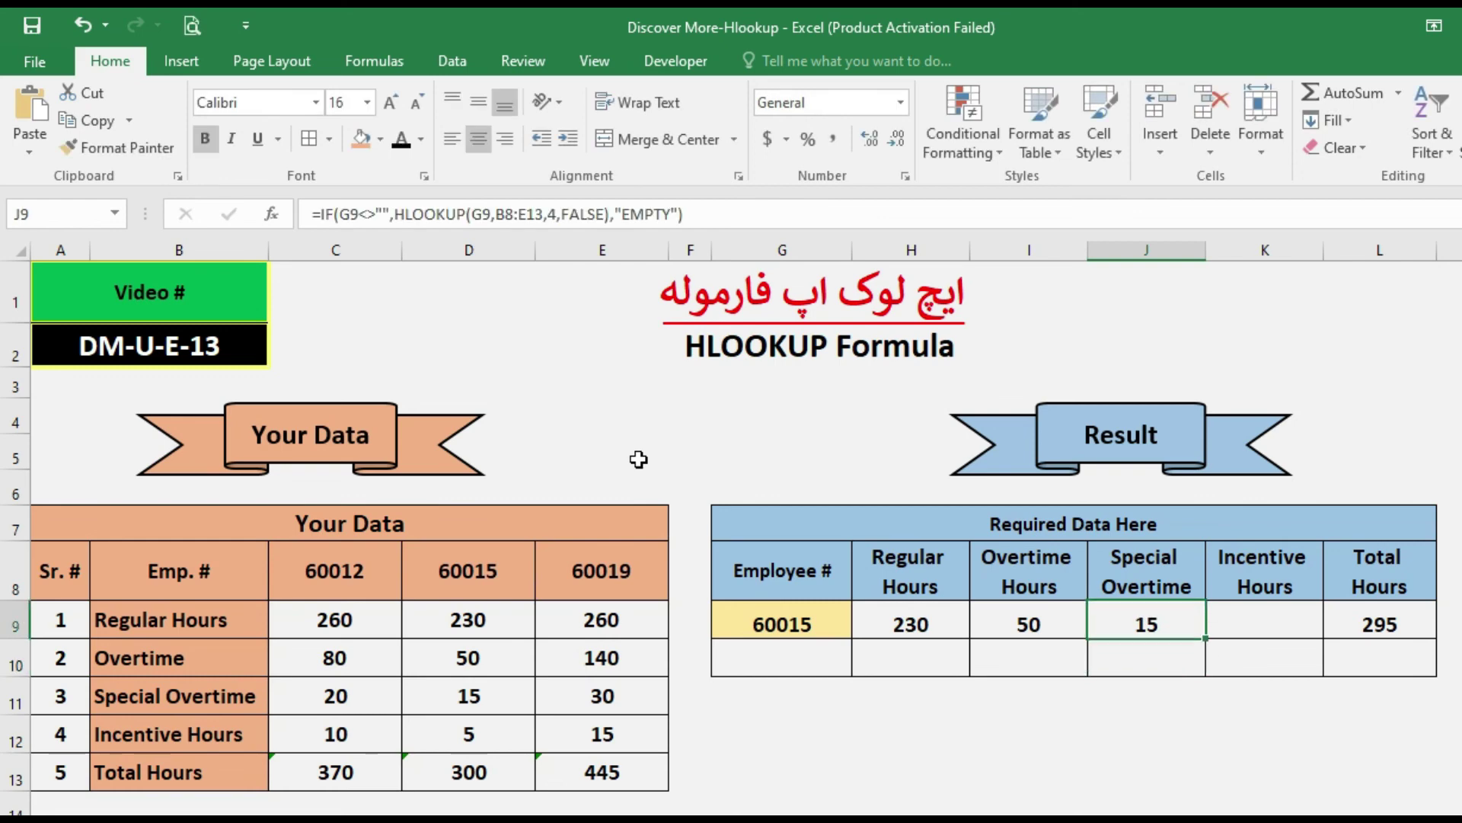
- Paste the copied IF and HLOOKUP formula into the Incentive Hours cell K9 and set its row index to 5
key("Right")
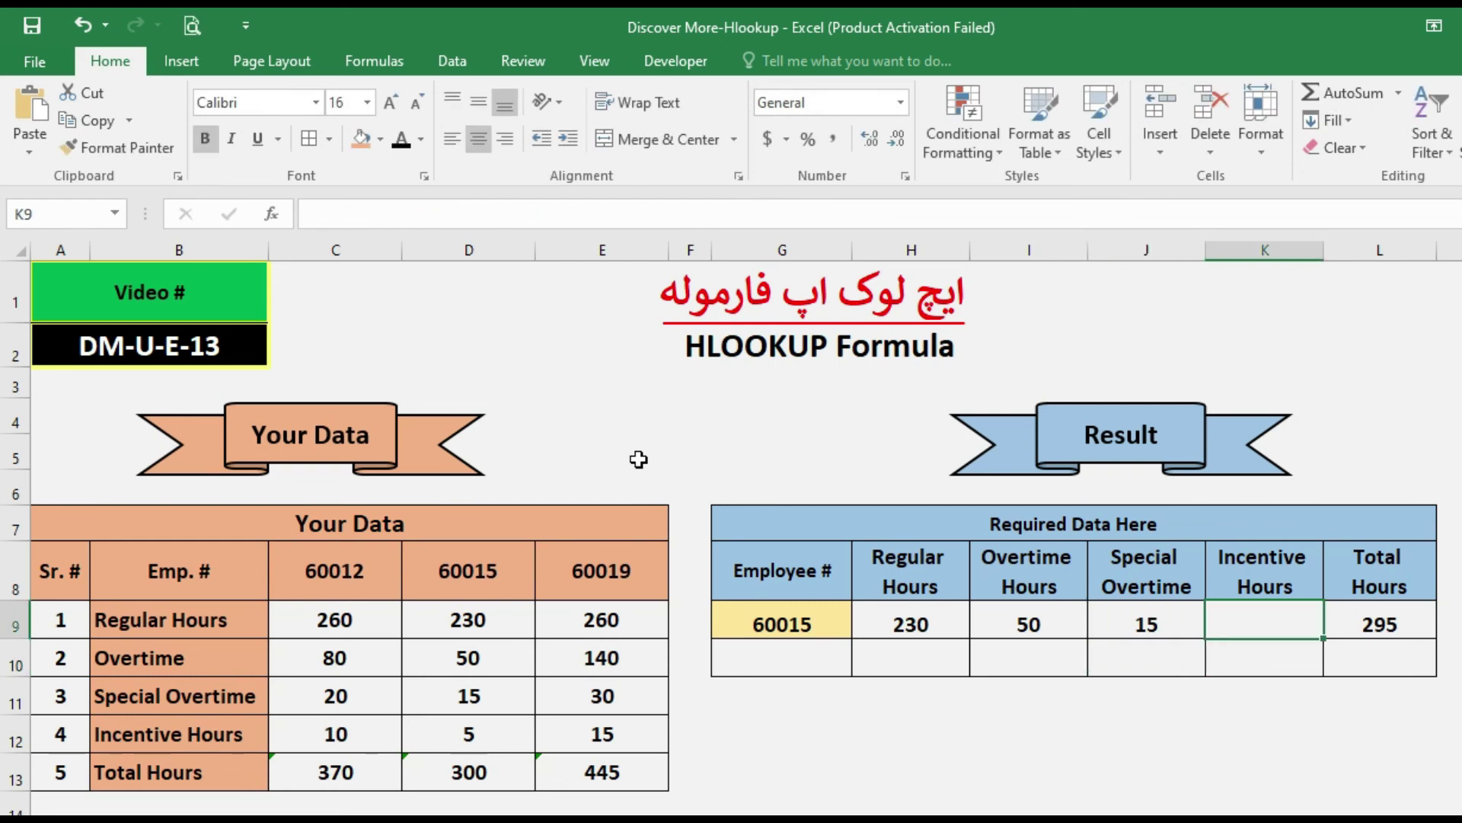
left_click(499, 216)
key("ctrl+v")
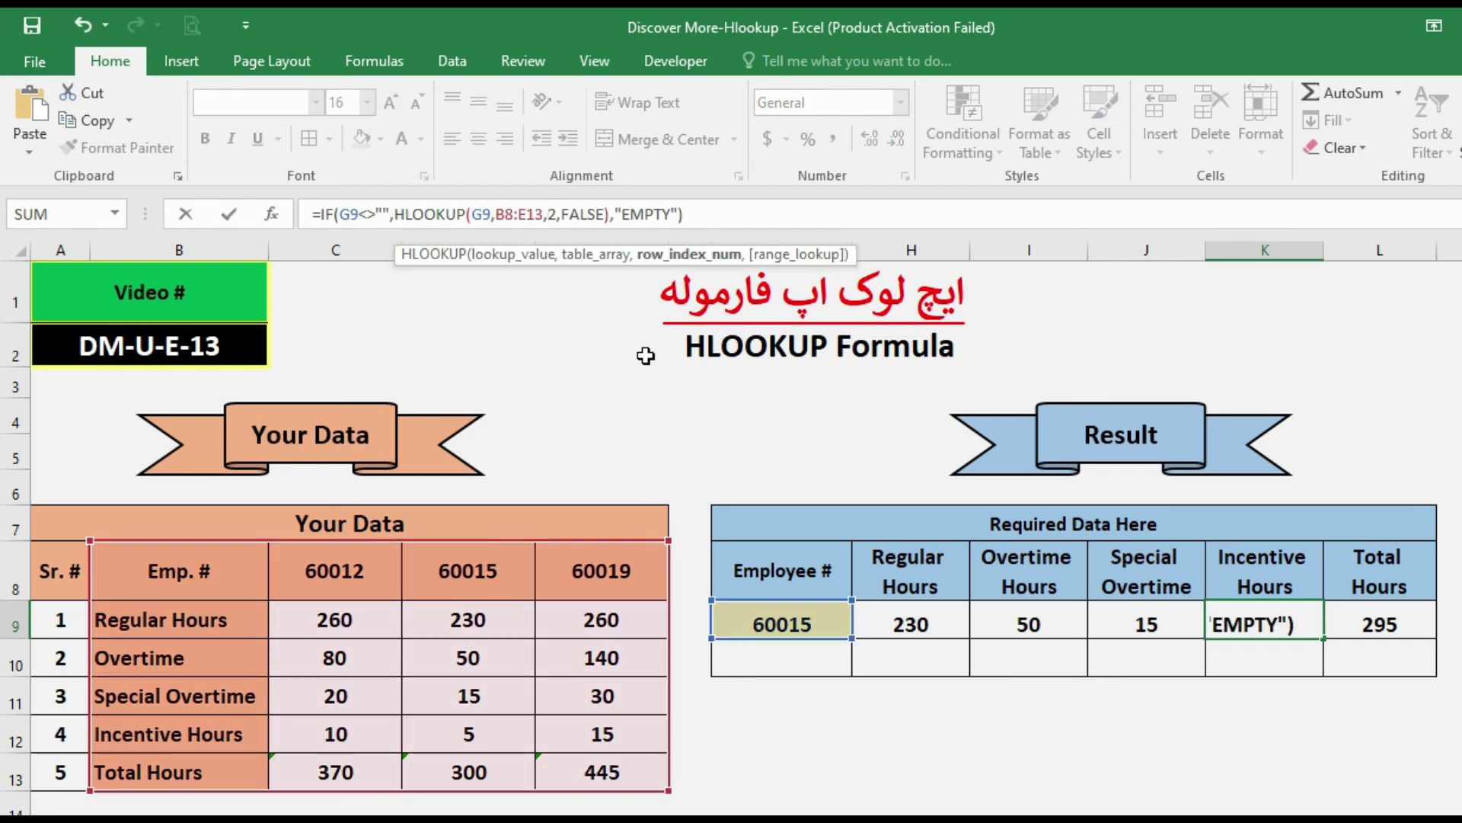
key("Delete")
type("5")
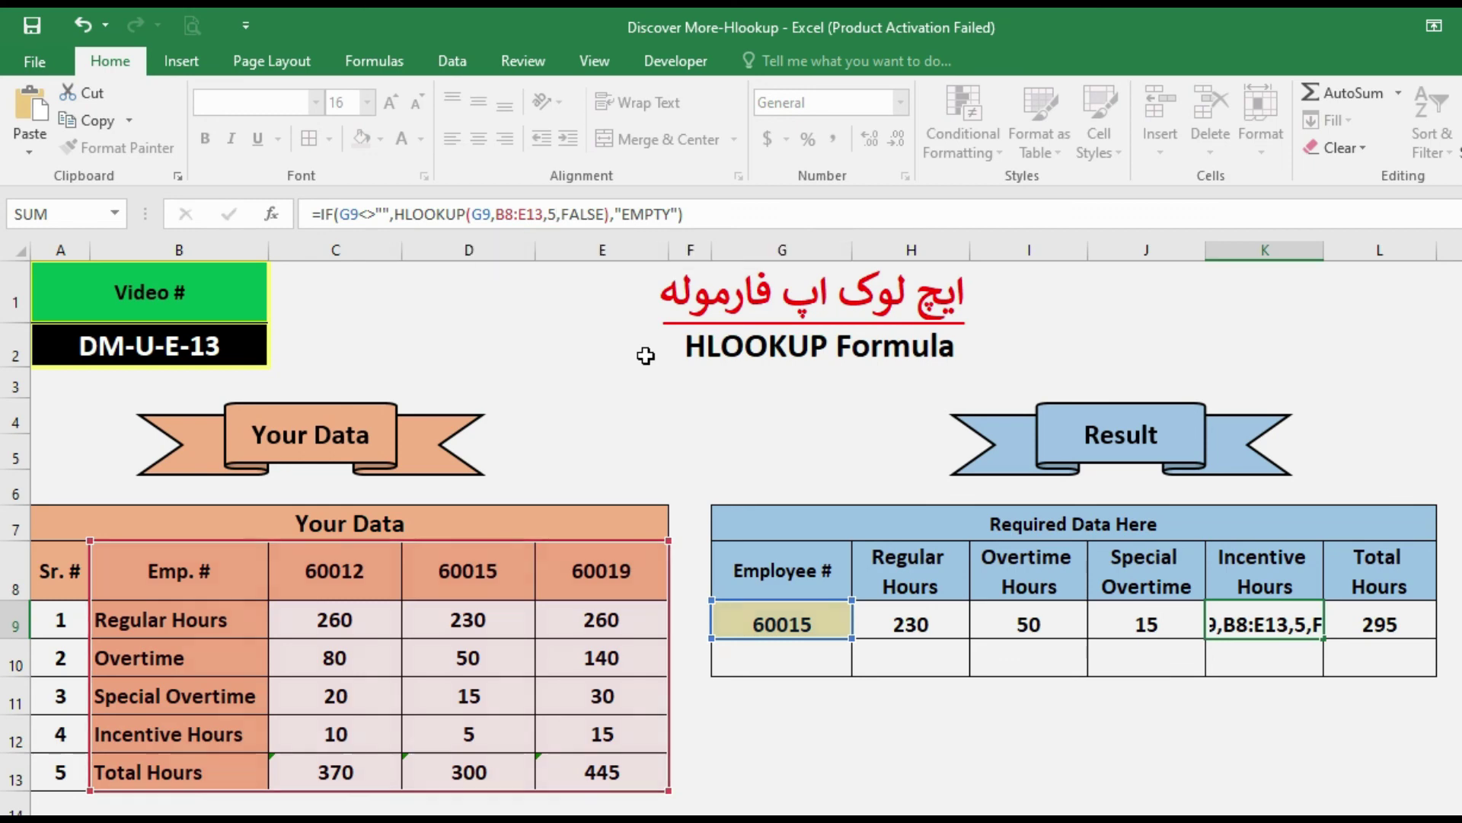
key("ctrl+Return")
key("Down")
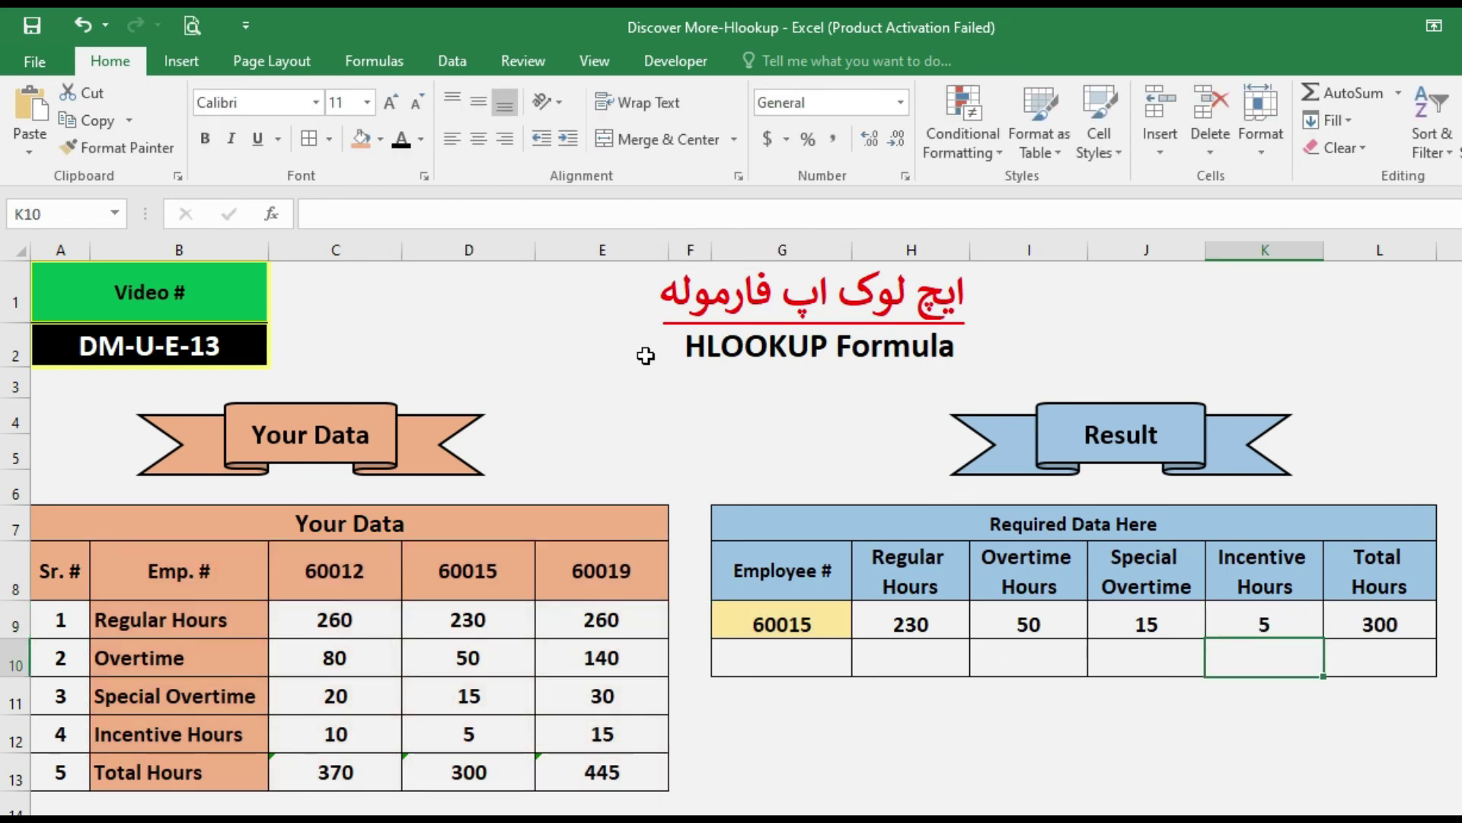
- Compare the source hours in D9:D12 with the looked-up results in H9 through K9
left_click(492, 632)
left_click_drag(493, 636, 480, 747)
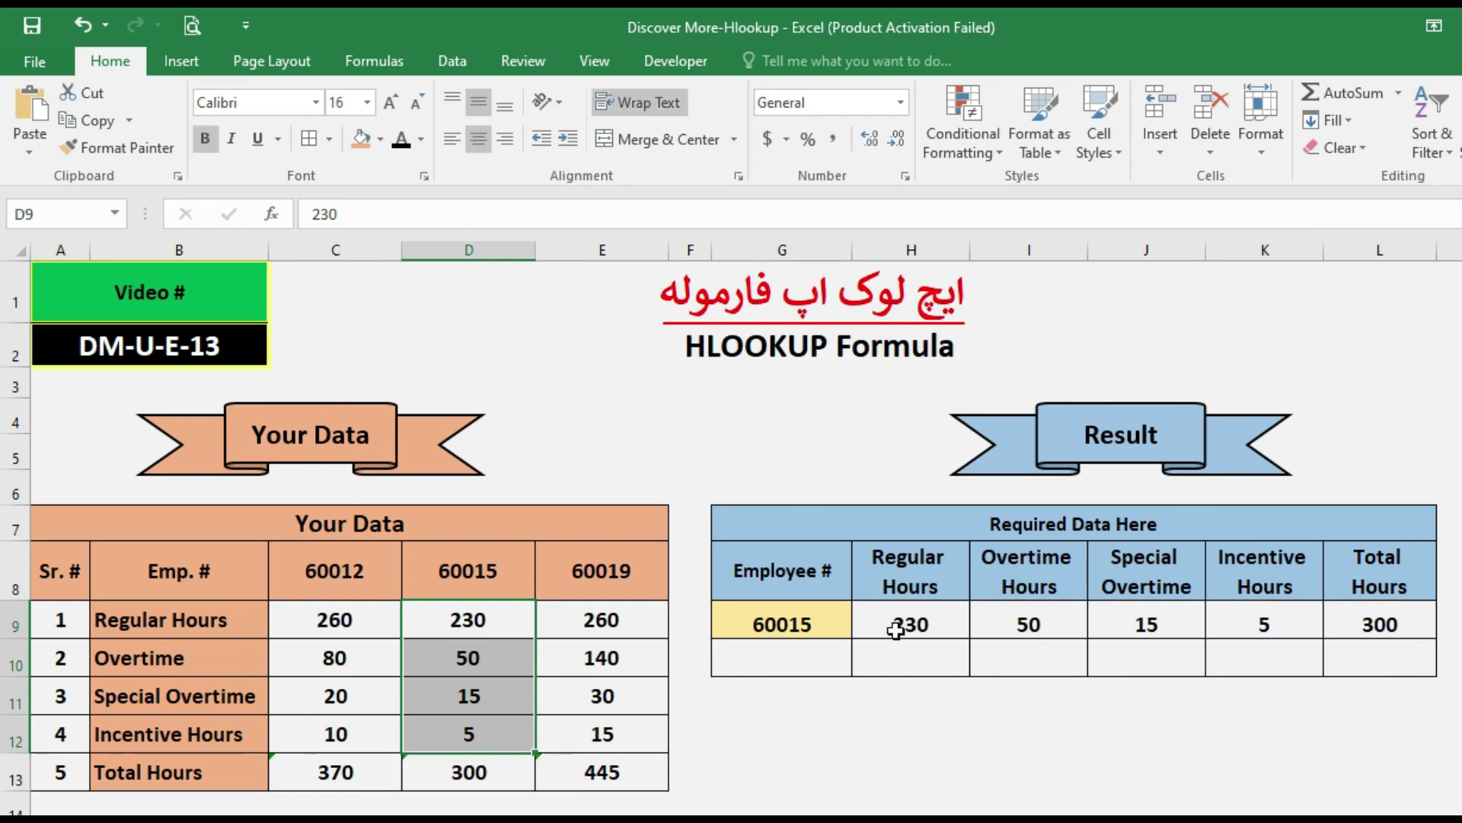
left_click(936, 620)
left_click(1024, 623)
left_click(1152, 623)
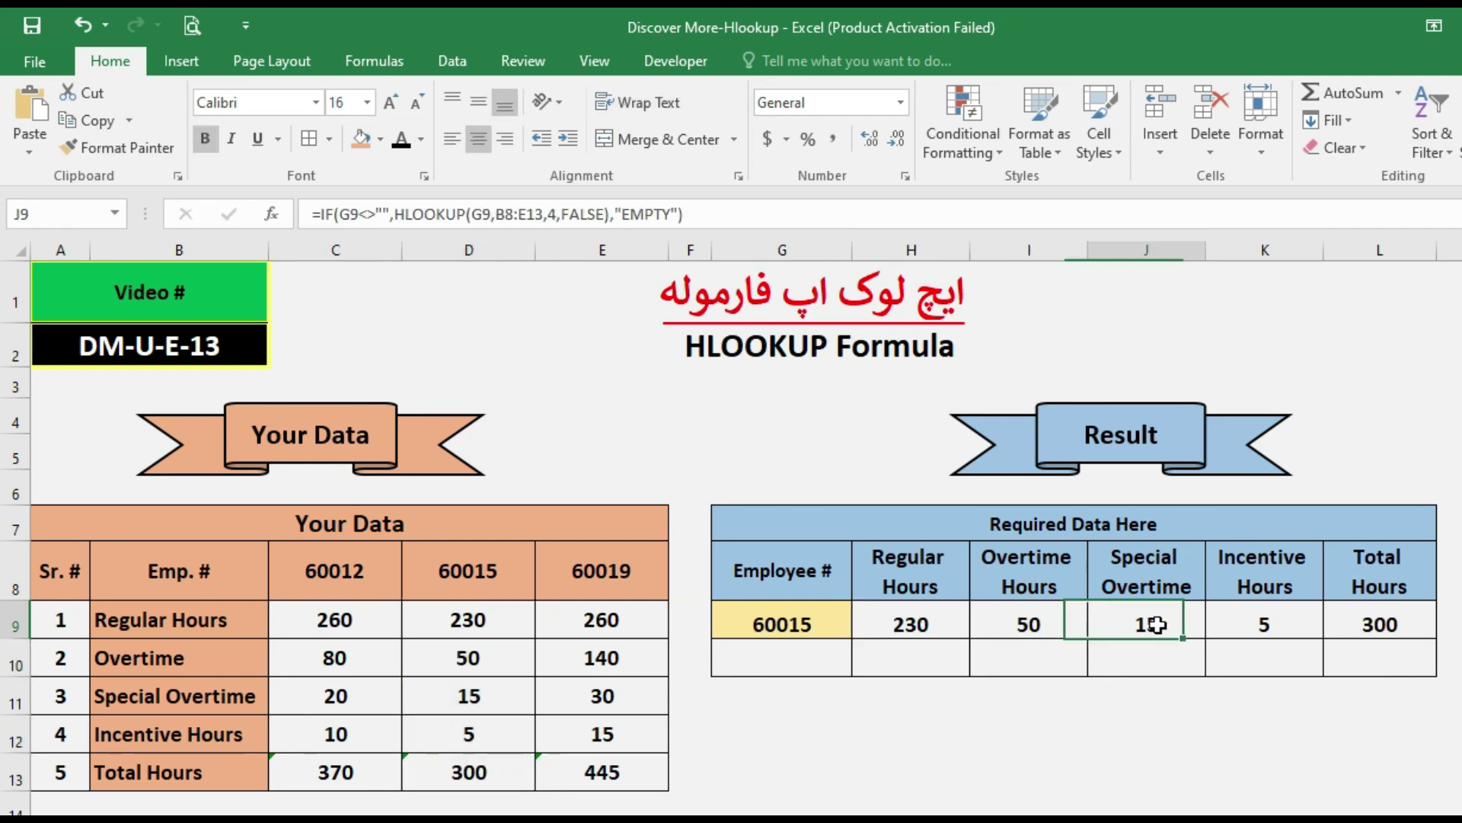
left_click(1256, 624)
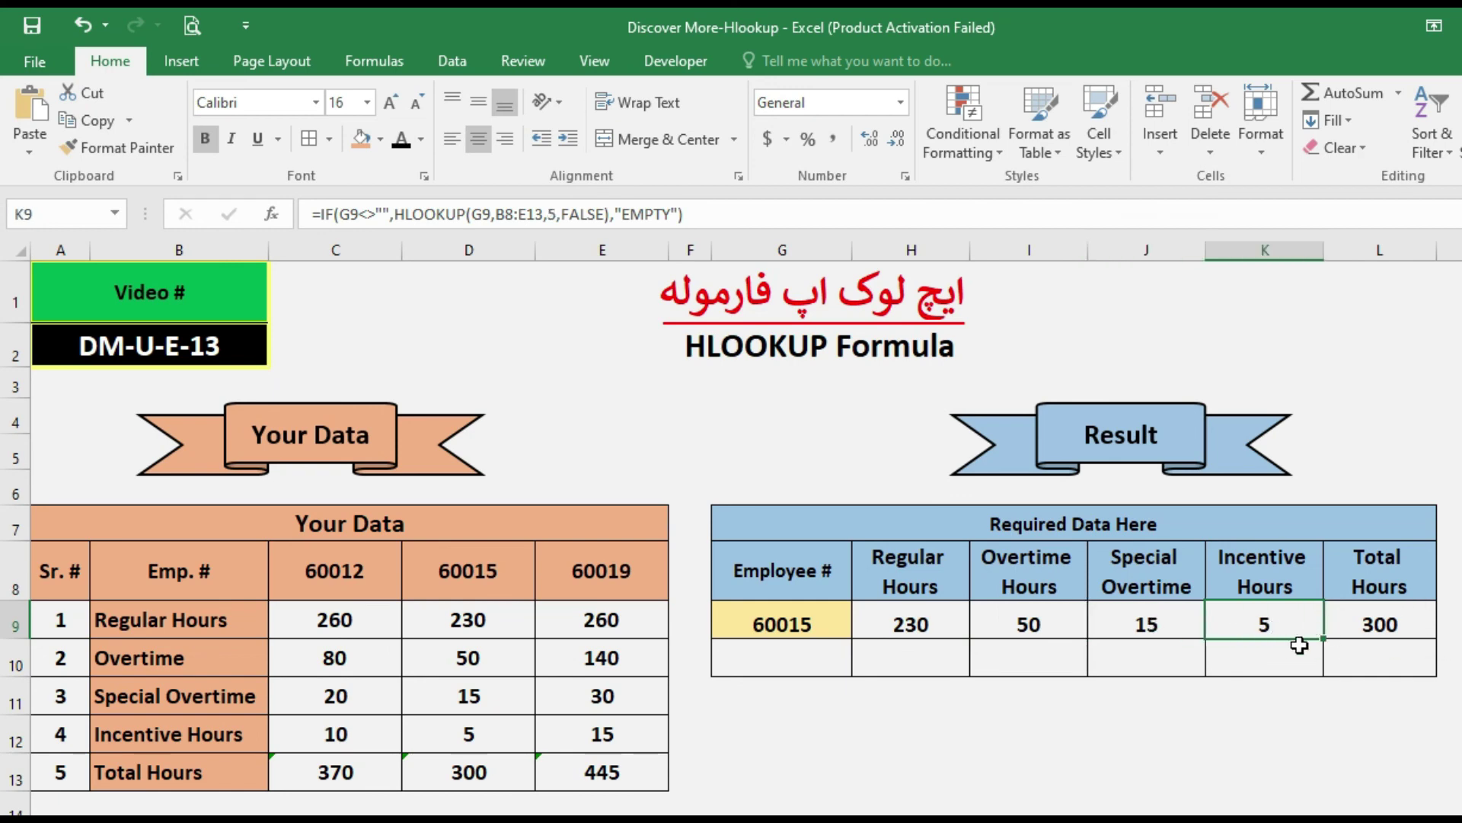
- Set the Employee # in G9 to the employee number heading column C to test all the result formulas
left_click(792, 621)
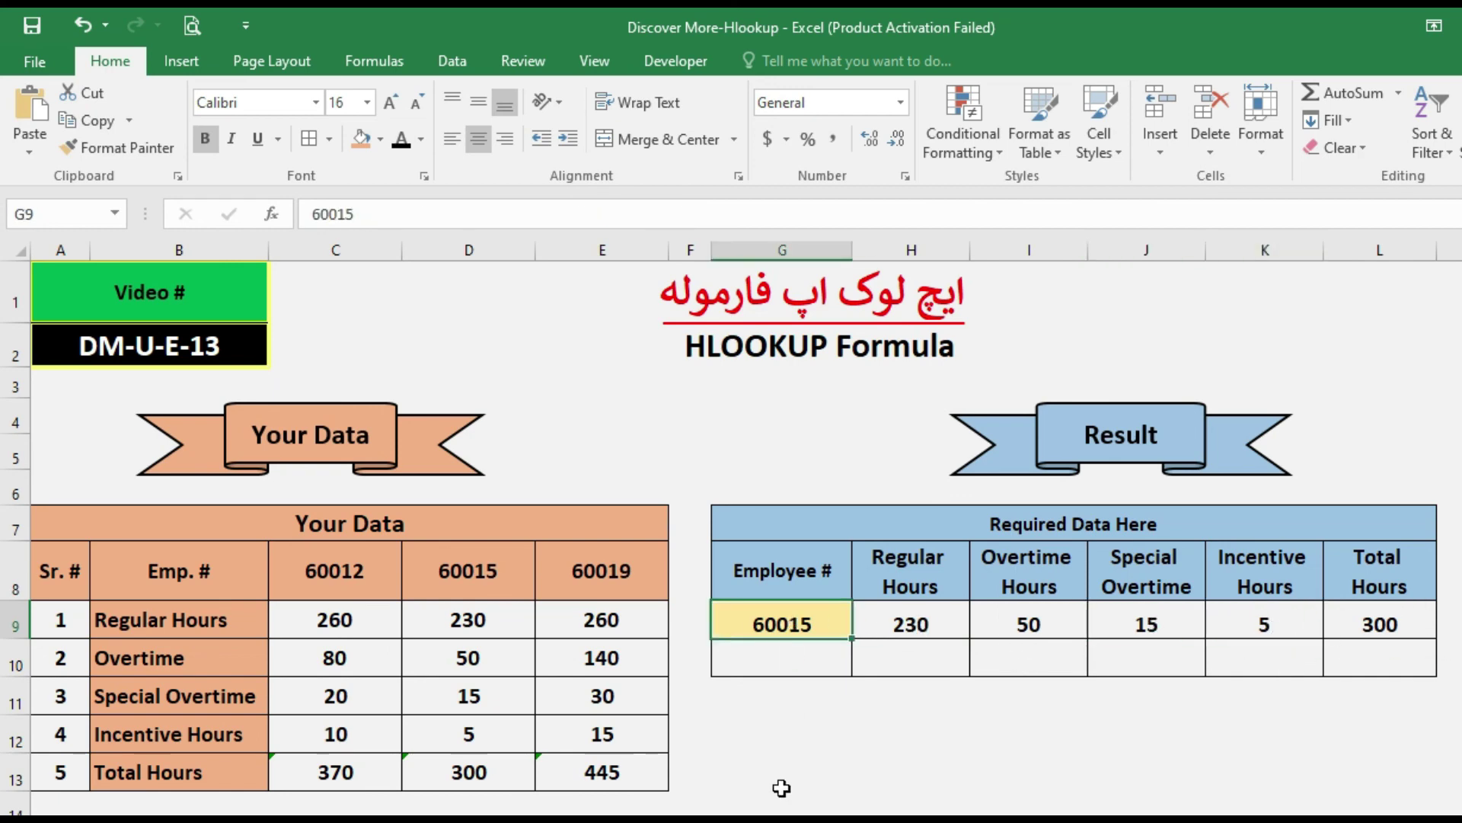
type("6")
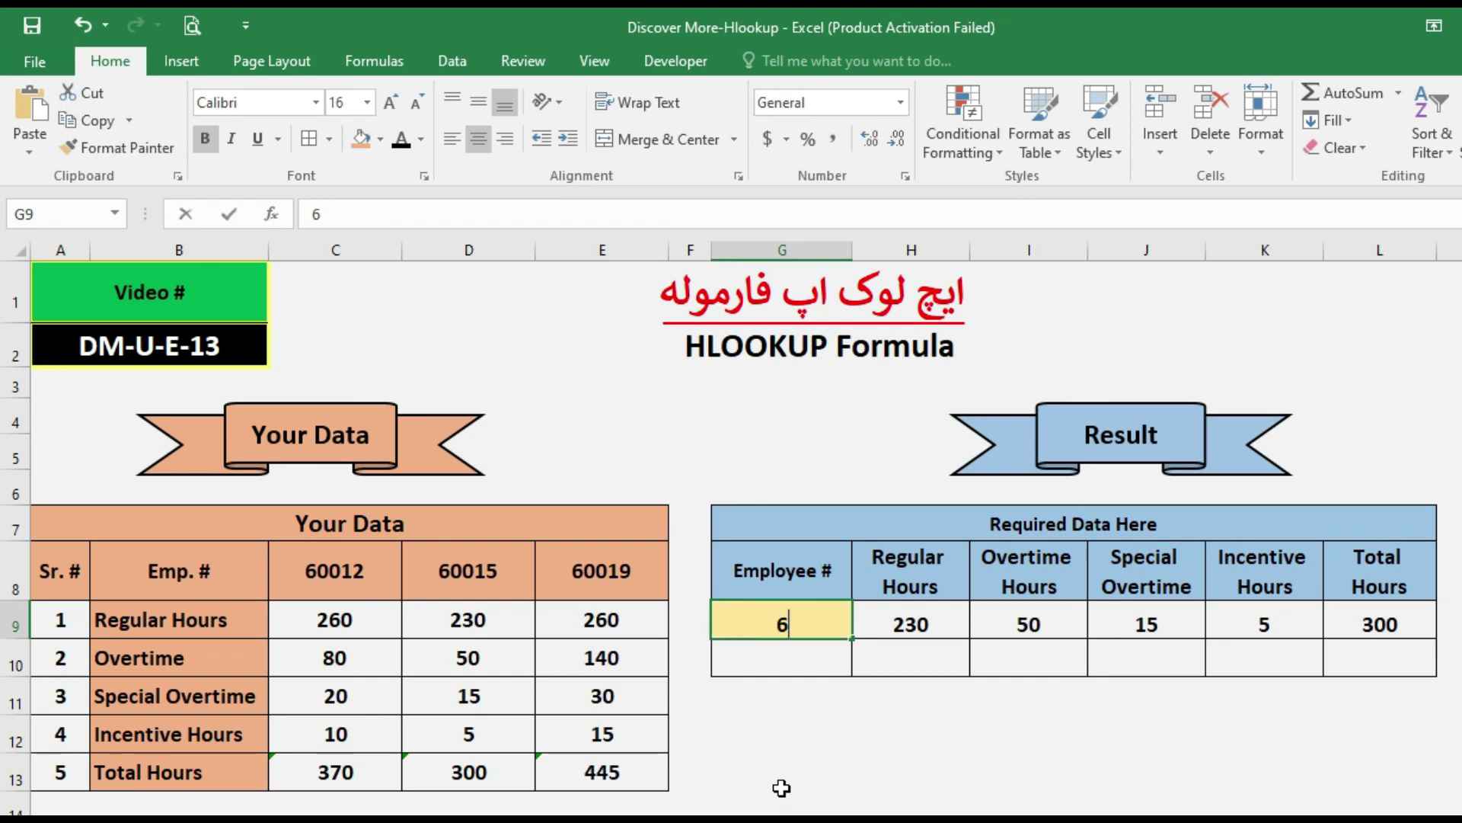
type("0012")
key("Return")
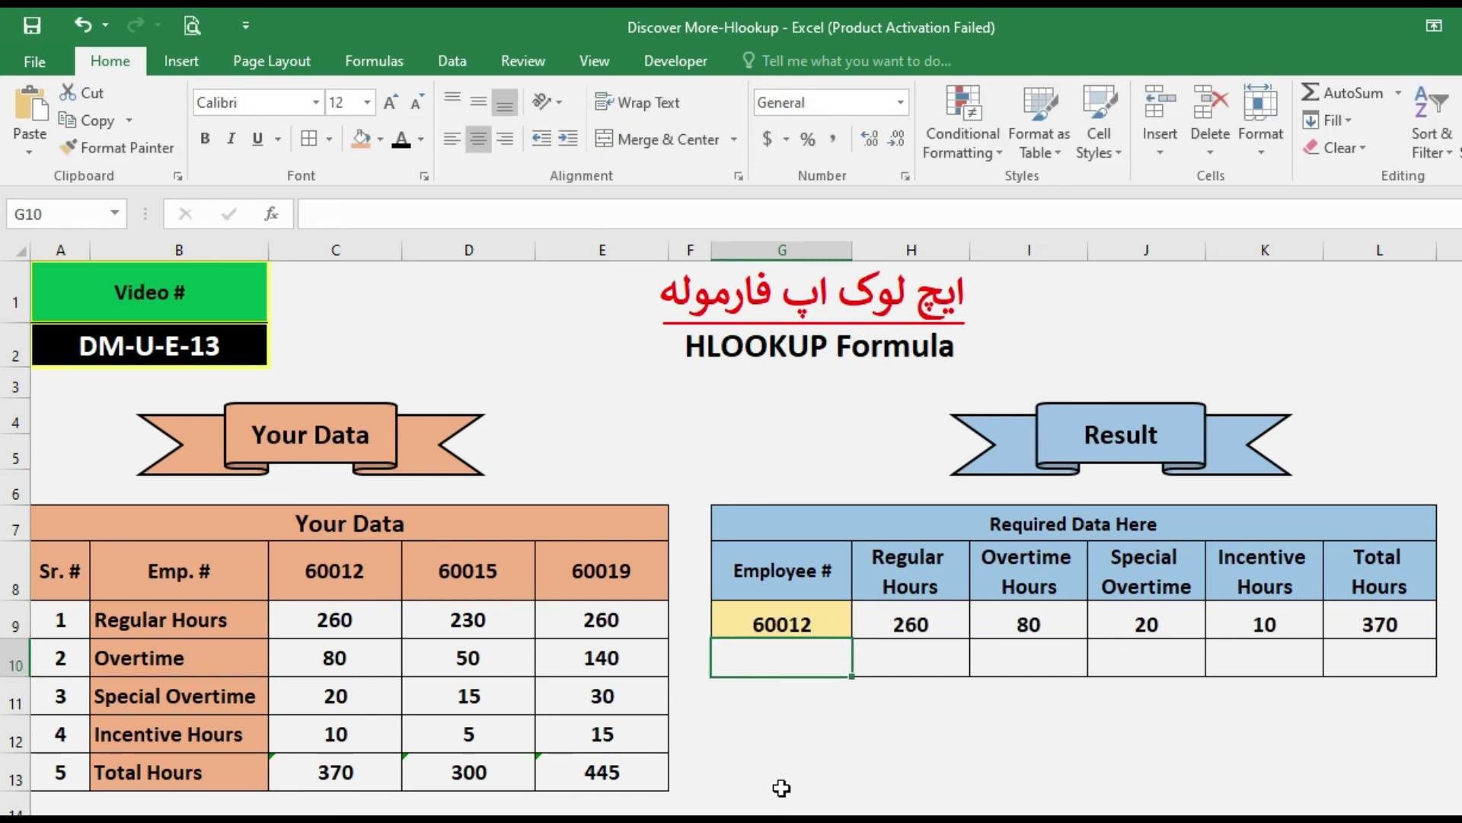
key("Up")
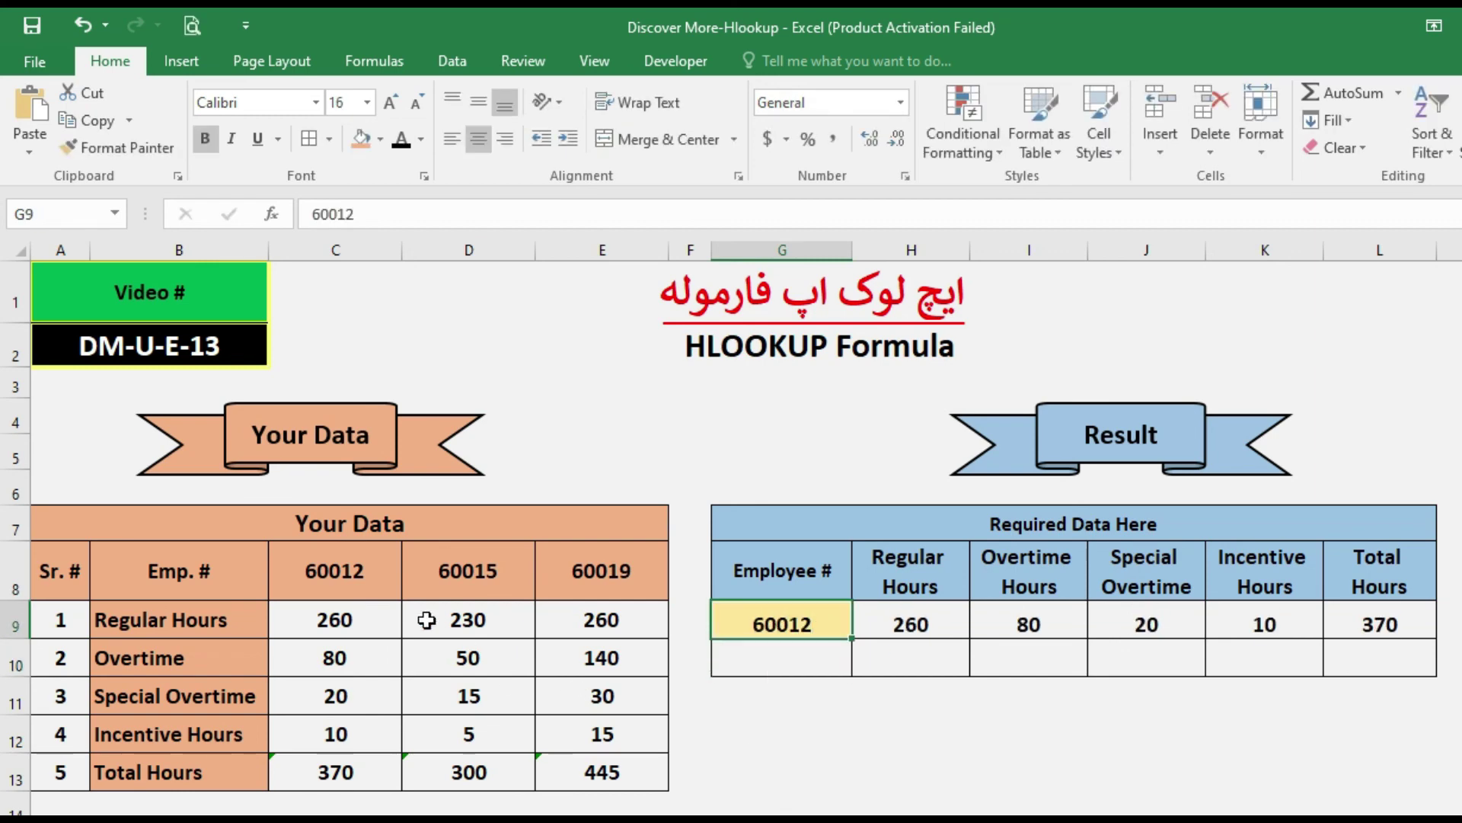